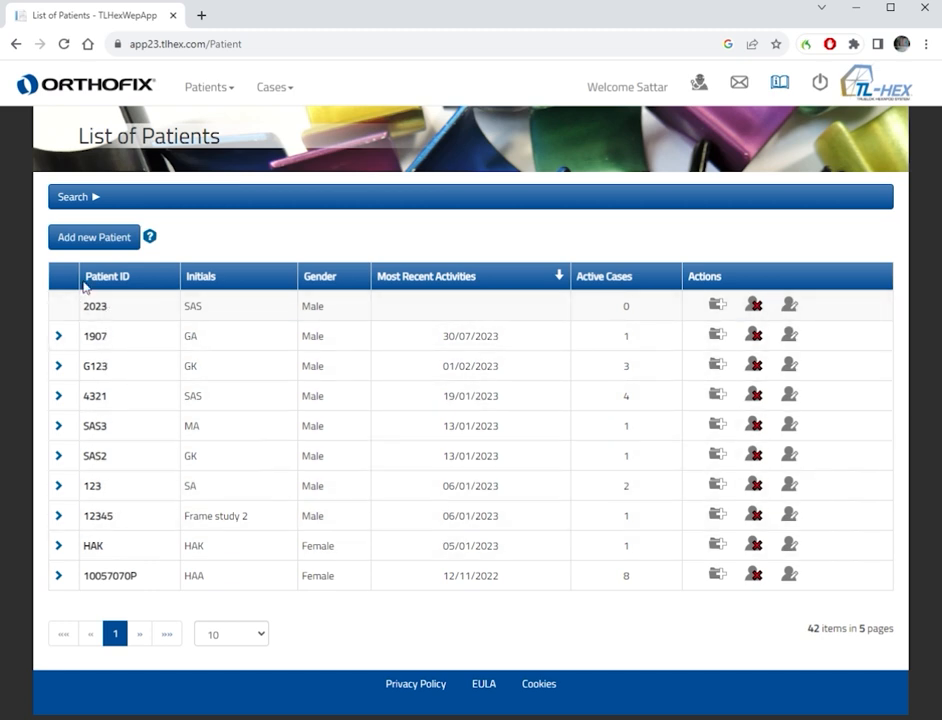
# Add a new male patient with the patient ID and initials, saving the record and creating a case for it.
pyautogui.click(107, 245)
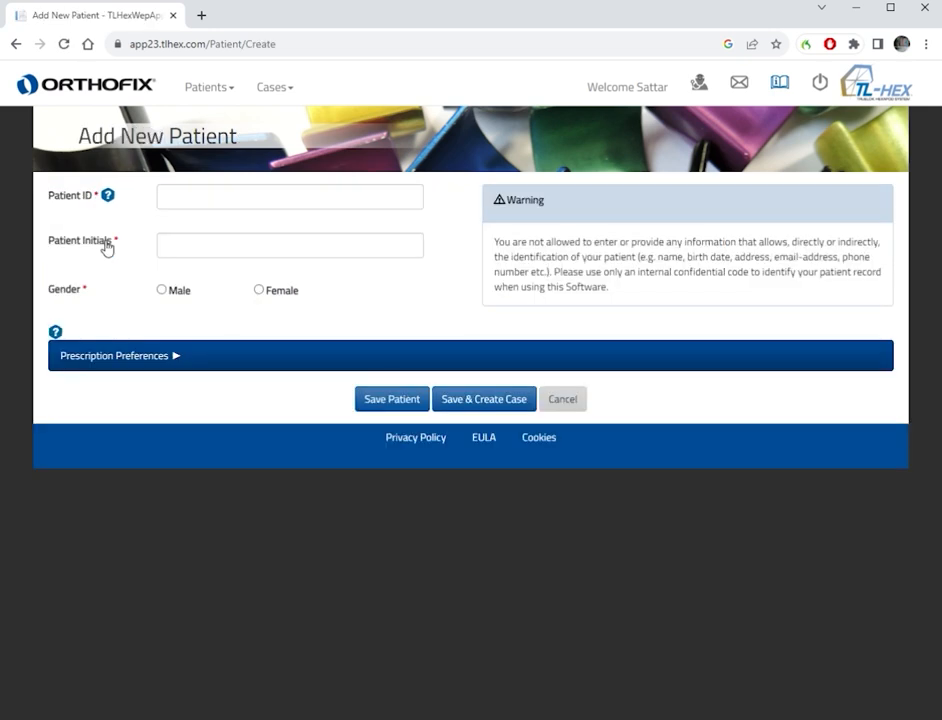
pyautogui.click(180, 203)
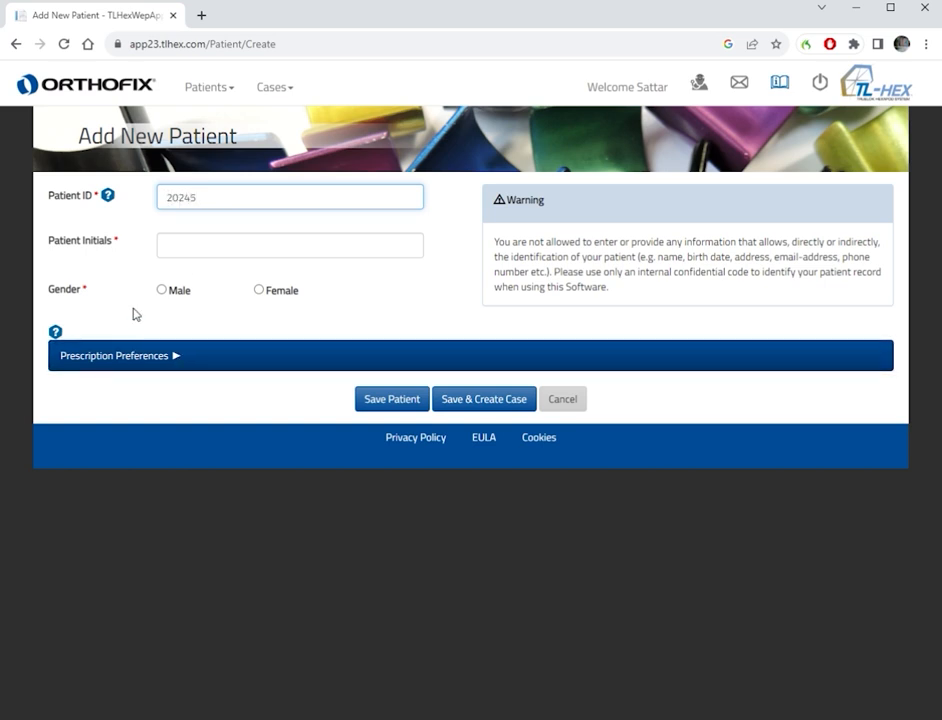
pyautogui.click(185, 251)
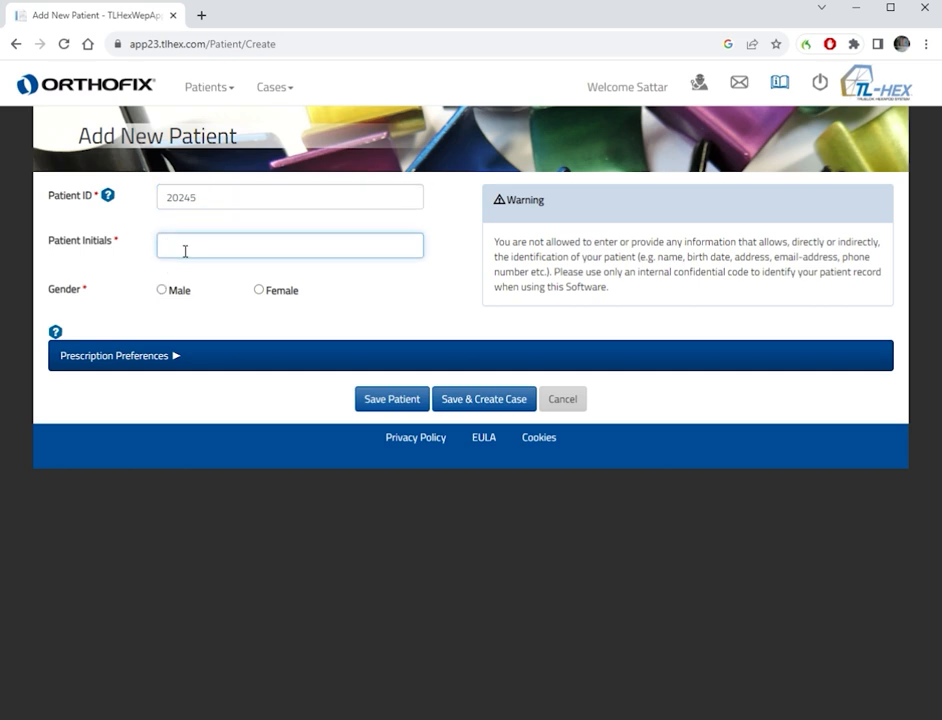
pyautogui.write('sas')
pyautogui.click(177, 313)
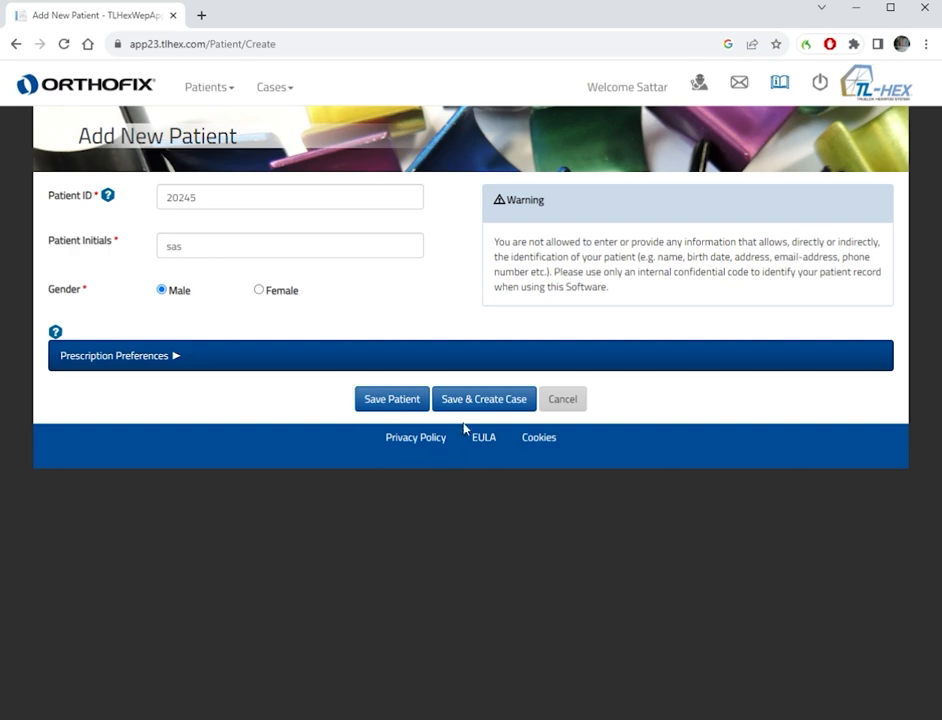
pyautogui.click(491, 404)
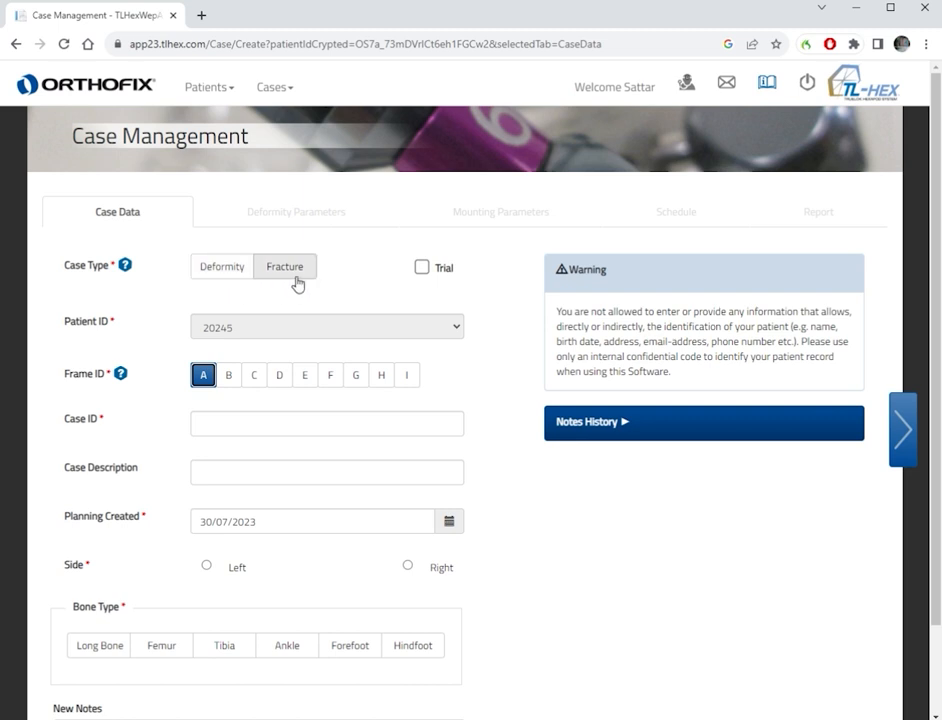
# Set the case type to Deformity and enter case ID 2 with the description "Tibia deformity".
pyautogui.click(240, 273)
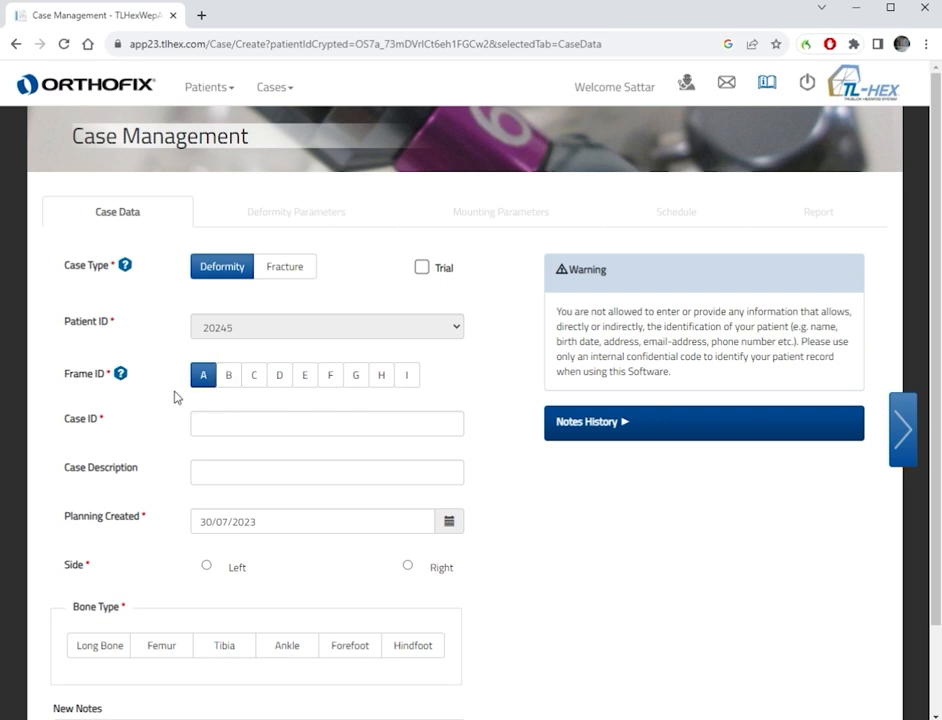
pyautogui.click(216, 431)
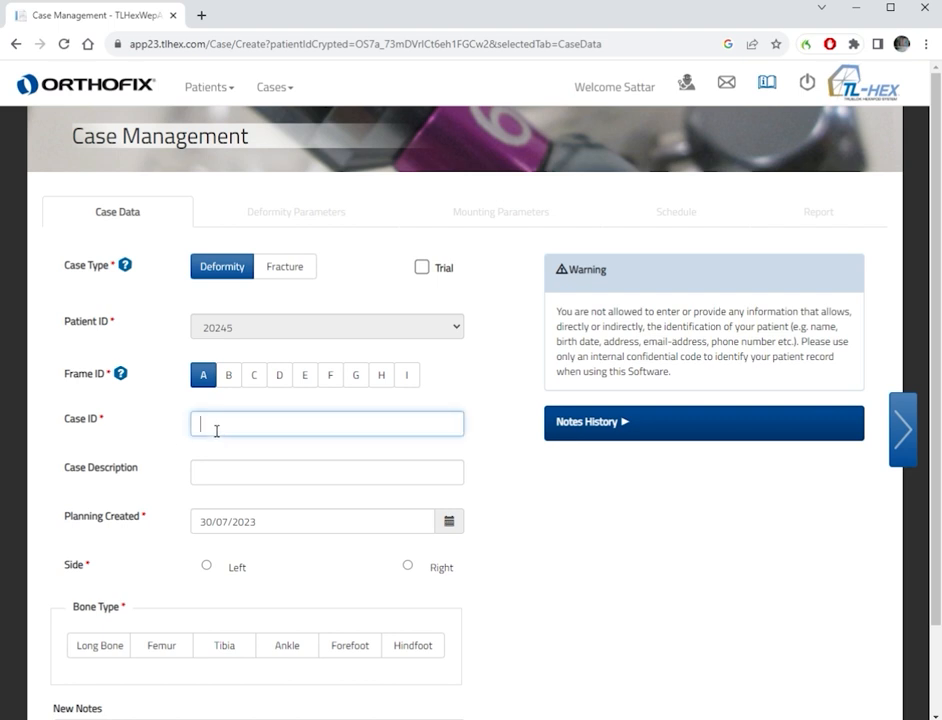
pyautogui.write('2')
pyautogui.click(204, 471)
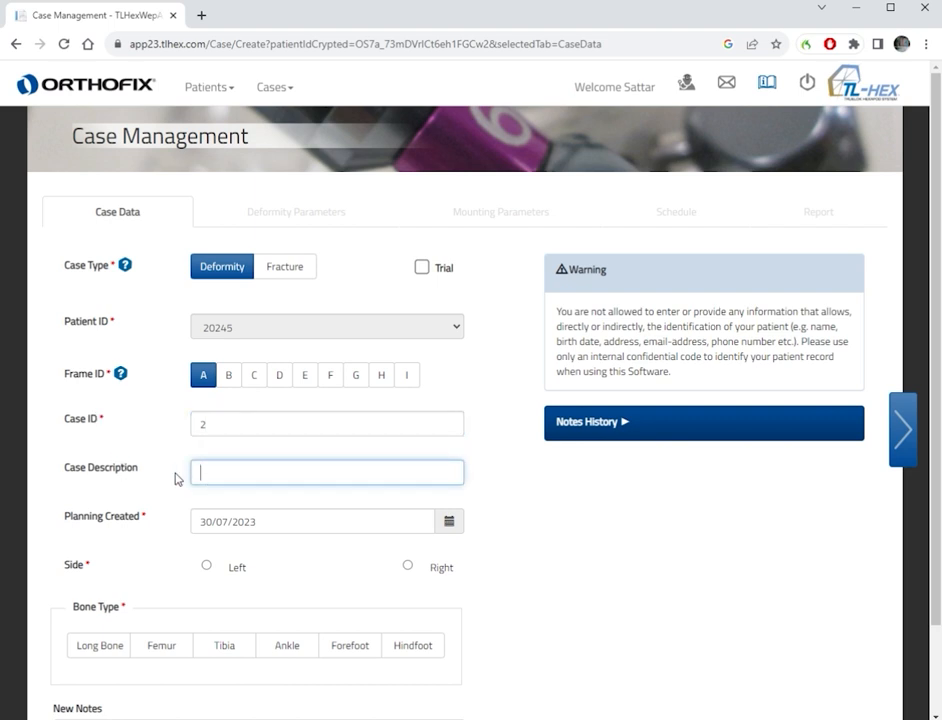
pyautogui.write('Ankle deformity')
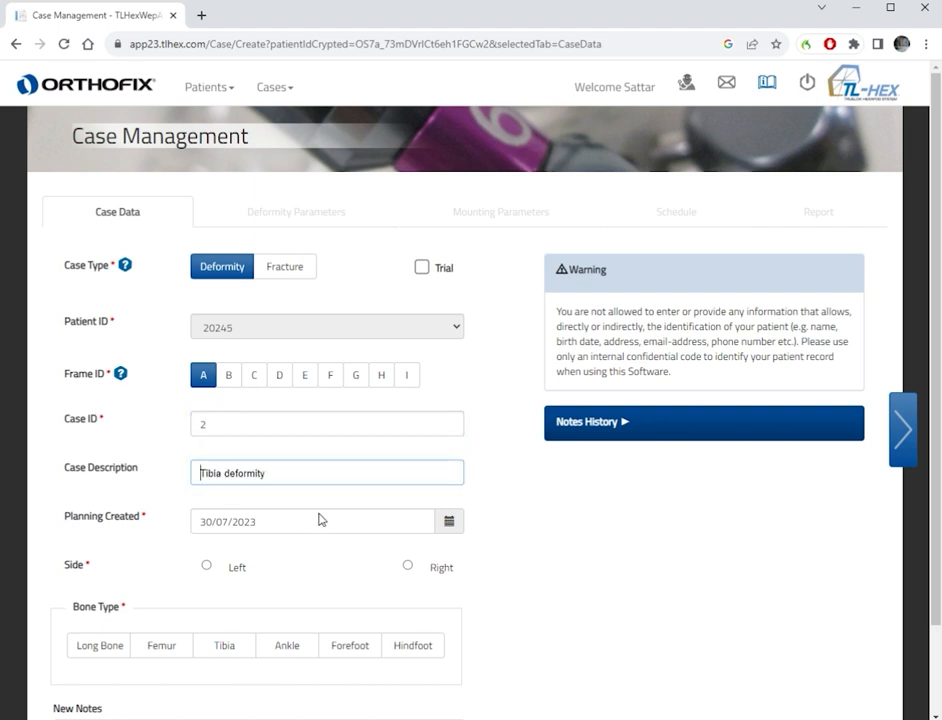
pyautogui.click(319, 515)
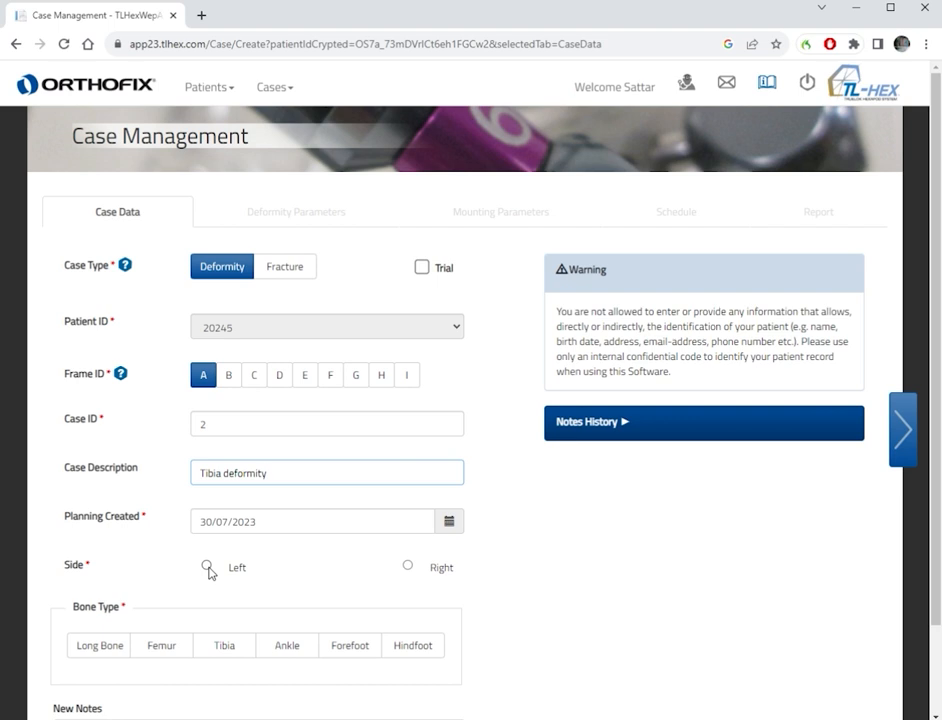
# Set the side to Left and the bone type to Tibia, and add the note "Training purpose".
pyautogui.click(207, 568)
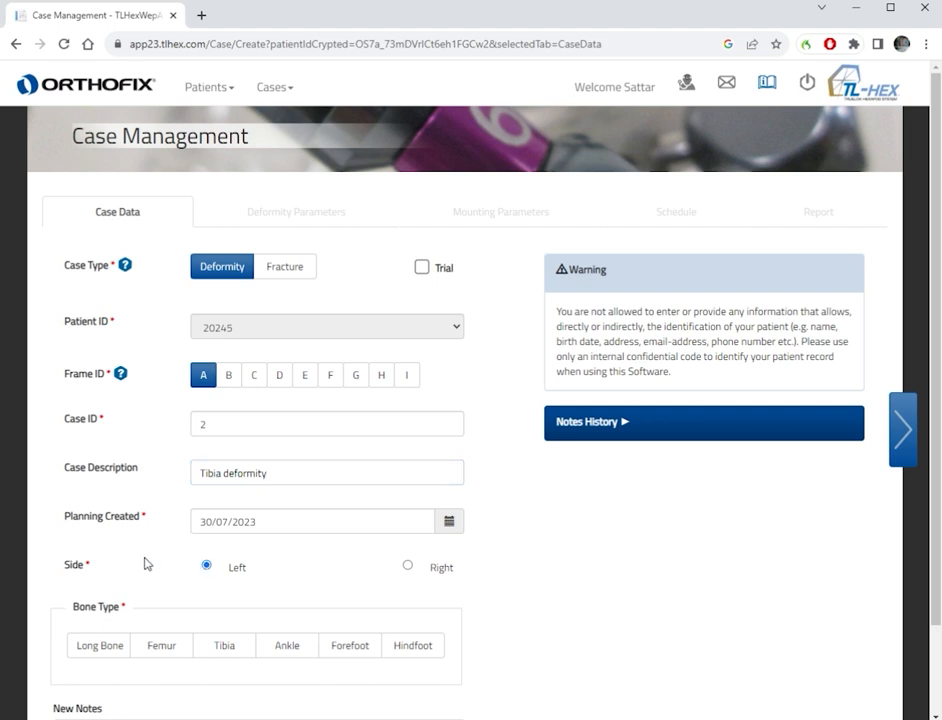
pyautogui.click(240, 652)
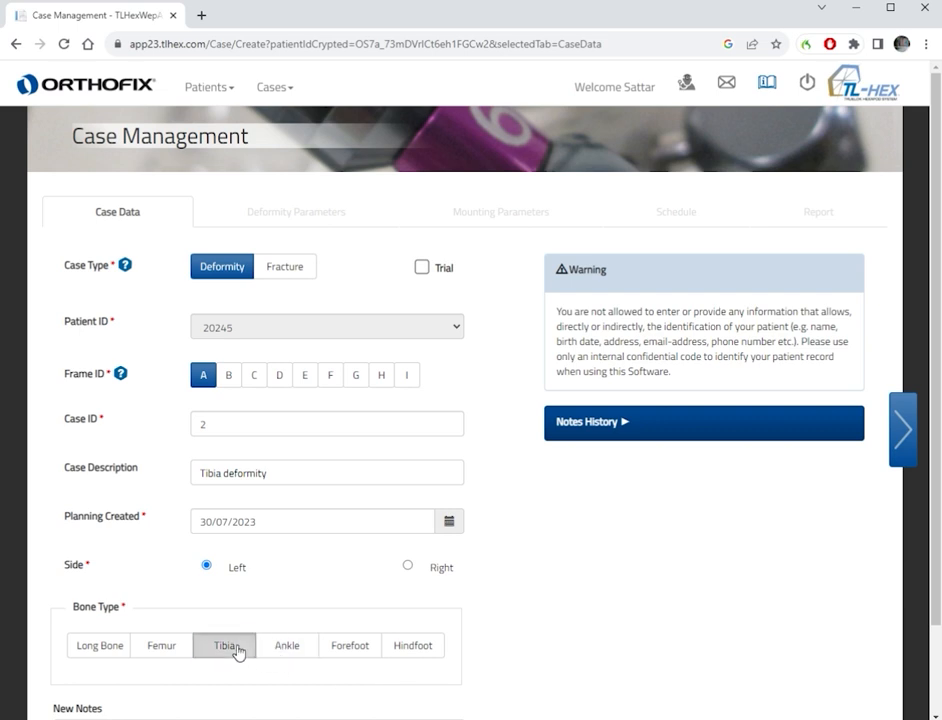
pyautogui.scroll(-1, 322, 658)
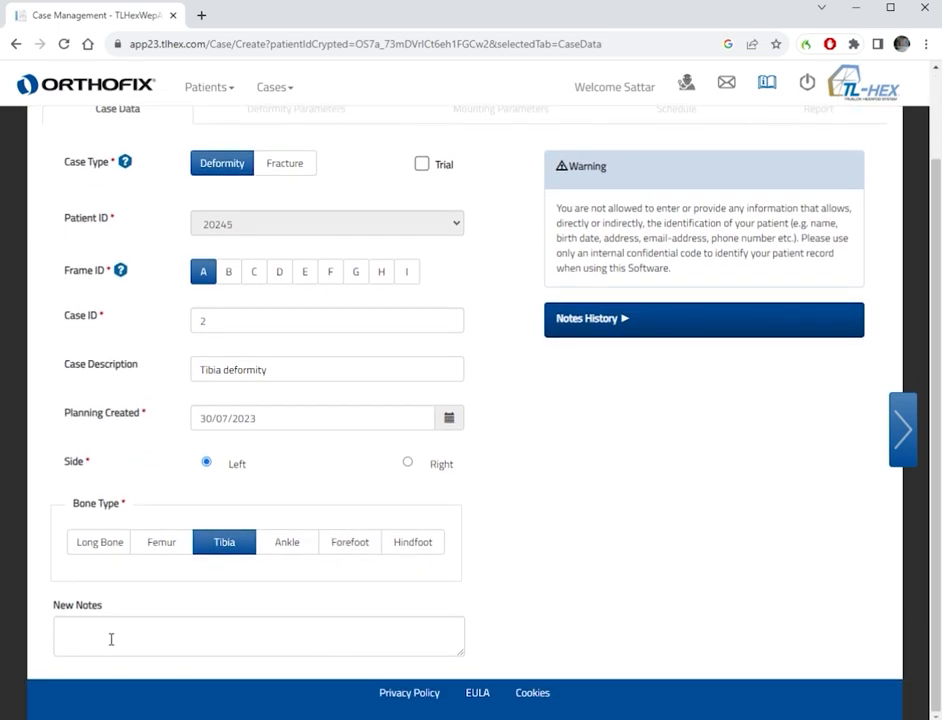
pyautogui.click(216, 645)
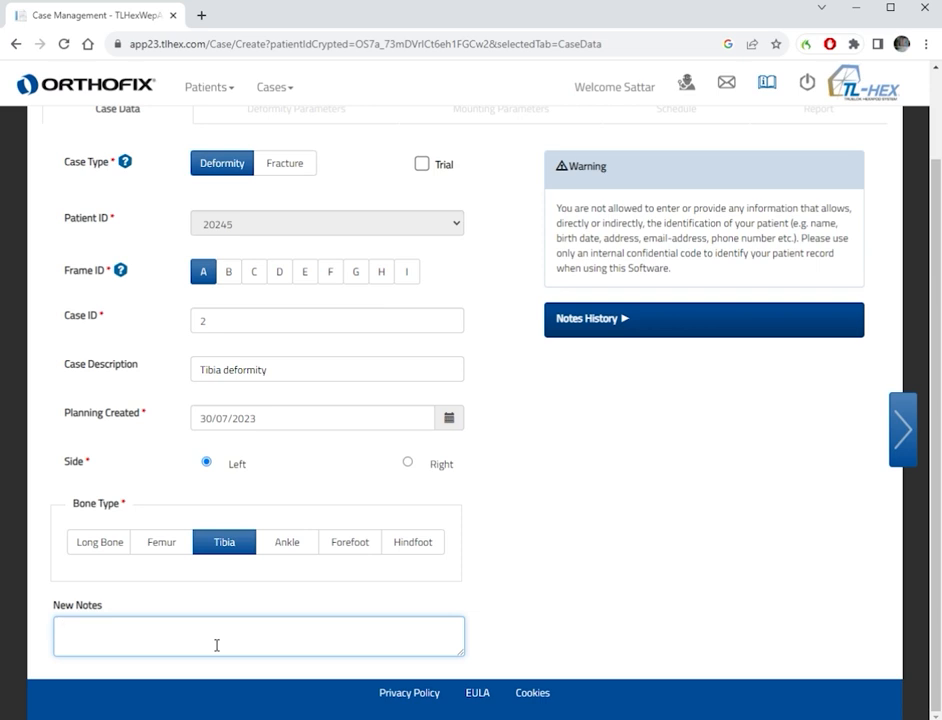
pyautogui.write('Training purpose')
pyautogui.scroll(1, 650, 507)
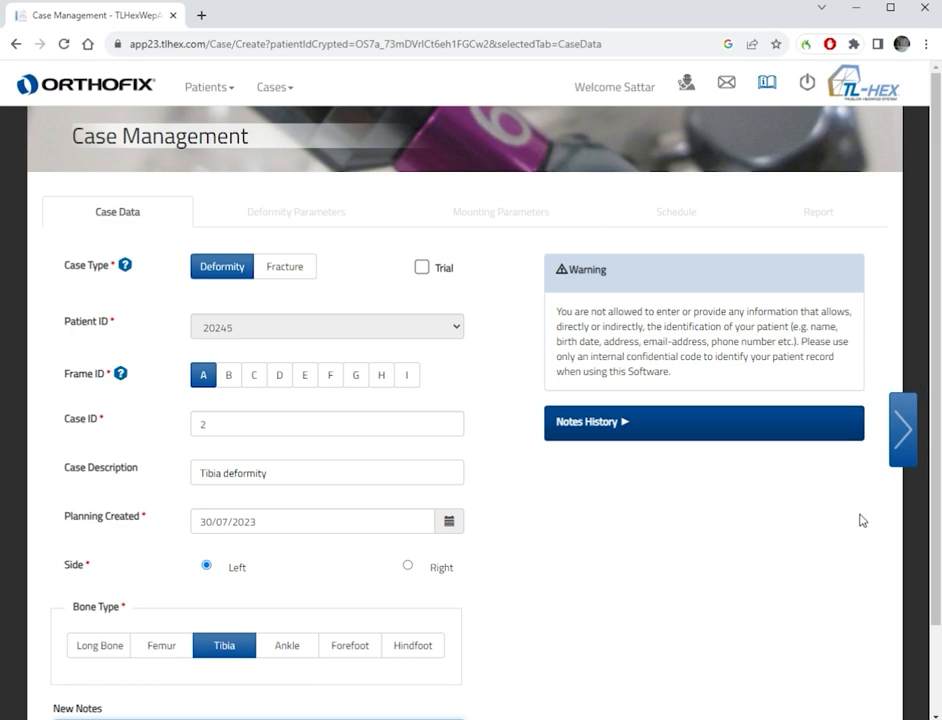
# Proceed to the deformity parameters and set the reference segment to Proximal.
pyautogui.click(905, 438)
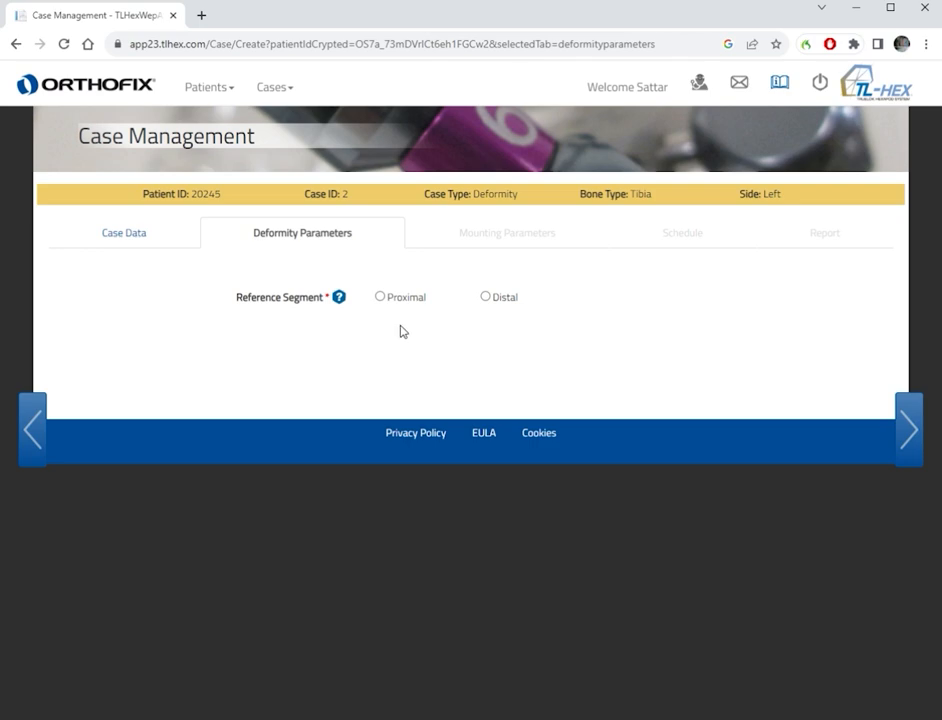
pyautogui.click(380, 298)
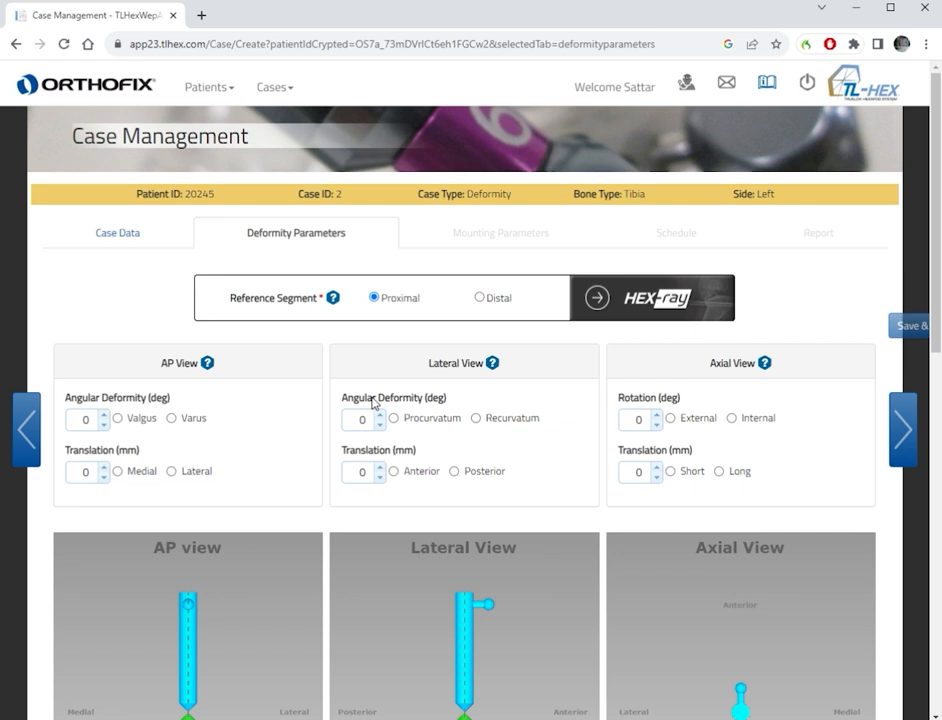
pyautogui.scroll(-1, 362, 393)
pyautogui.scroll(1, 366, 392)
pyautogui.scroll(-5, 351, 509)
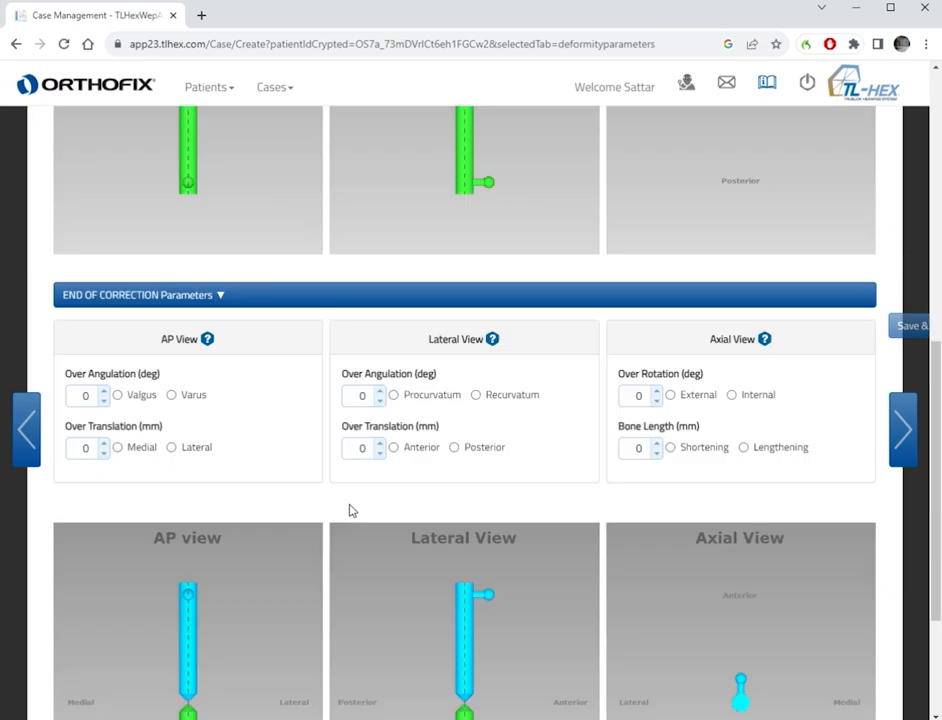
pyautogui.scroll(5, 353, 512)
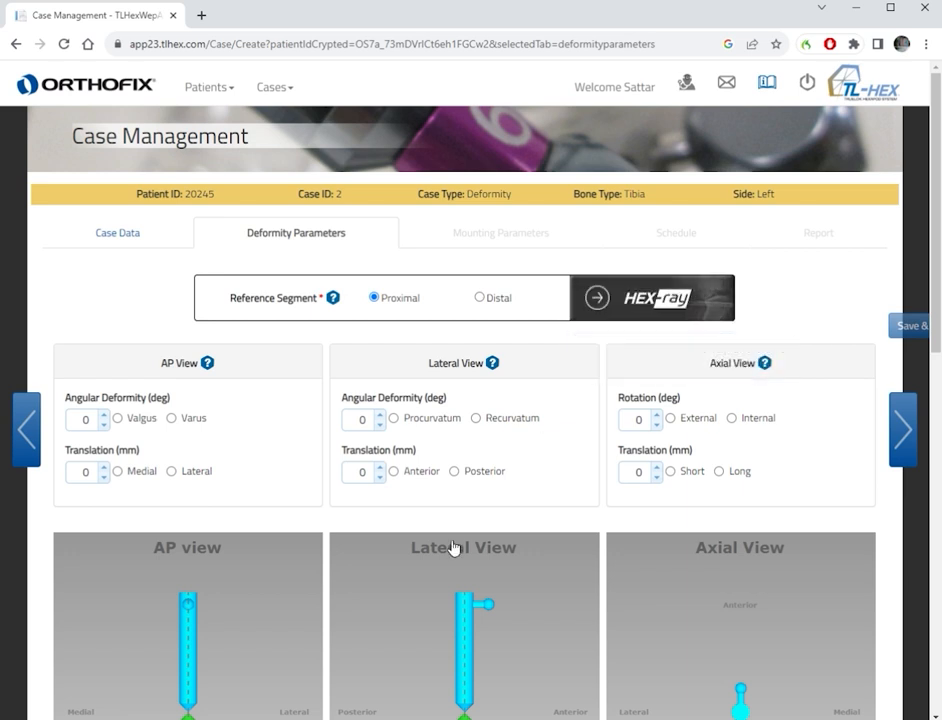
# Launch HEX-ray, accept the X-ray anonymization warning and choose to upload preoperative images.
pyautogui.click(643, 313)
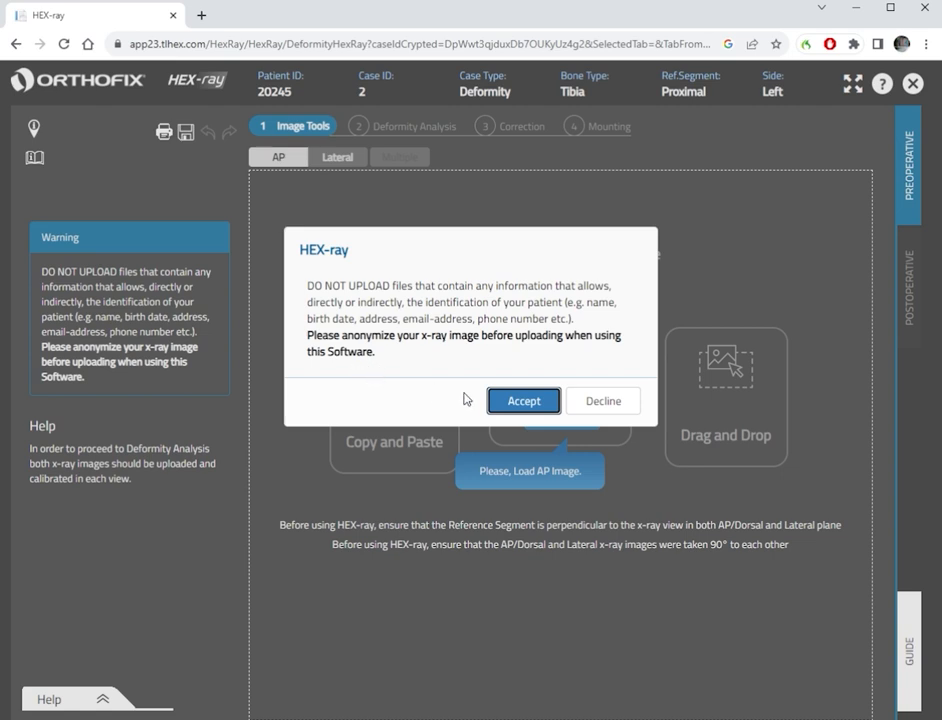
pyautogui.click(545, 406)
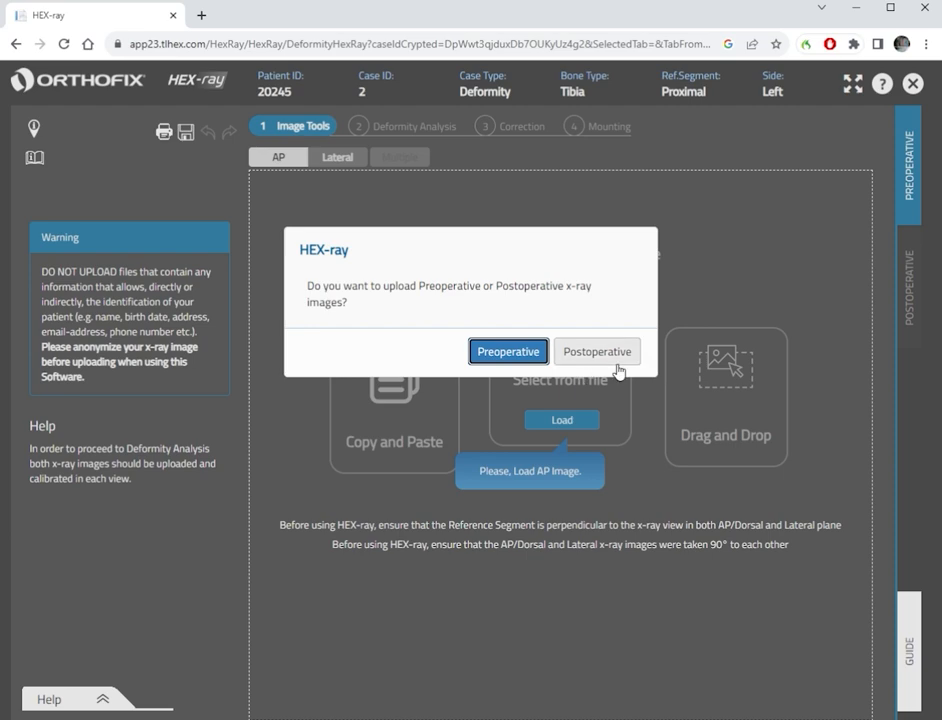
pyautogui.click(526, 356)
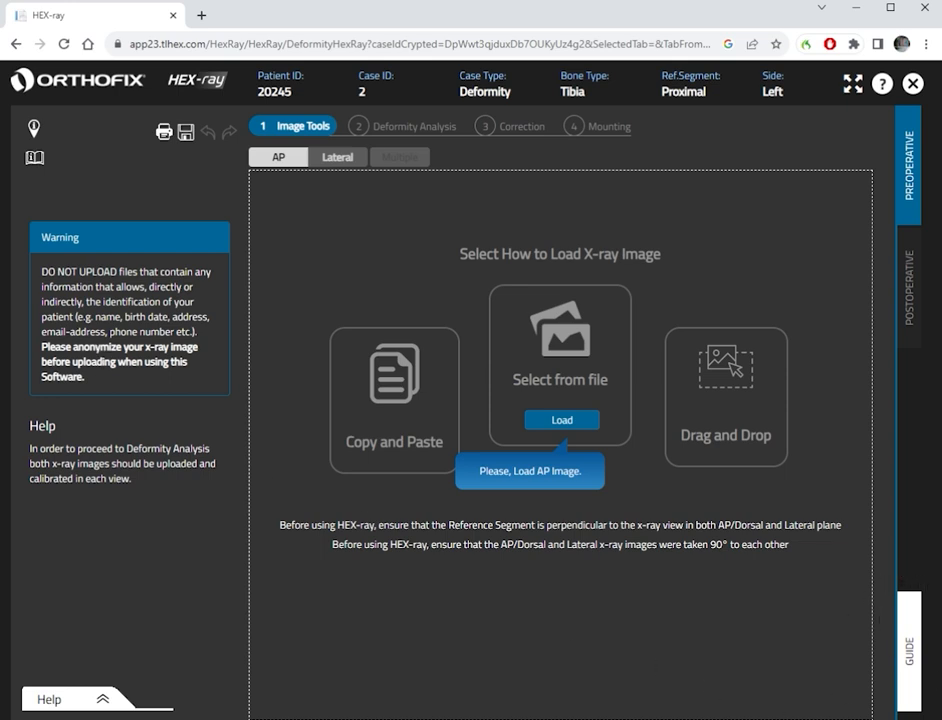
# View the HEX-ray Image Tools guide and return to the image loading page.
pyautogui.click(919, 697)
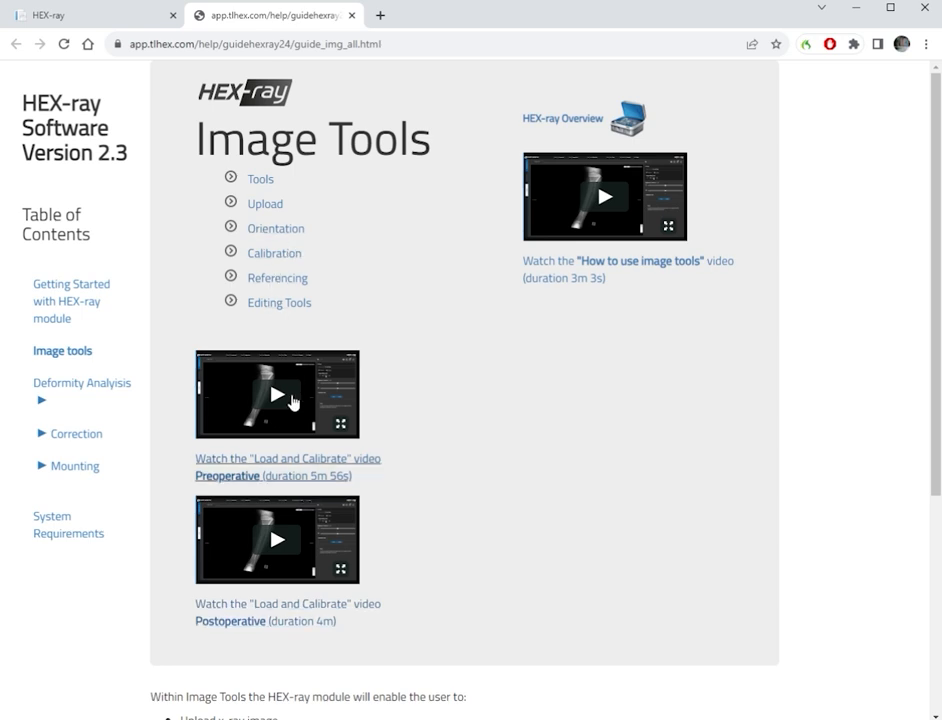
pyautogui.click(351, 15)
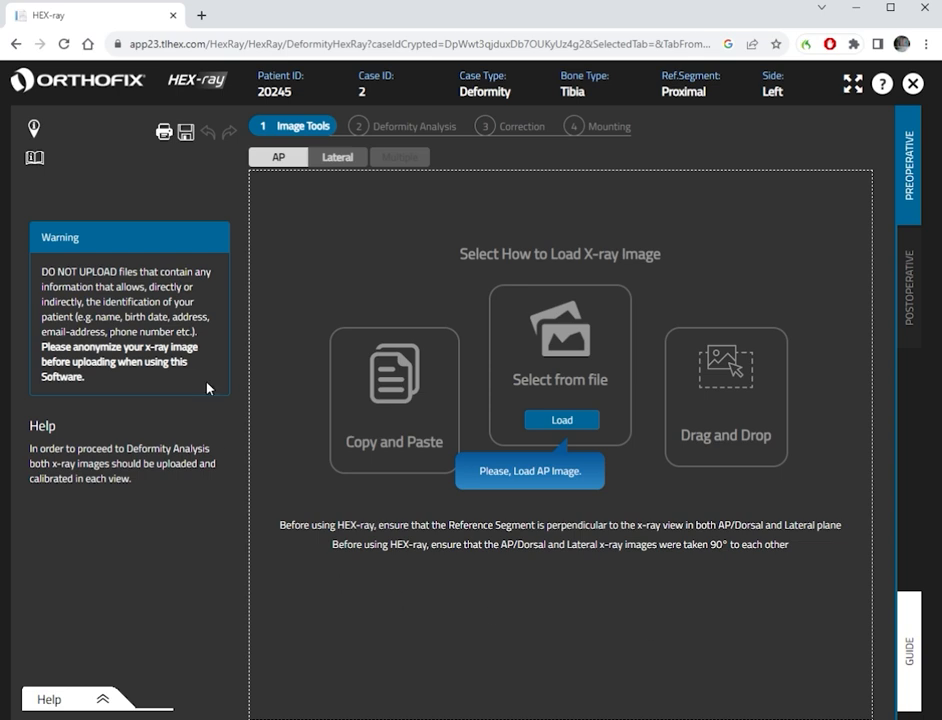
# Load the AP X-ray image from file and accept its orientation with the proximal segment above.
pyautogui.click(560, 422)
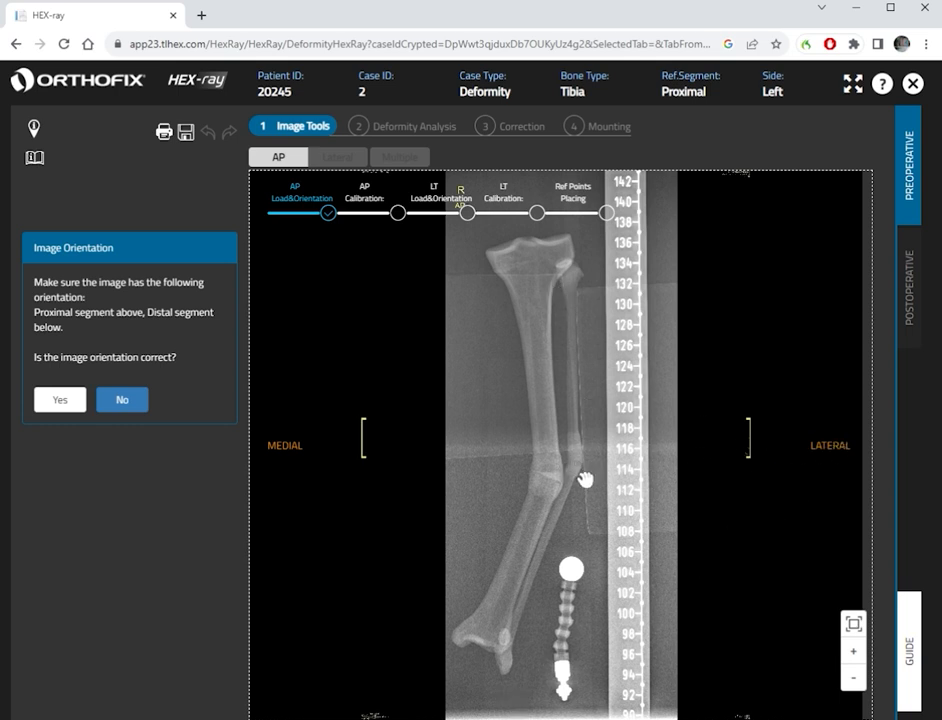
pyautogui.click(58, 401)
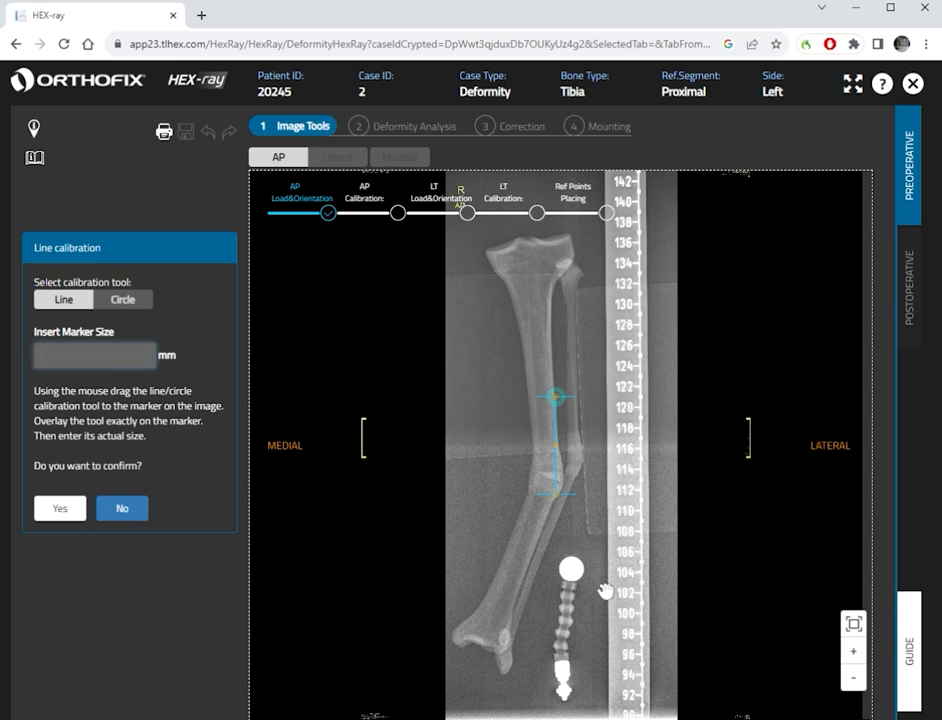
# Calibrate the AP image by fitting the circle tool to the white ball marker with a marker size of 25 mm.
pyautogui.click(853, 652)
pyautogui.click(853, 652)
pyautogui.moveTo(719, 636); pyautogui.dragTo(717, 466)
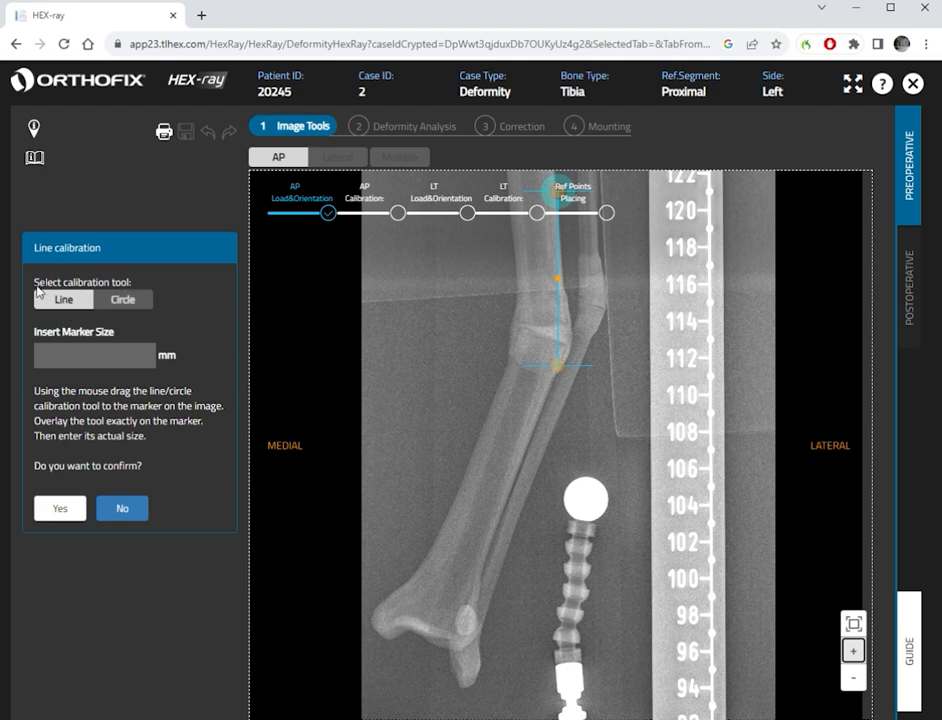
pyautogui.click(125, 302)
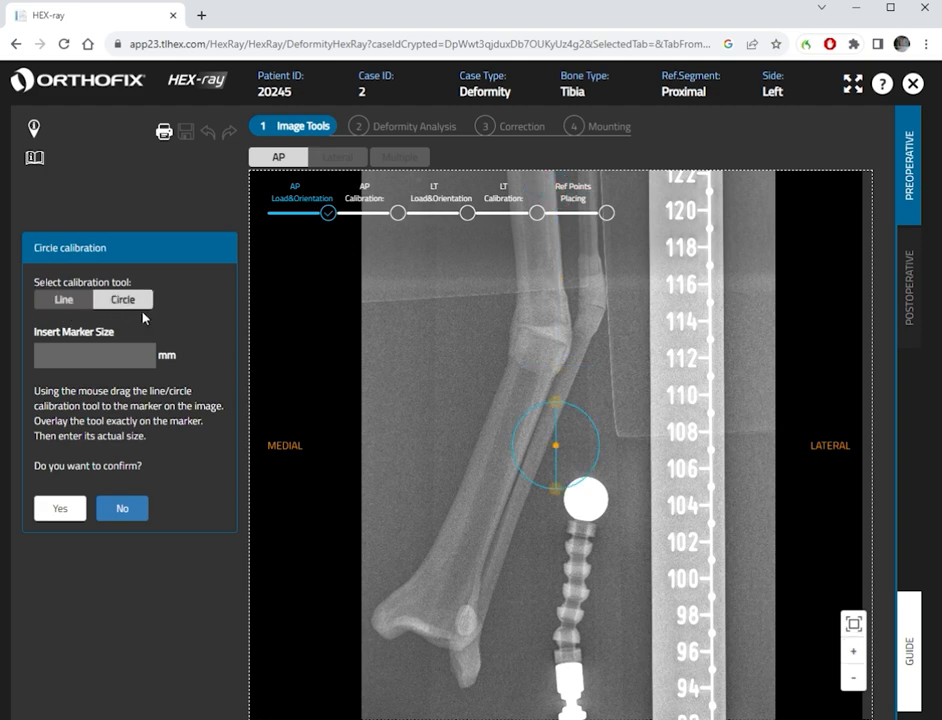
pyautogui.click(126, 352)
pyautogui.moveTo(561, 448); pyautogui.dragTo(584, 500)
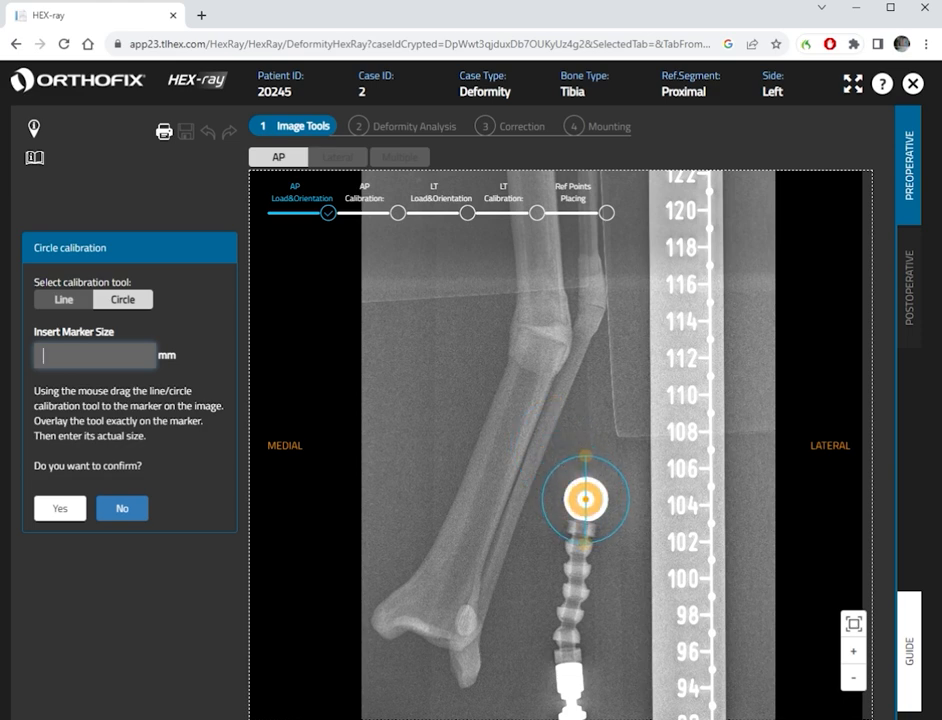
pyautogui.moveTo(586, 456); pyautogui.dragTo(587, 475)
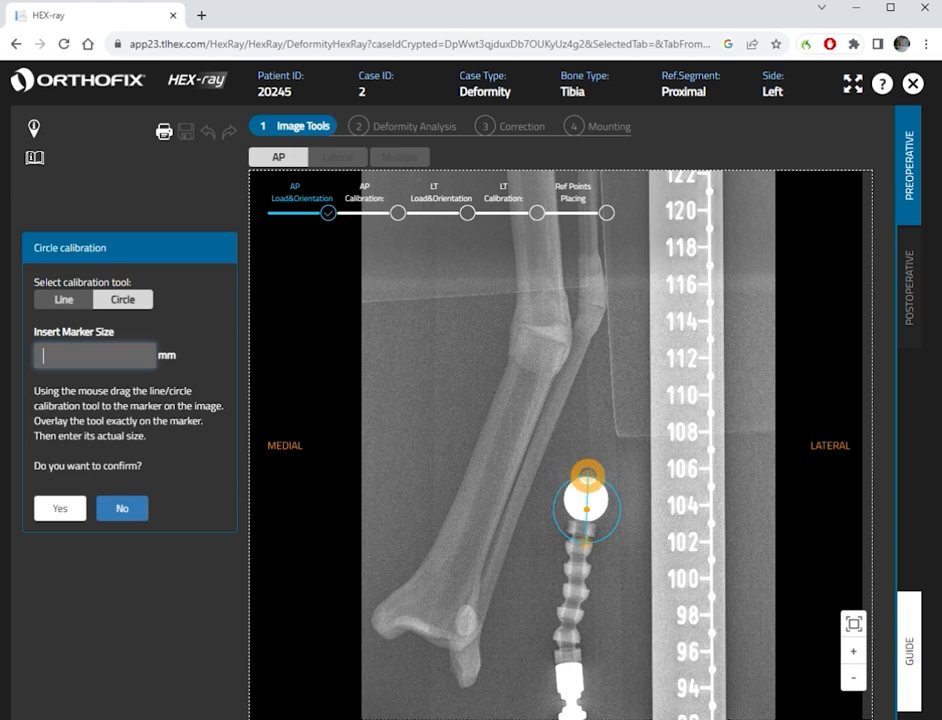
pyautogui.moveTo(586, 543); pyautogui.dragTo(584, 518)
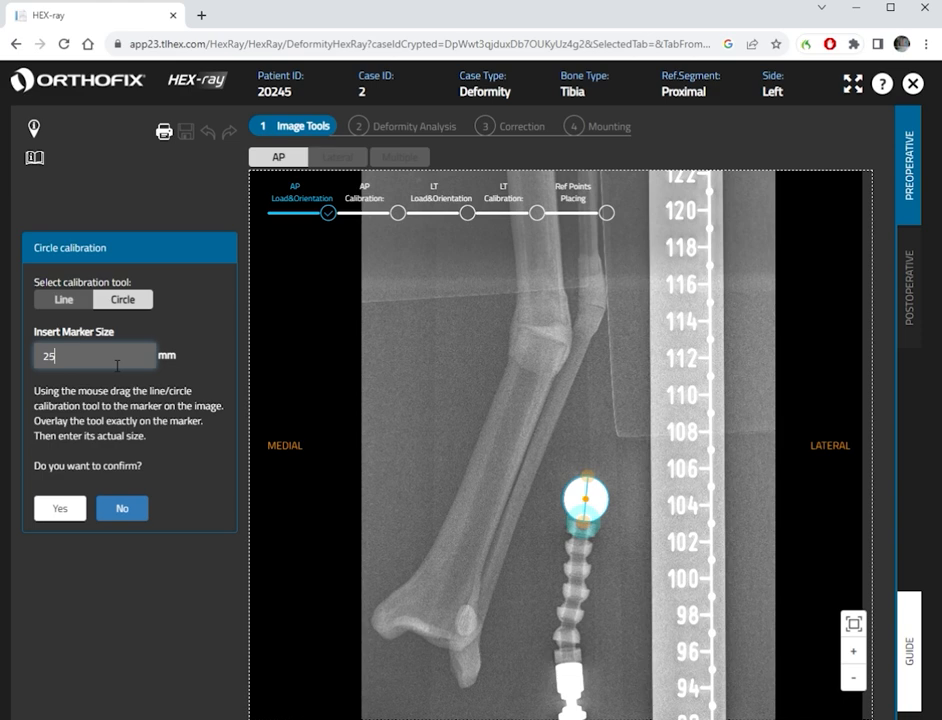
pyautogui.click(72, 510)
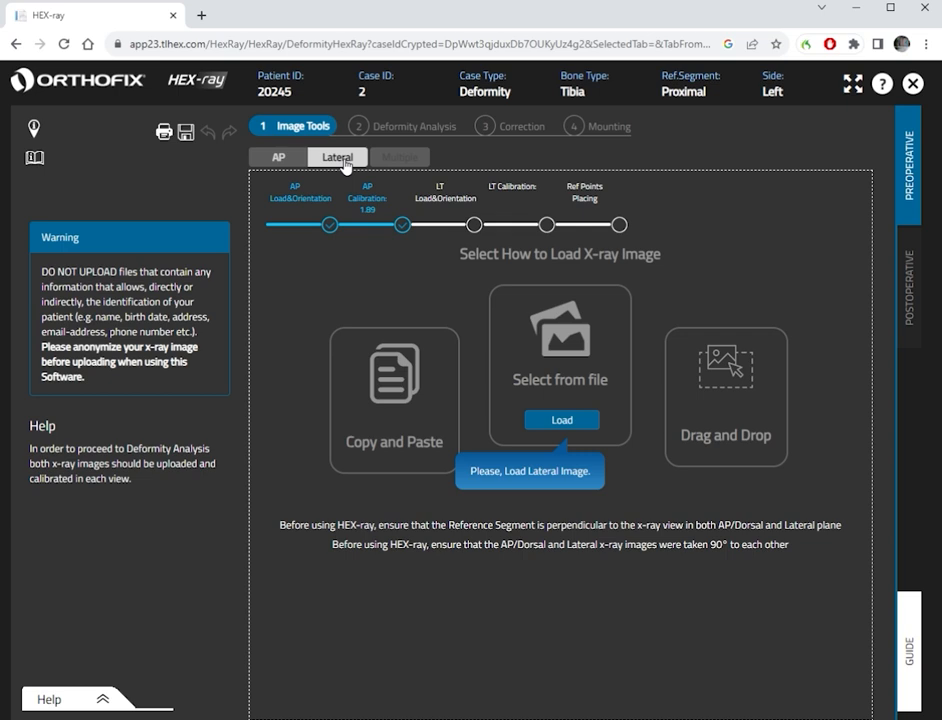
# Load the lateral X-ray image from file and flip it horizontally to correct its orientation.
pyautogui.click(541, 417)
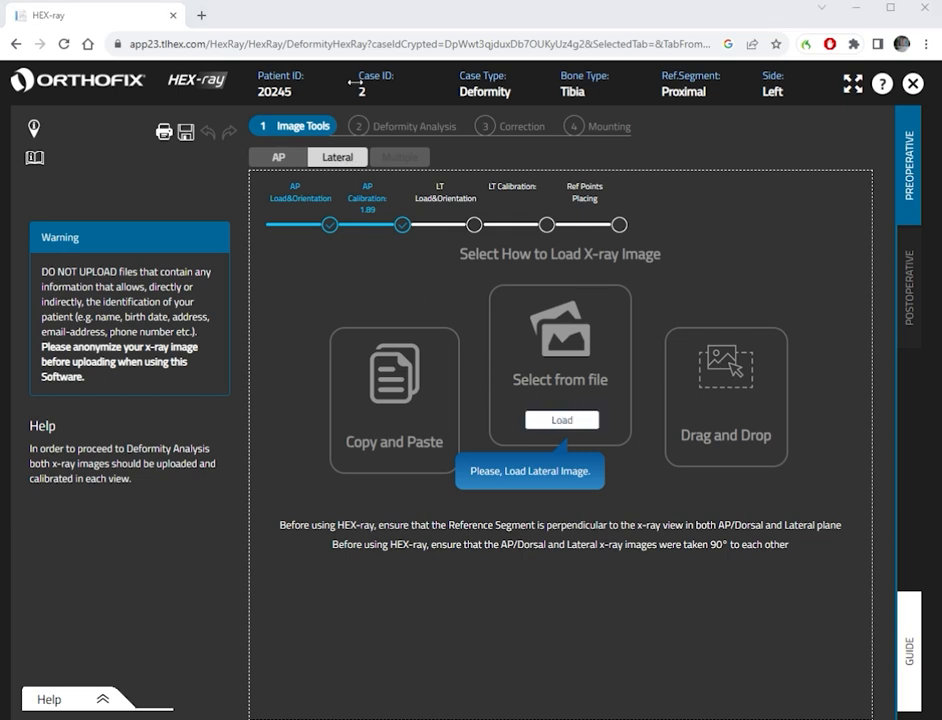
pyautogui.click(504, 568)
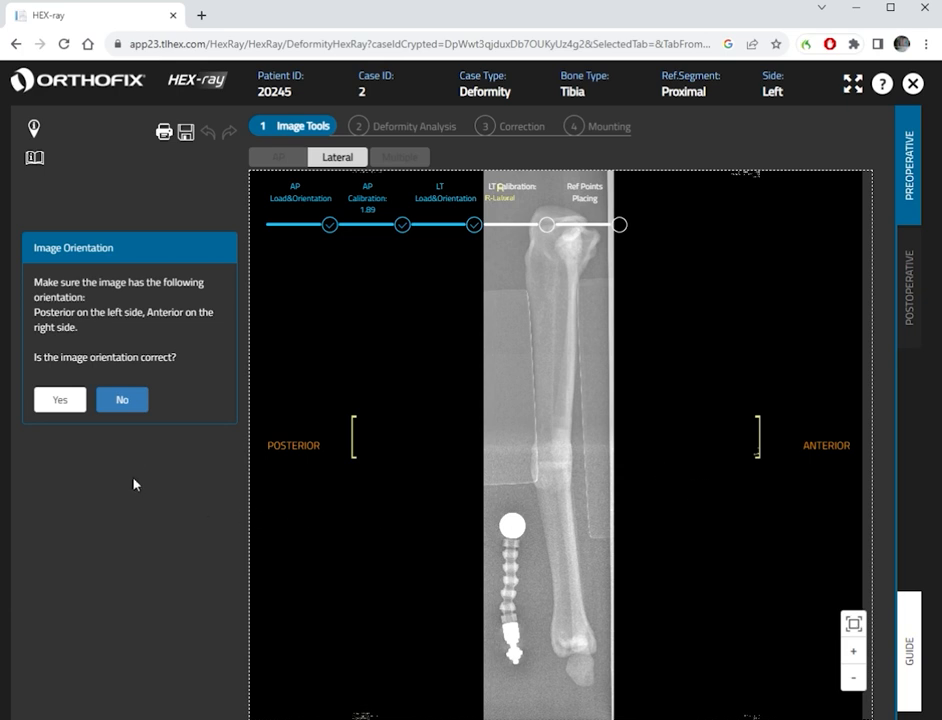
pyautogui.click(130, 409)
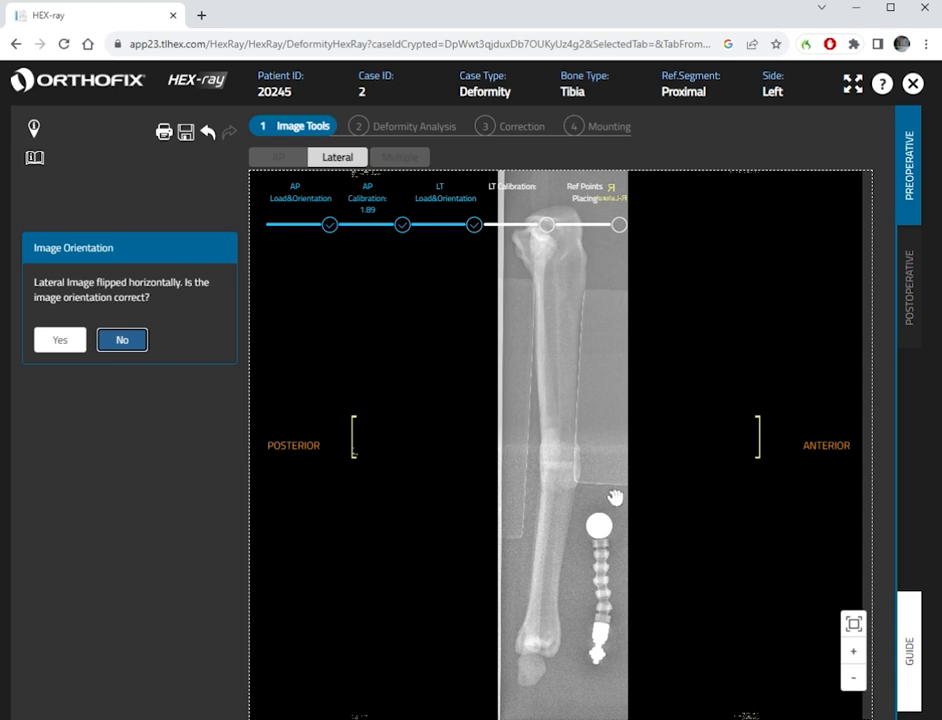
# Accept the flipped lateral image orientation and calibrate the image by fitting the circle tool to the white ball marker and entering its size.
pyautogui.click(60, 344)
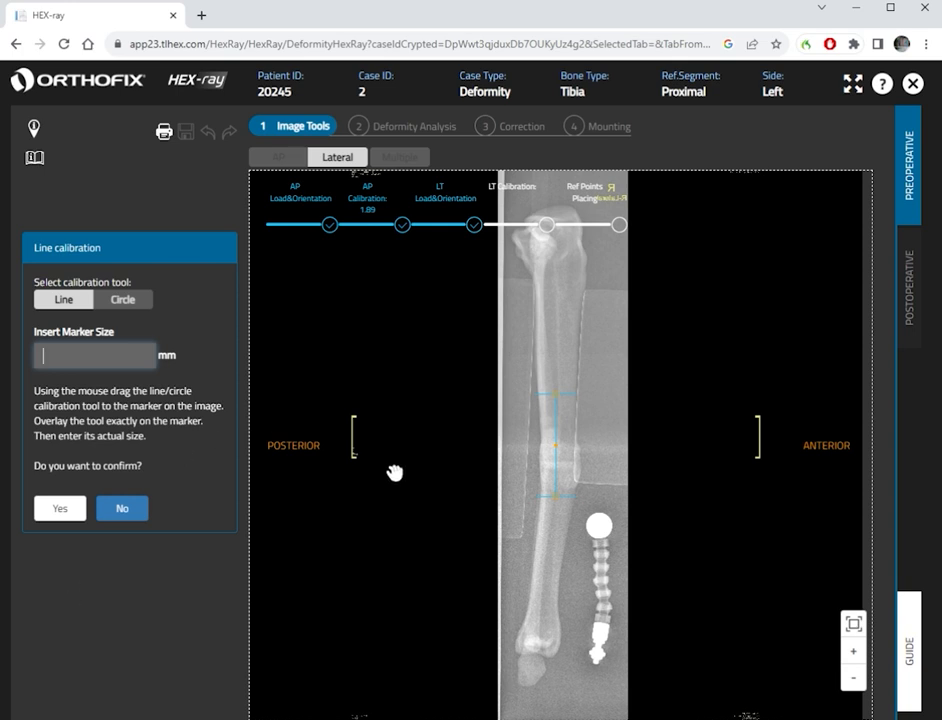
pyautogui.click(124, 300)
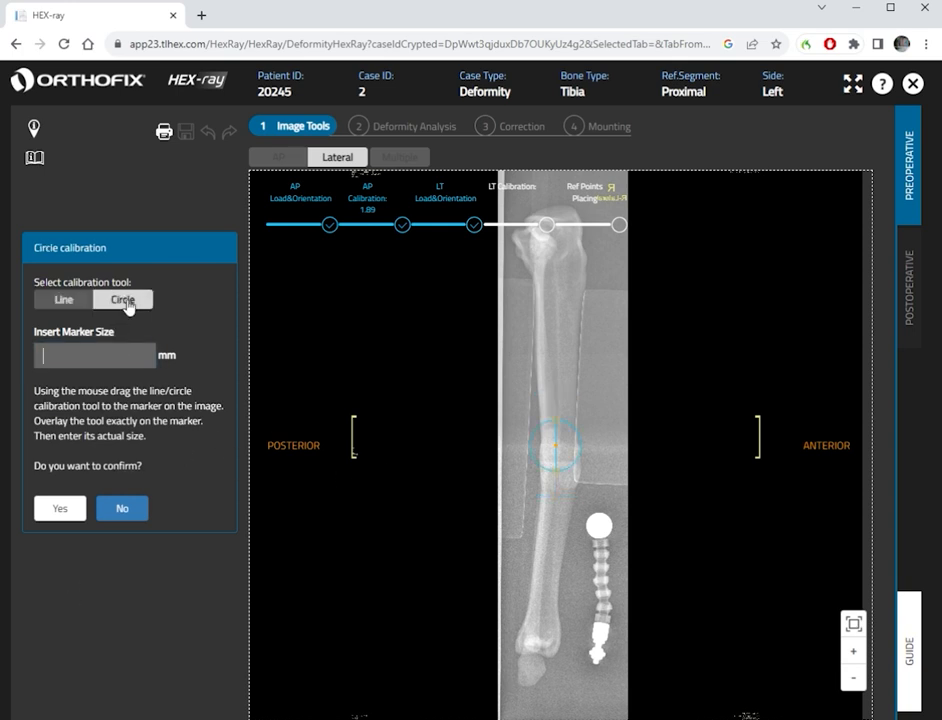
pyautogui.moveTo(568, 456); pyautogui.dragTo(612, 536)
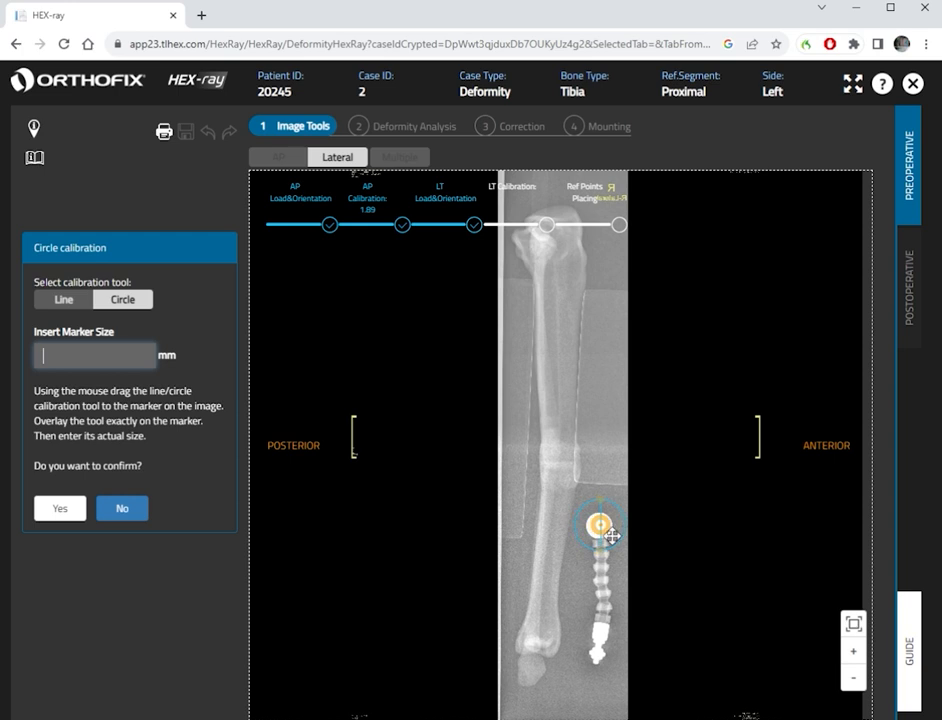
pyautogui.click(853, 651)
pyautogui.click(853, 651)
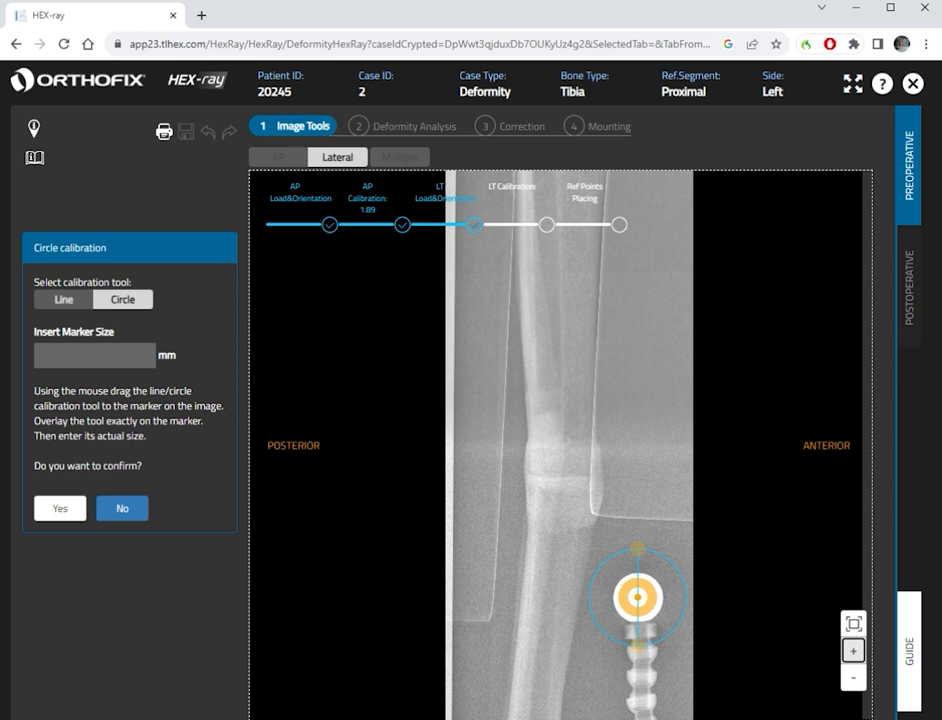
pyautogui.moveTo(640, 548); pyautogui.dragTo(638, 574)
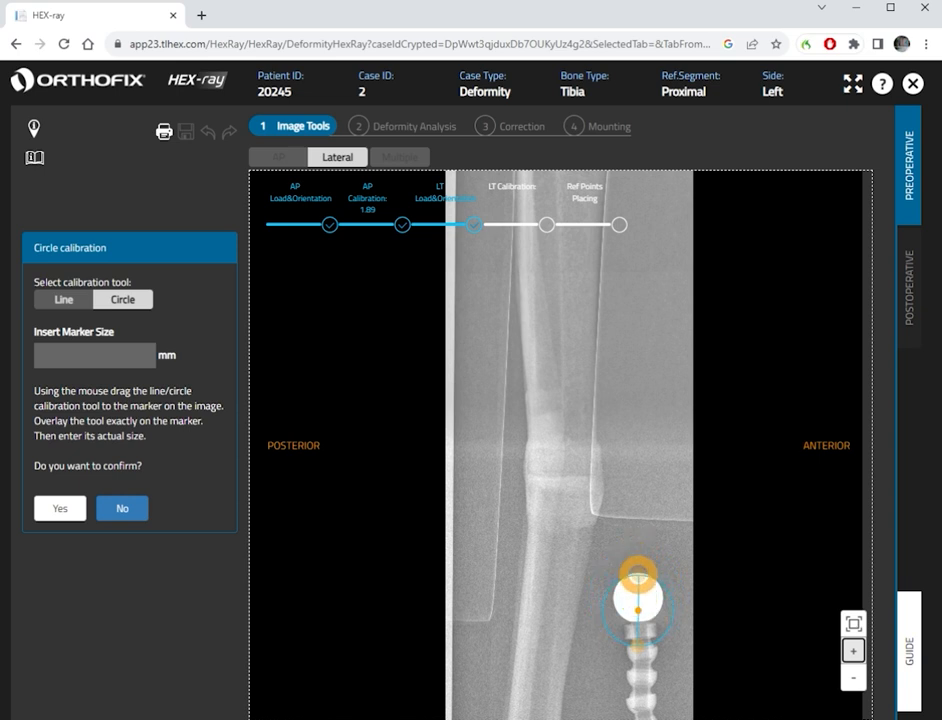
pyautogui.moveTo(638, 645); pyautogui.dragTo(638, 618)
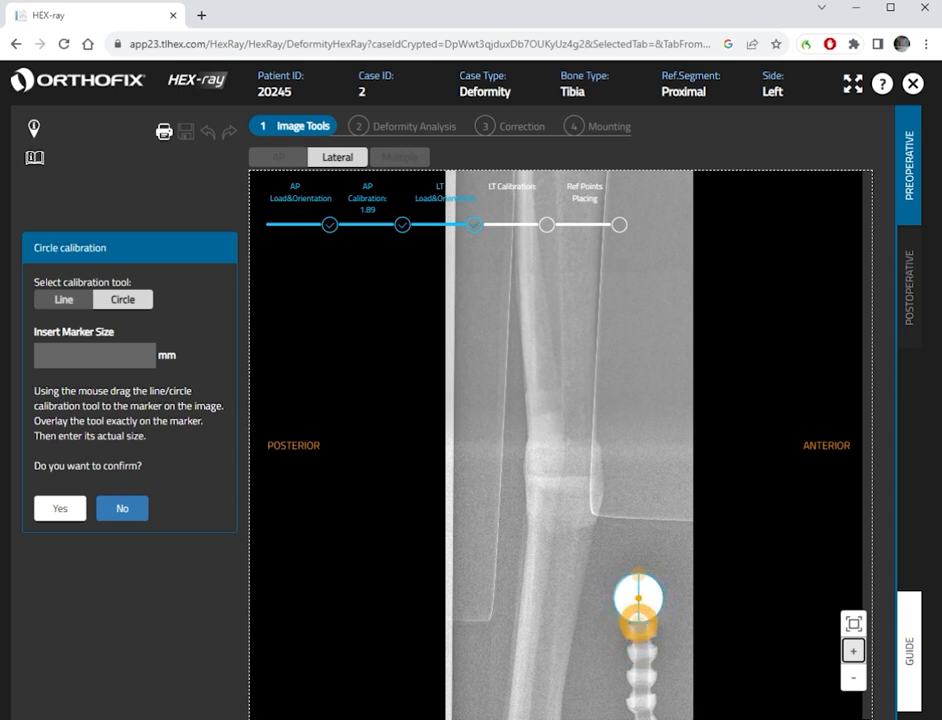
pyautogui.click(95, 357)
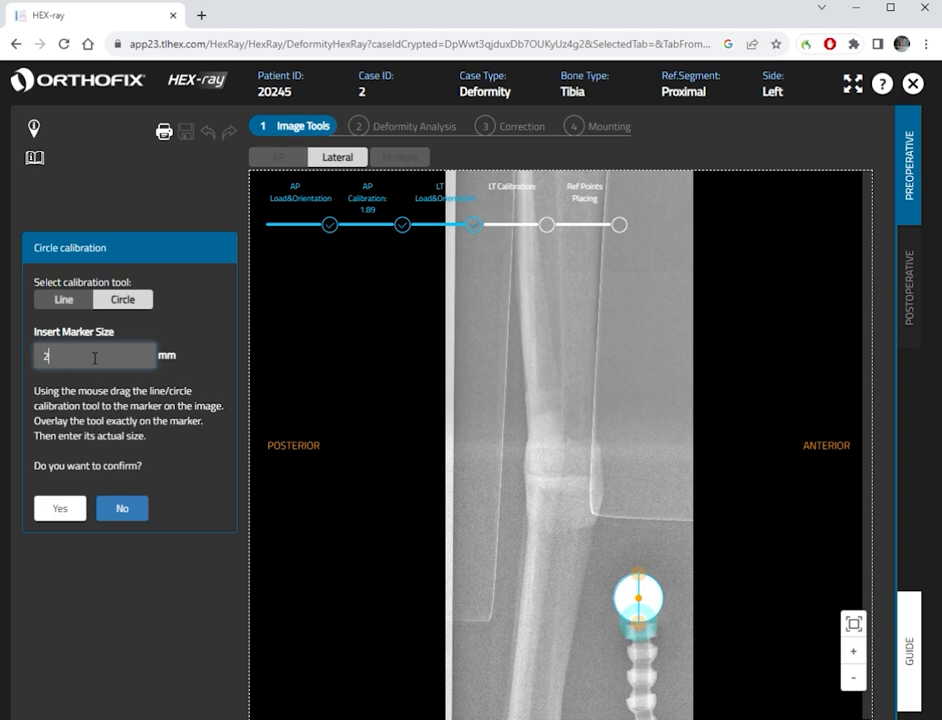
pyautogui.click(60, 508)
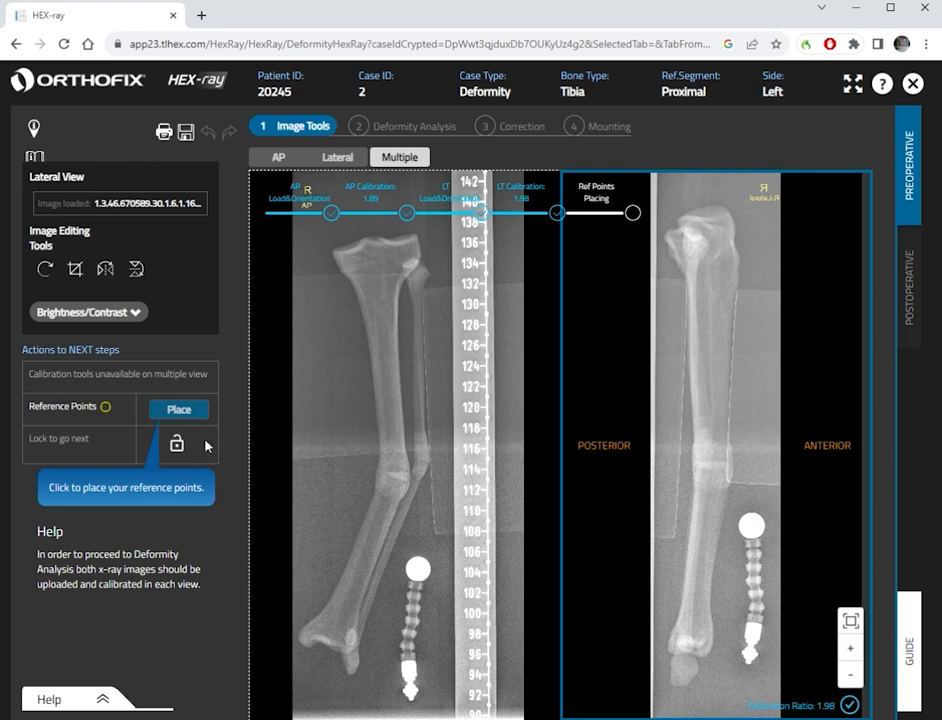
# Place the reference points on both views and move the AP reference point to the distal tip of the fibula.
pyautogui.click(182, 410)
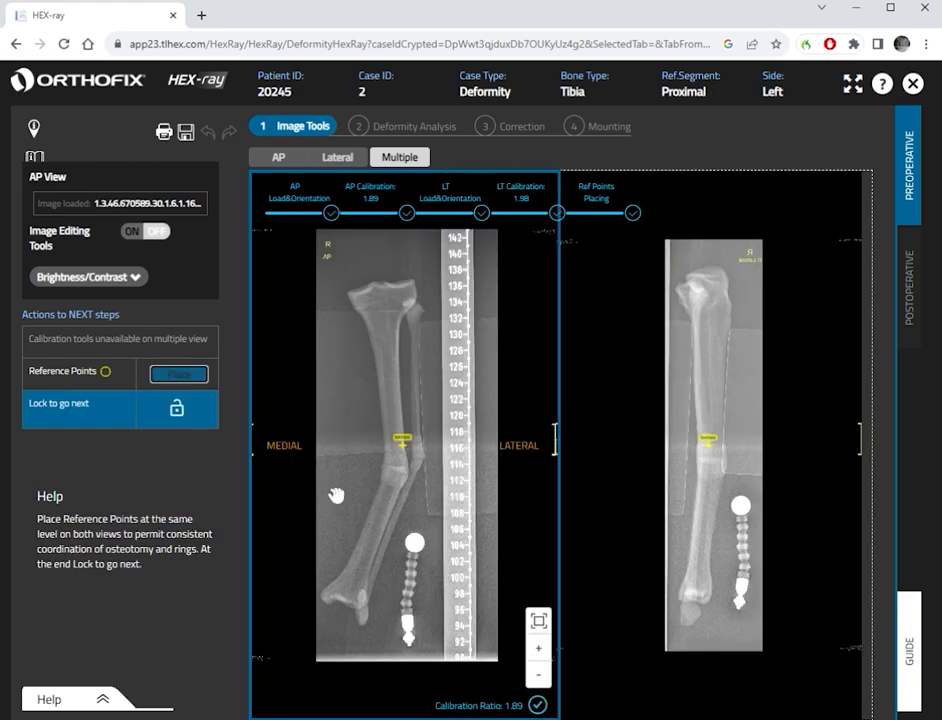
pyautogui.click(539, 648)
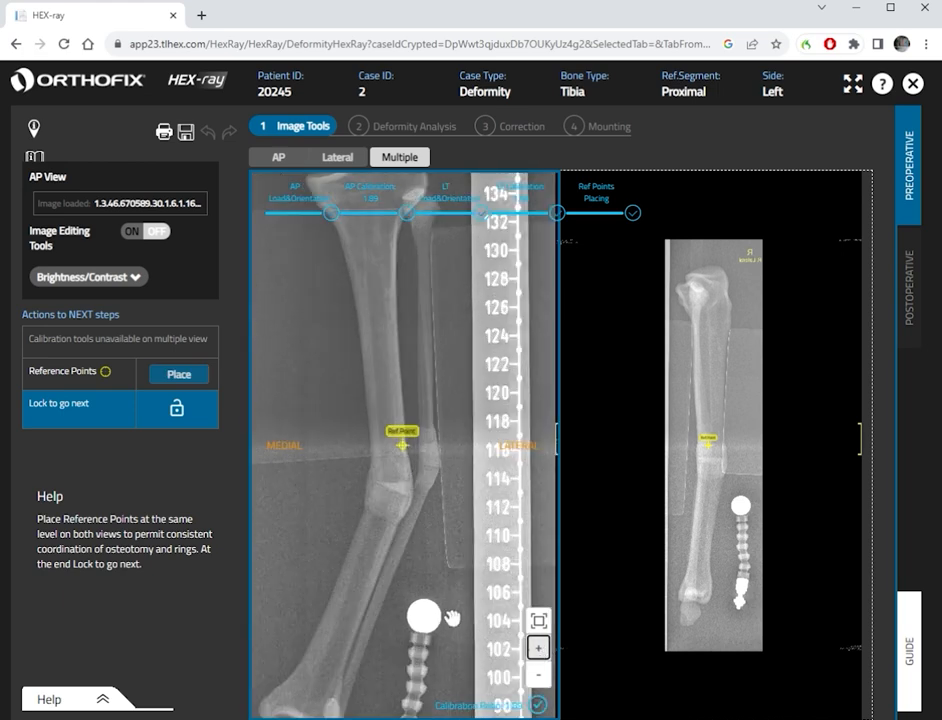
pyautogui.moveTo(430, 514); pyautogui.dragTo(438, 456)
pyautogui.moveTo(410, 389)
pyautogui.mouseDown()
pyautogui.moveTo(374, 652)
pyautogui.moveTo(354, 702)
pyautogui.moveTo(339, 704)
pyautogui.mouseUp()
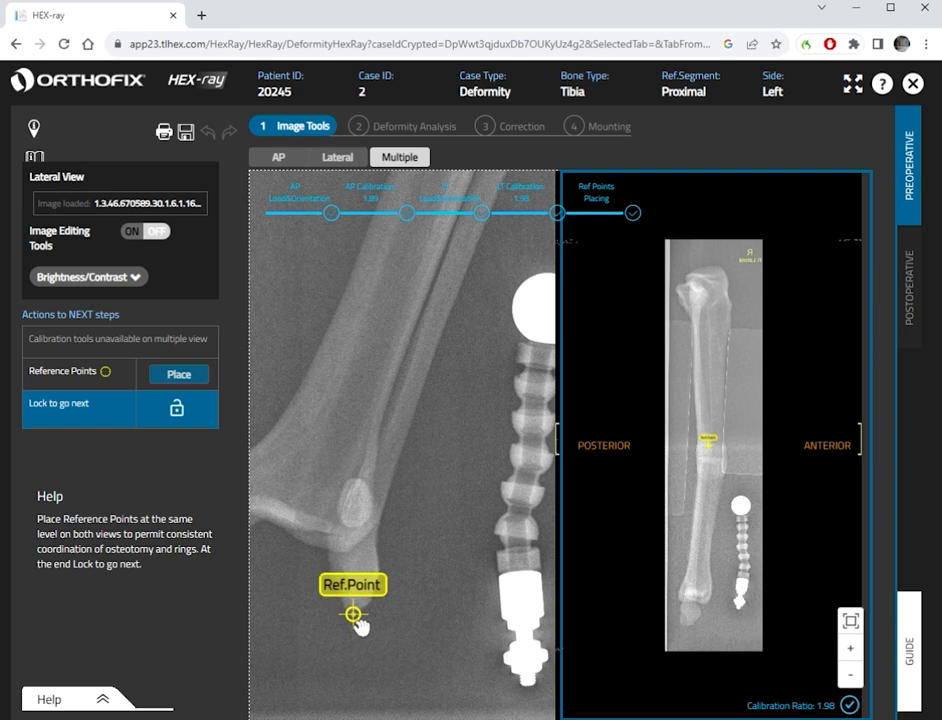
# Move the lateral reference point to the distal bone tip, at the level matching the AP reference point.
pyautogui.click(849, 650)
pyautogui.click(849, 650)
pyautogui.click(849, 650)
pyautogui.moveTo(683, 622)
pyautogui.mouseDown()
pyautogui.moveTo(708, 578)
pyautogui.moveTo(734, 322)
pyautogui.mouseUp()
pyautogui.moveTo(729, 267); pyautogui.dragTo(693, 519)
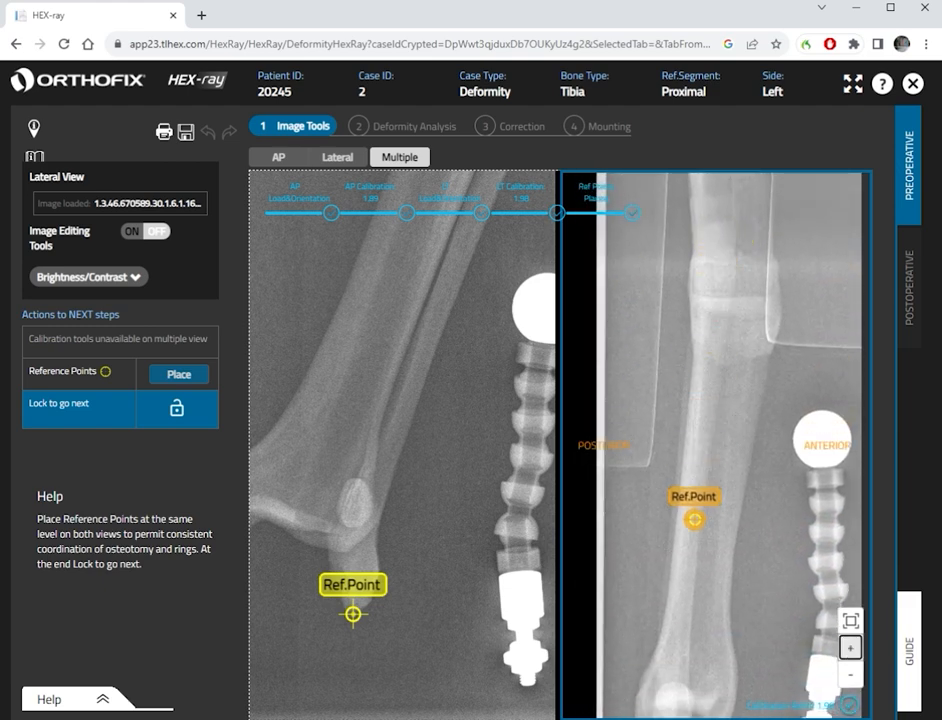
pyautogui.moveTo(730, 608); pyautogui.dragTo(757, 450)
pyautogui.moveTo(709, 362)
pyautogui.mouseDown()
pyautogui.moveTo(679, 629)
pyautogui.moveTo(662, 642)
pyautogui.mouseUp()
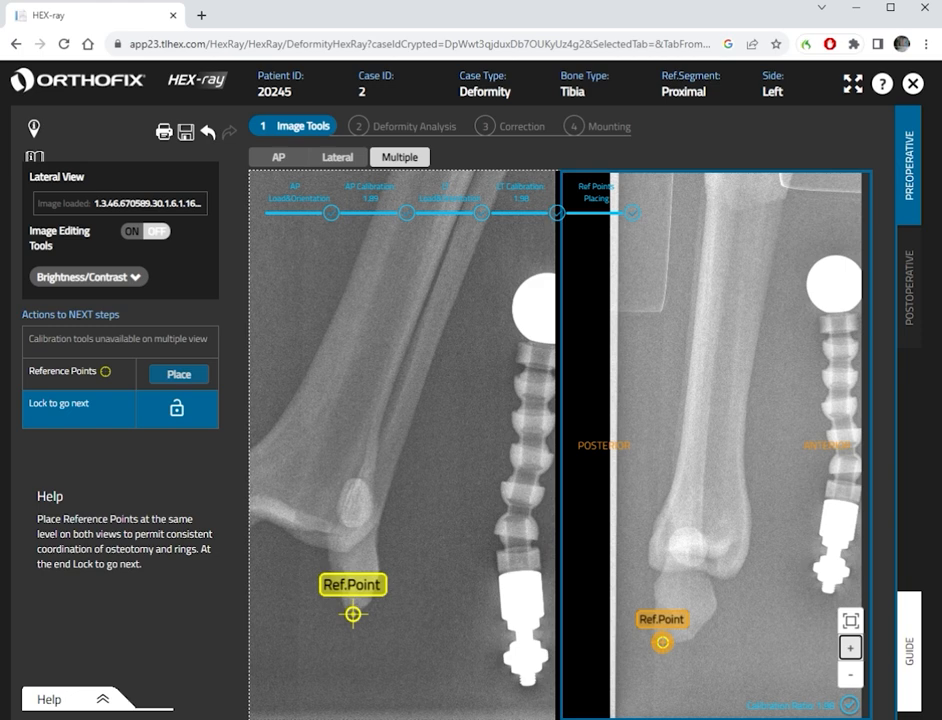
pyautogui.click(850, 647)
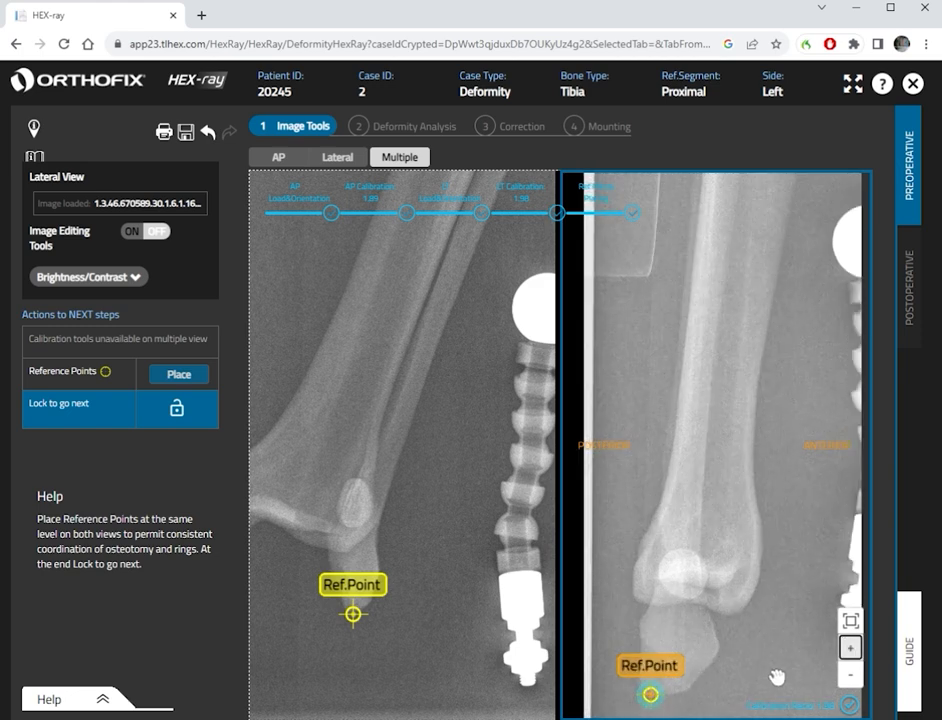
pyautogui.moveTo(777, 678); pyautogui.dragTo(797, 608)
pyautogui.moveTo(676, 641)
pyautogui.mouseDown()
pyautogui.moveTo(660, 648)
pyautogui.moveTo(704, 628)
pyautogui.moveTo(666, 624)
pyautogui.mouseUp()
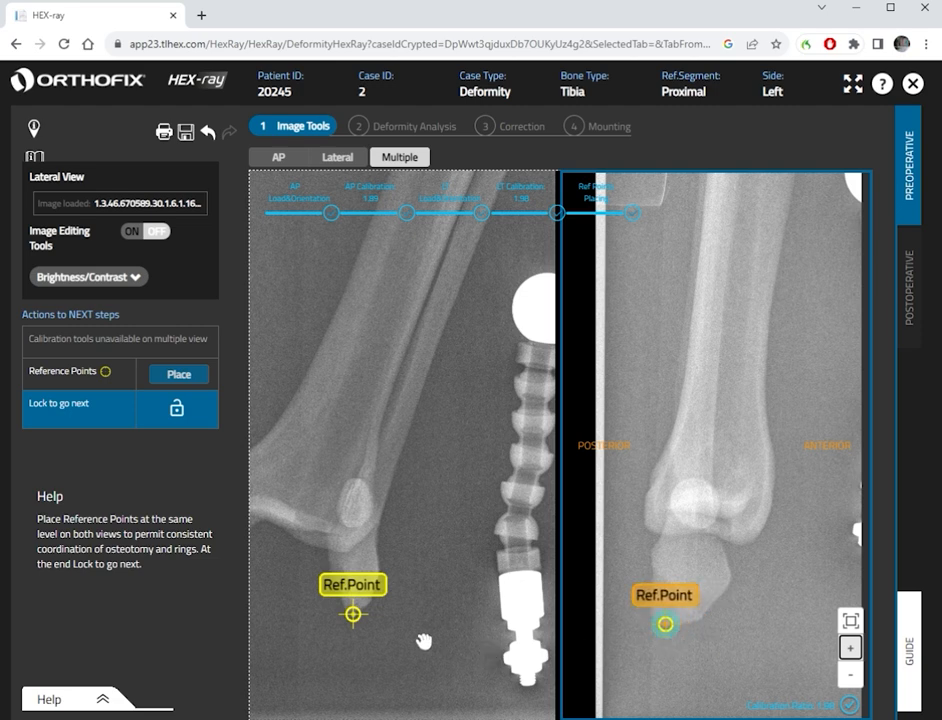
# Lock the image tools stage, proceed to Deformity Analysis and open its AP view.
pyautogui.click(177, 410)
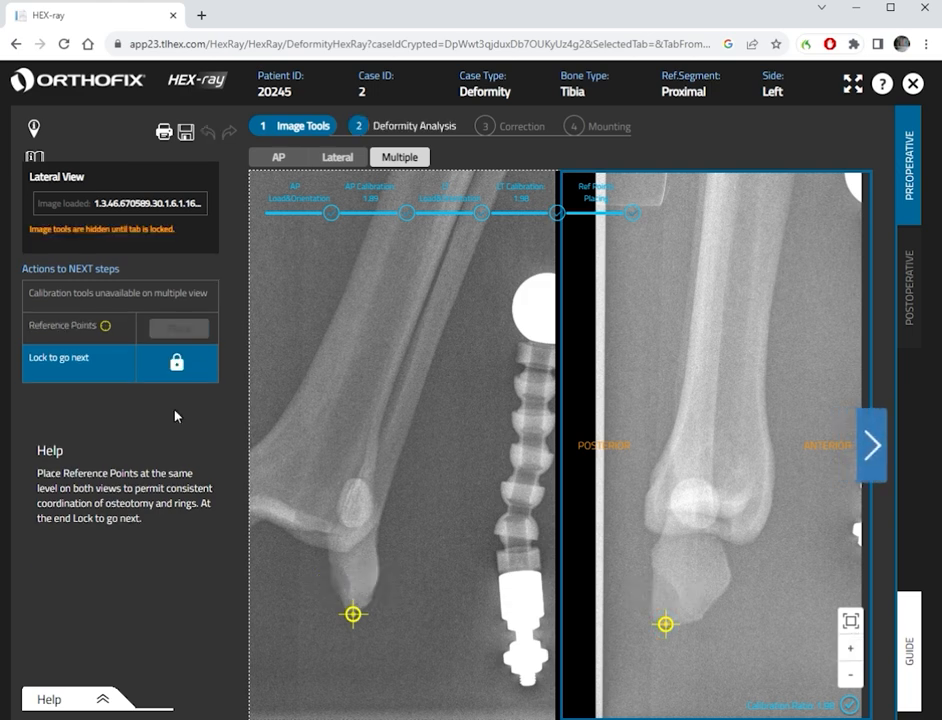
pyautogui.click(884, 453)
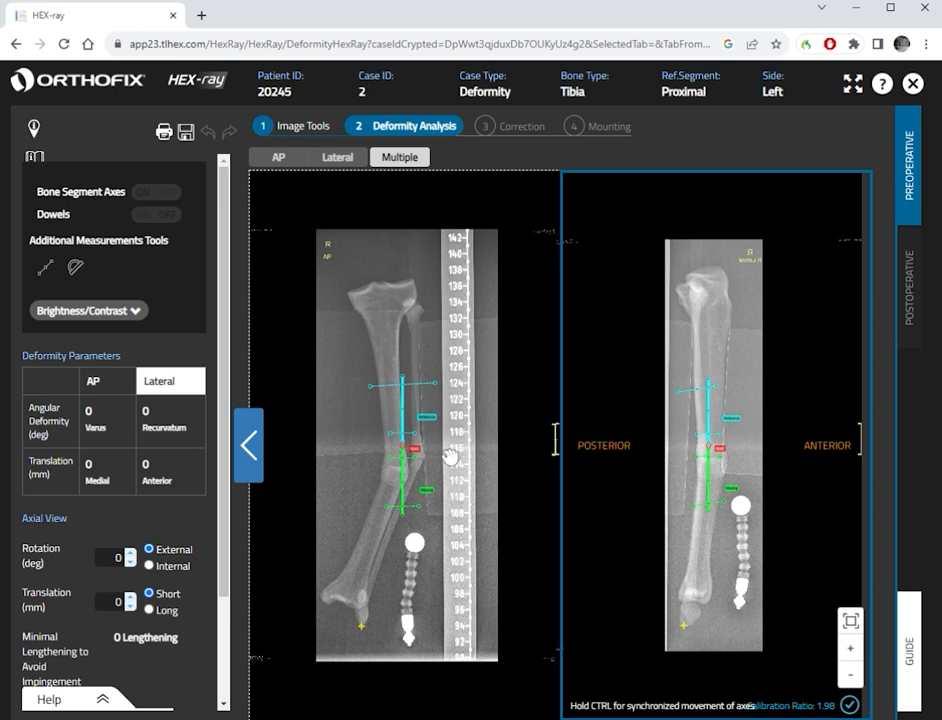
pyautogui.click(281, 158)
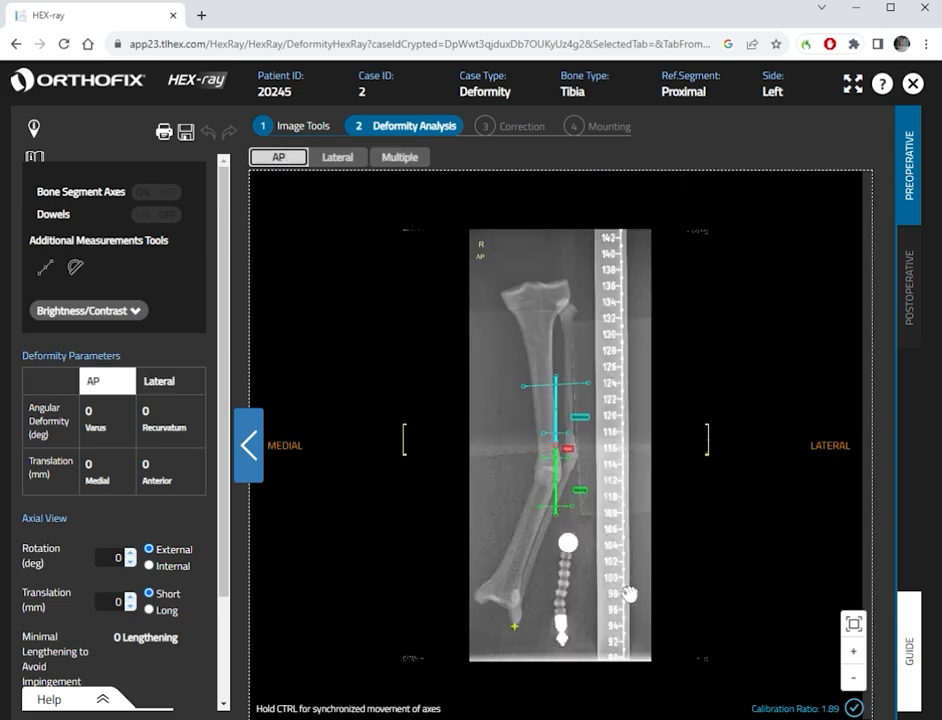
# Move the blue reference axis onto the proximal tibial shaft in the AP view and tilt it along the shaft's midline.
pyautogui.press('ctrl')
pyautogui.scroll(3, 762, 589)
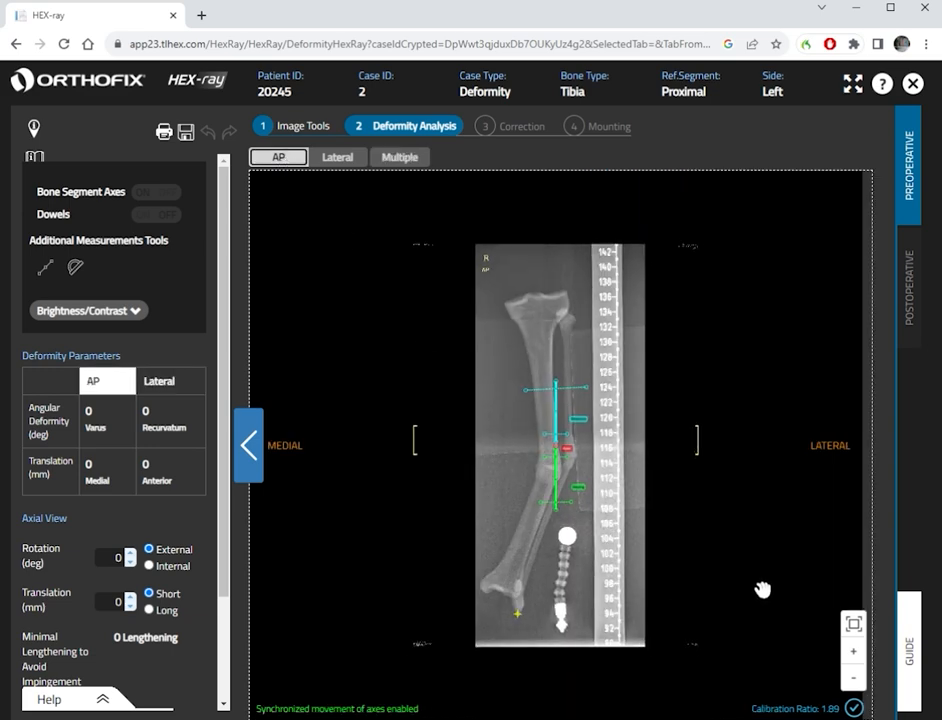
pyautogui.scroll(1, 762, 589)
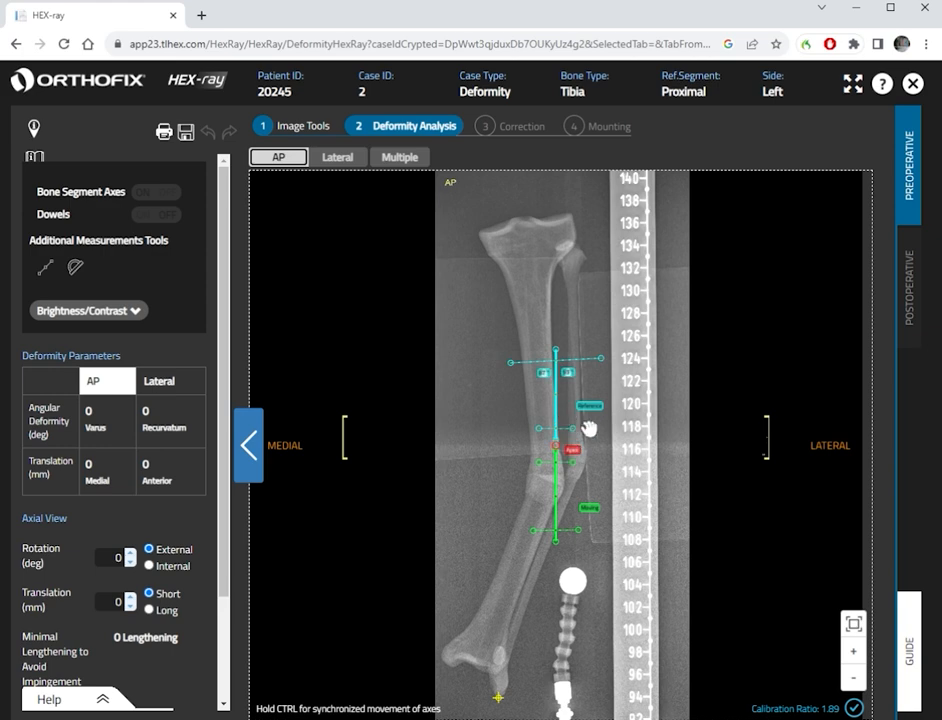
pyautogui.press('ctrl')
pyautogui.scroll(1, 720, 538)
pyautogui.scroll(3, 720, 538)
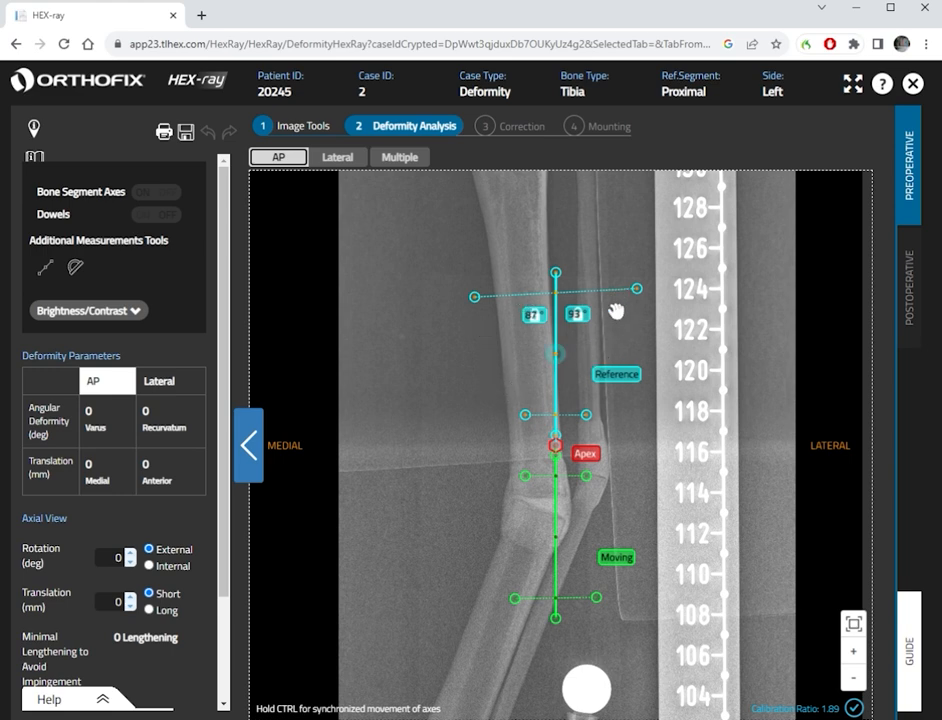
pyautogui.moveTo(557, 354); pyautogui.dragTo(518, 317)
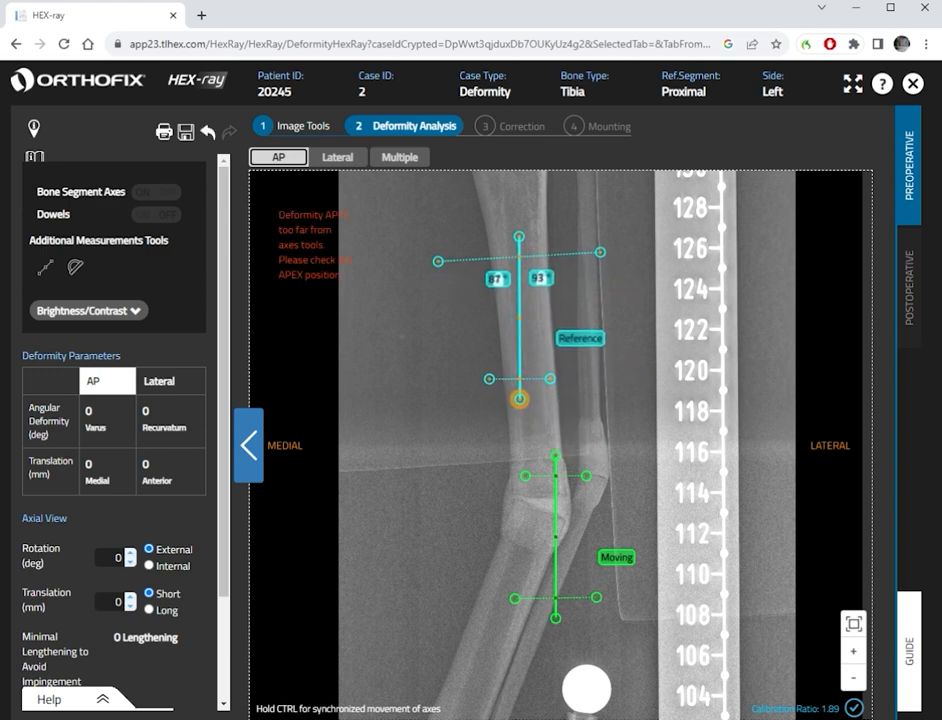
pyautogui.moveTo(518, 399); pyautogui.dragTo(533, 415)
pyautogui.moveTo(520, 238); pyautogui.dragTo(517, 237)
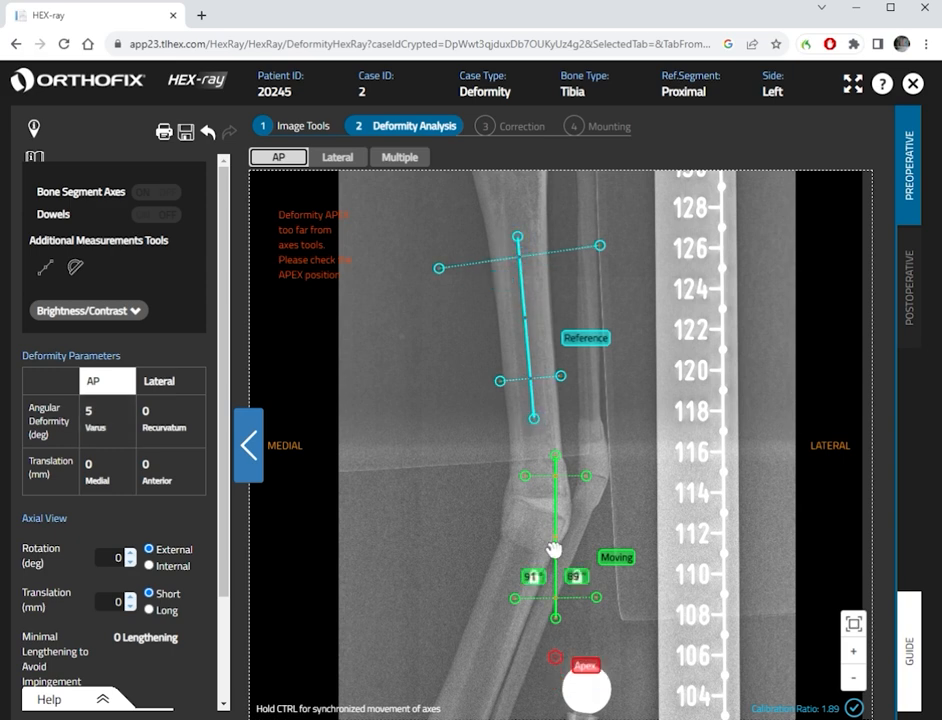
# Move the green moving axis onto the distal tibial segment in the AP view and tilt it along the segment's midline.
pyautogui.moveTo(557, 543); pyautogui.dragTo(509, 570)
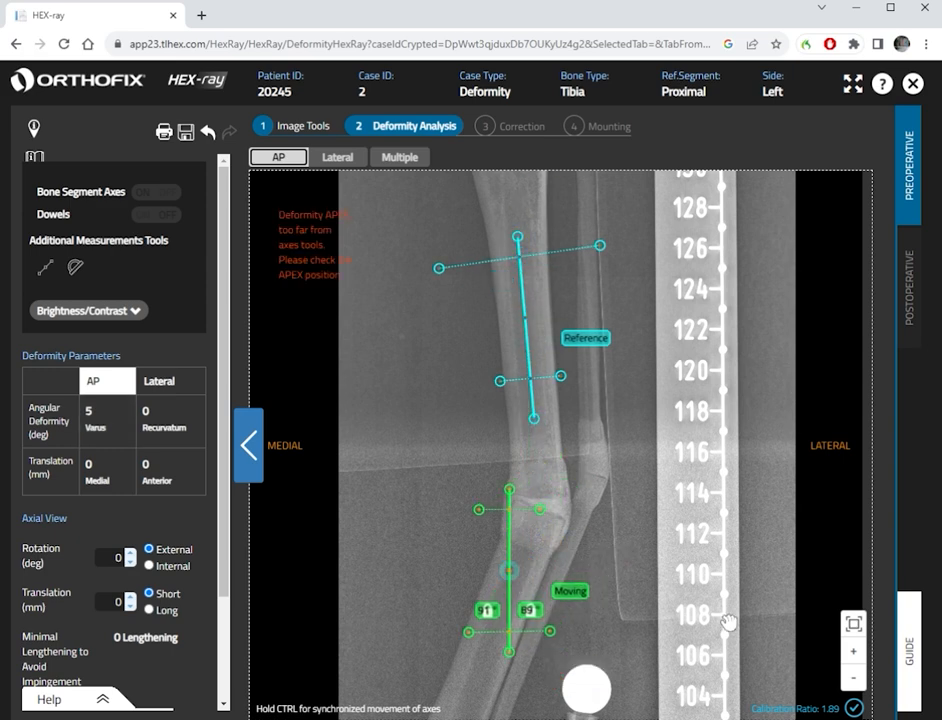
pyautogui.press('ctrl')
pyautogui.scroll(-3, 729, 622)
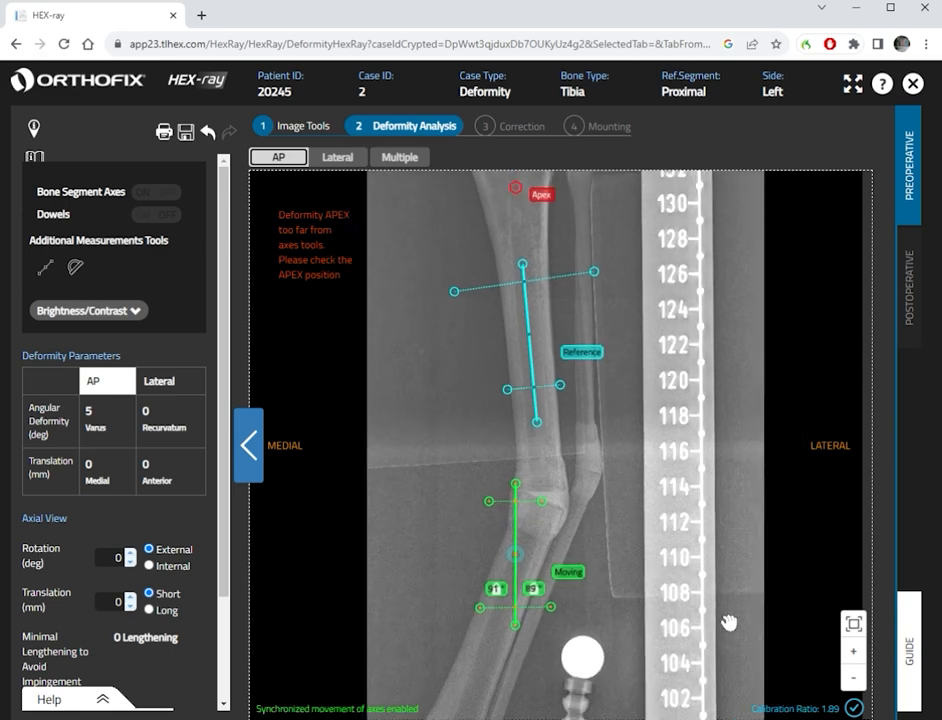
pyautogui.scroll(-1, 729, 622)
pyautogui.moveTo(535, 560)
pyautogui.mouseDown()
pyautogui.moveTo(505, 568)
pyautogui.moveTo(480, 599)
pyautogui.moveTo(503, 568)
pyautogui.moveTo(507, 540)
pyautogui.moveTo(527, 542)
pyautogui.mouseUp()
pyautogui.moveTo(505, 680); pyautogui.dragTo(488, 688)
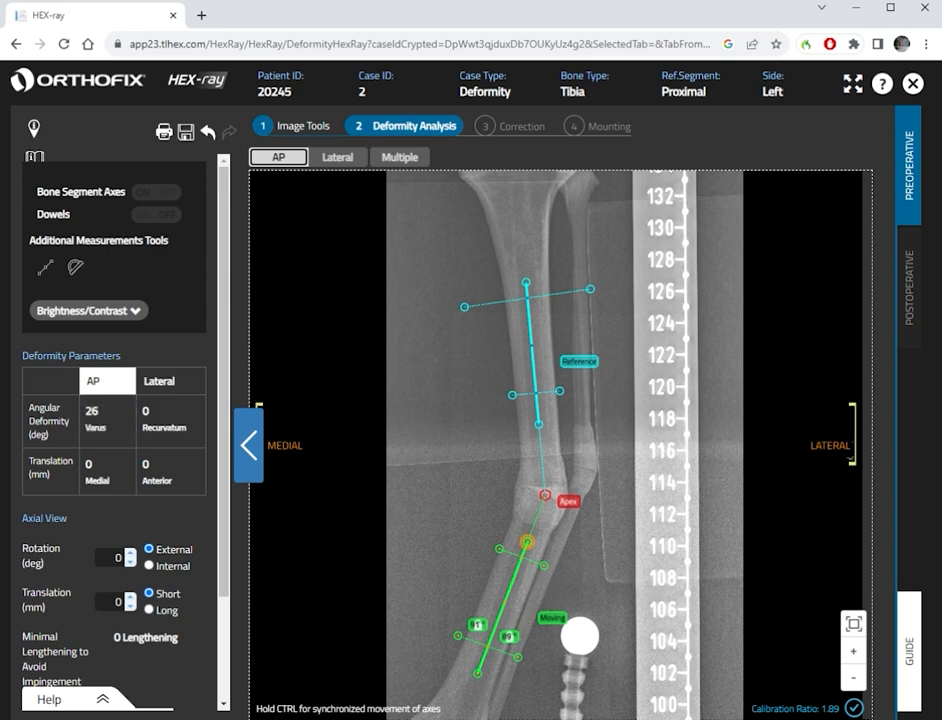
pyautogui.moveTo(527, 542); pyautogui.dragTo(526, 541)
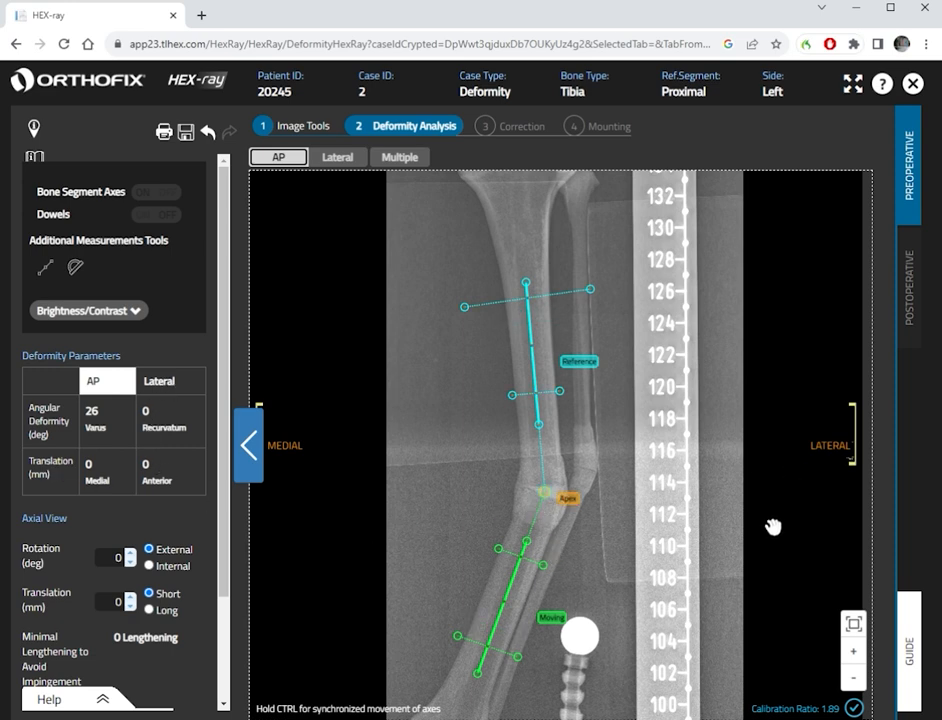
# Shift the AP reference axis to the knee joint and the moving axis to the ankle joint, and fine-tune both tilts along the bone segments.
pyautogui.click(853, 677)
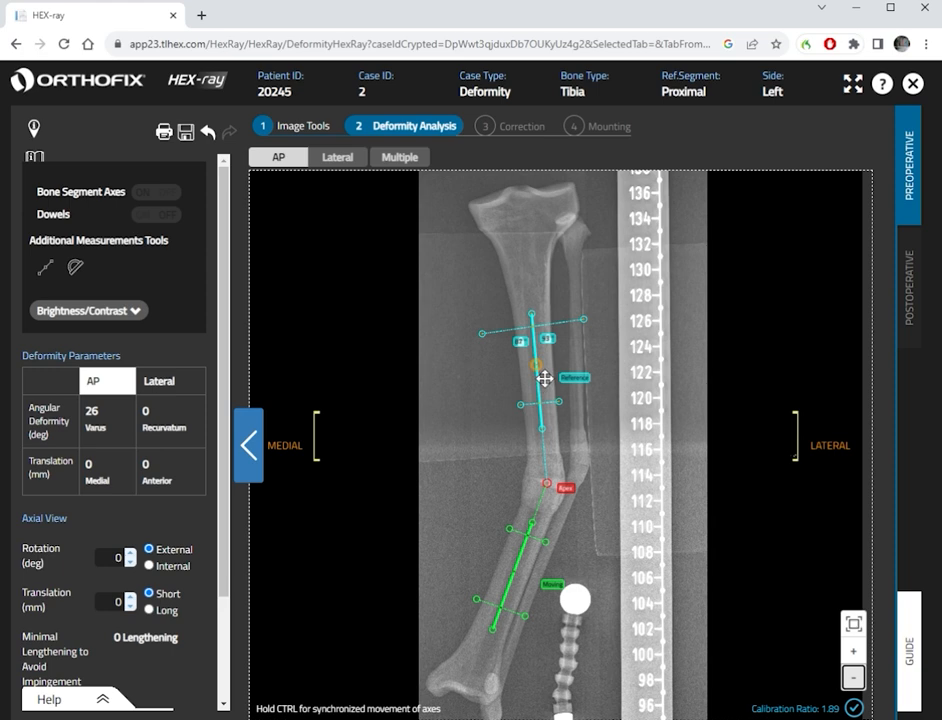
pyautogui.moveTo(546, 377); pyautogui.dragTo(522, 233)
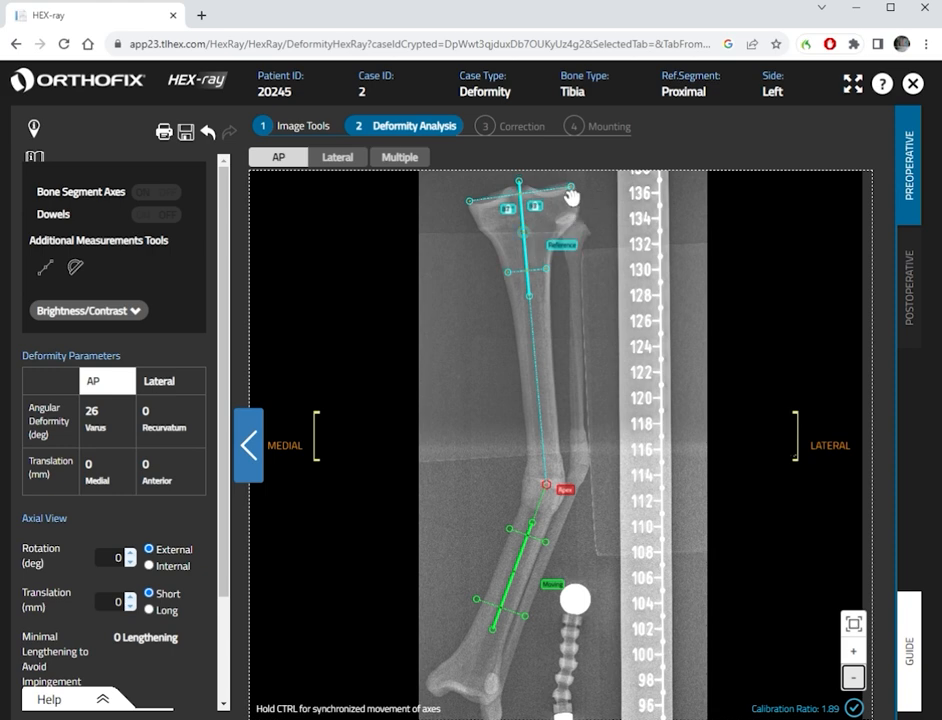
pyautogui.moveTo(527, 587); pyautogui.dragTo(479, 657)
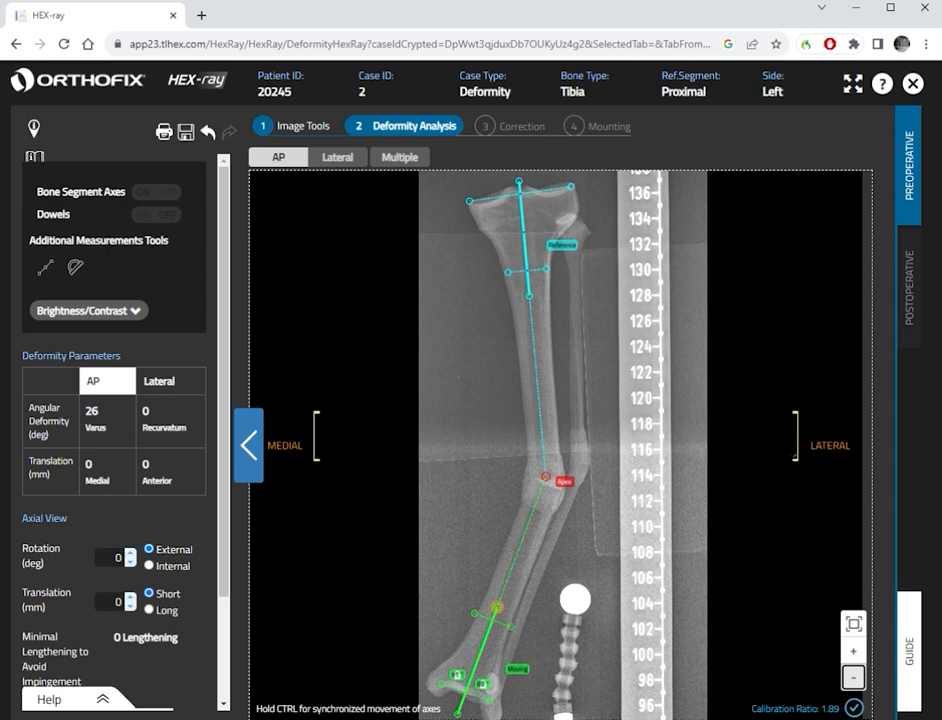
pyautogui.moveTo(497, 607); pyautogui.dragTo(503, 610)
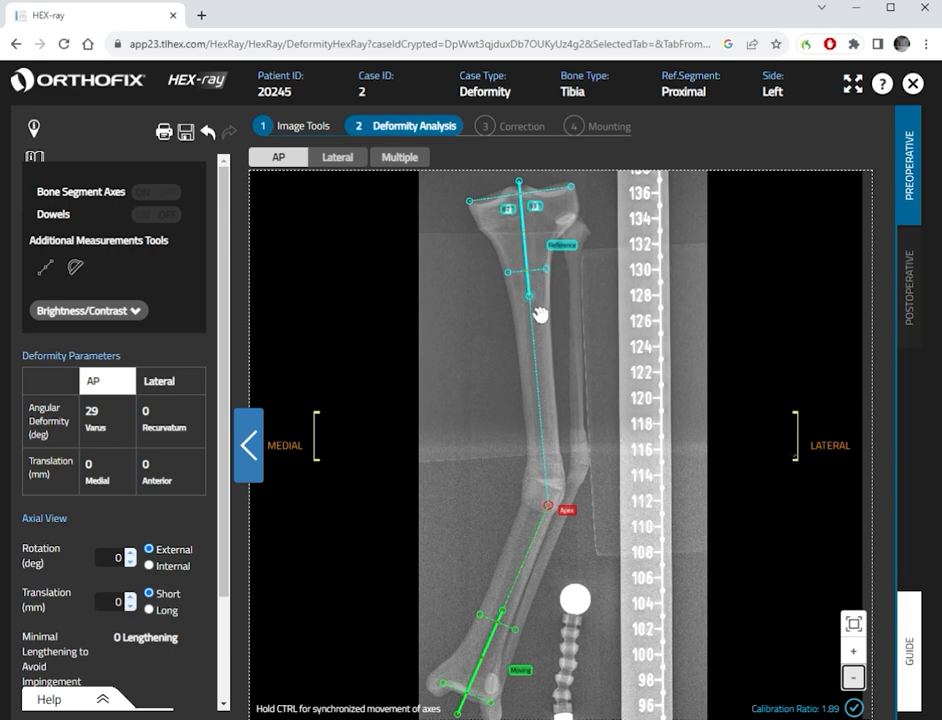
pyautogui.moveTo(530, 296); pyautogui.dragTo(534, 297)
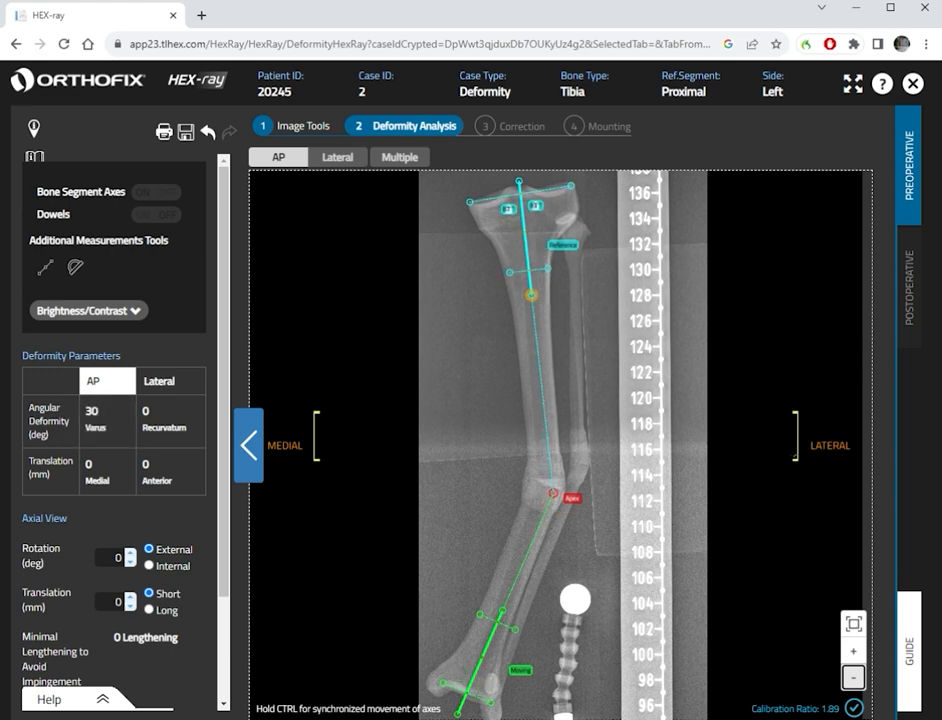
pyautogui.moveTo(533, 296); pyautogui.dragTo(532, 297)
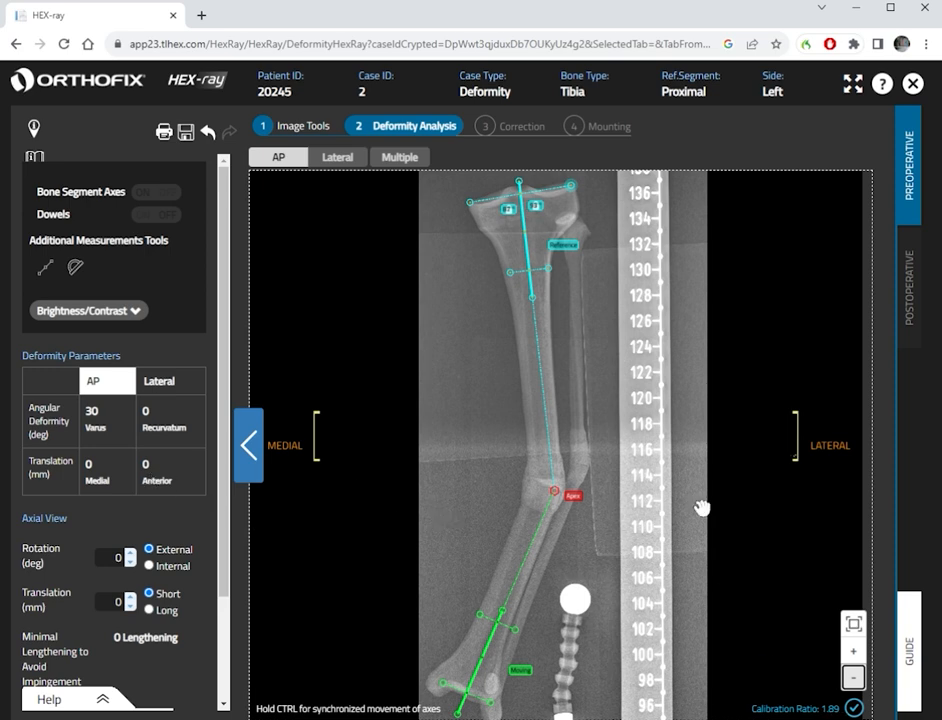
# Open the Lateral view and move the blue reference axis up onto the proximal tibial shaft.
pyautogui.click(342, 160)
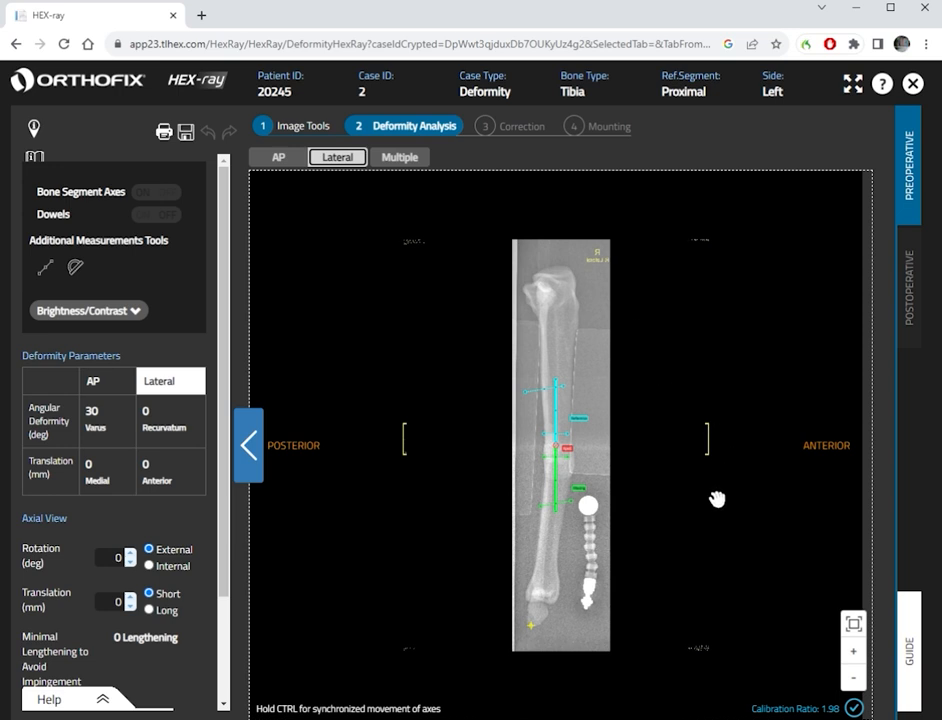
pyautogui.press('ctrl')
pyautogui.scroll(2, 717, 499)
pyautogui.scroll(2, 717, 499)
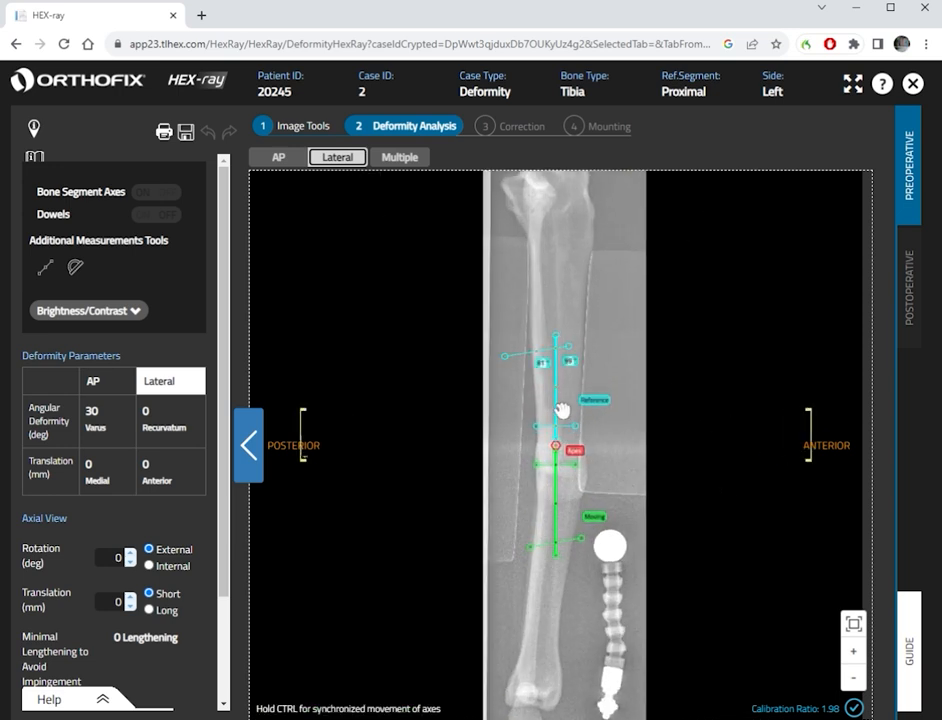
pyautogui.scroll(2, 738, 457)
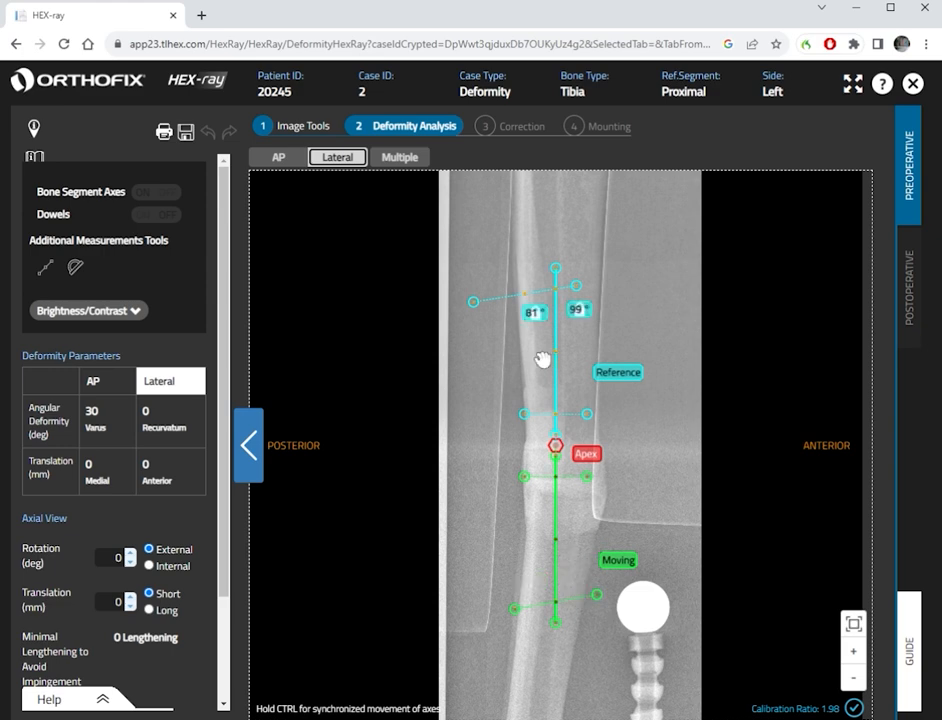
pyautogui.scroll(-5, 727, 405)
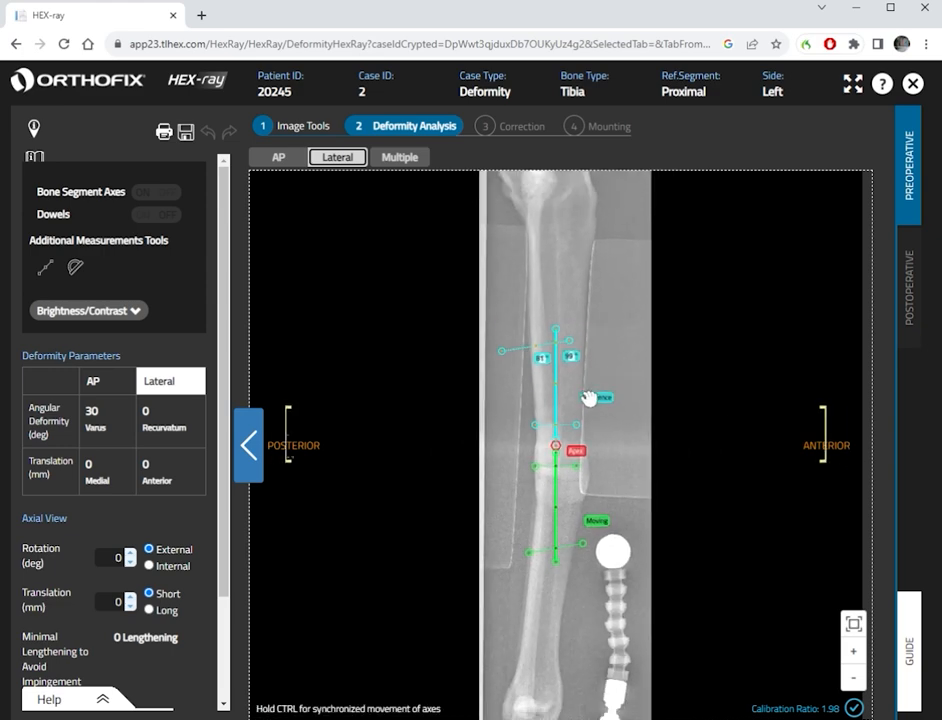
pyautogui.moveTo(559, 383); pyautogui.dragTo(559, 325)
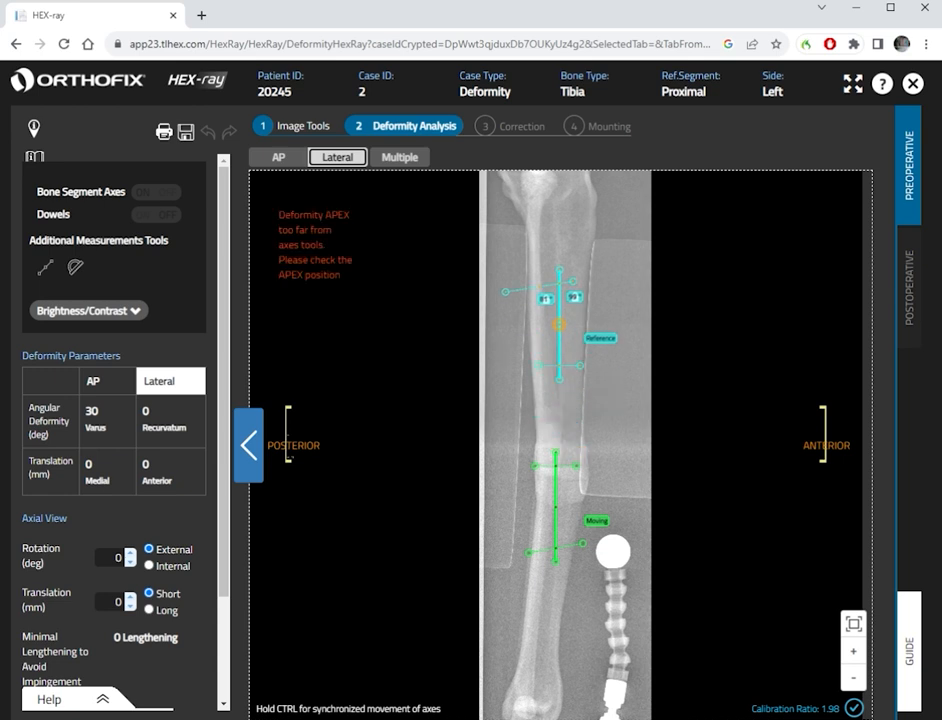
# Move the green moving axis onto the distal tibial shaft in the Lateral view and tilt both axes along their segments' midlines.
pyautogui.moveTo(557, 494)
pyautogui.mouseDown()
pyautogui.moveTo(563, 521)
pyautogui.moveTo(545, 546)
pyautogui.moveTo(539, 603)
pyautogui.mouseUp()
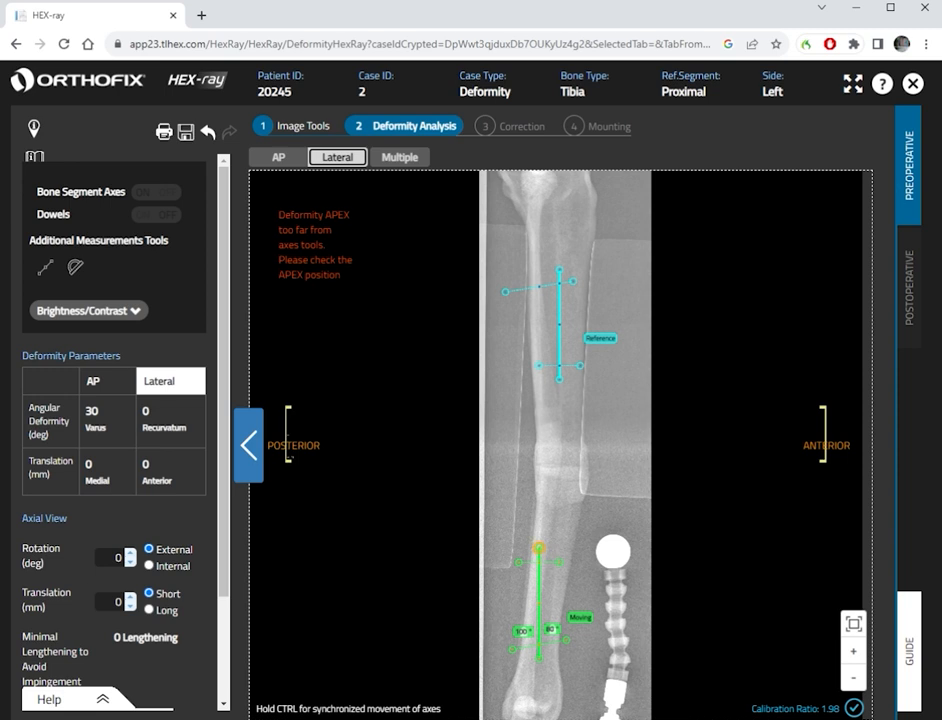
pyautogui.moveTo(538, 548); pyautogui.dragTo(558, 536)
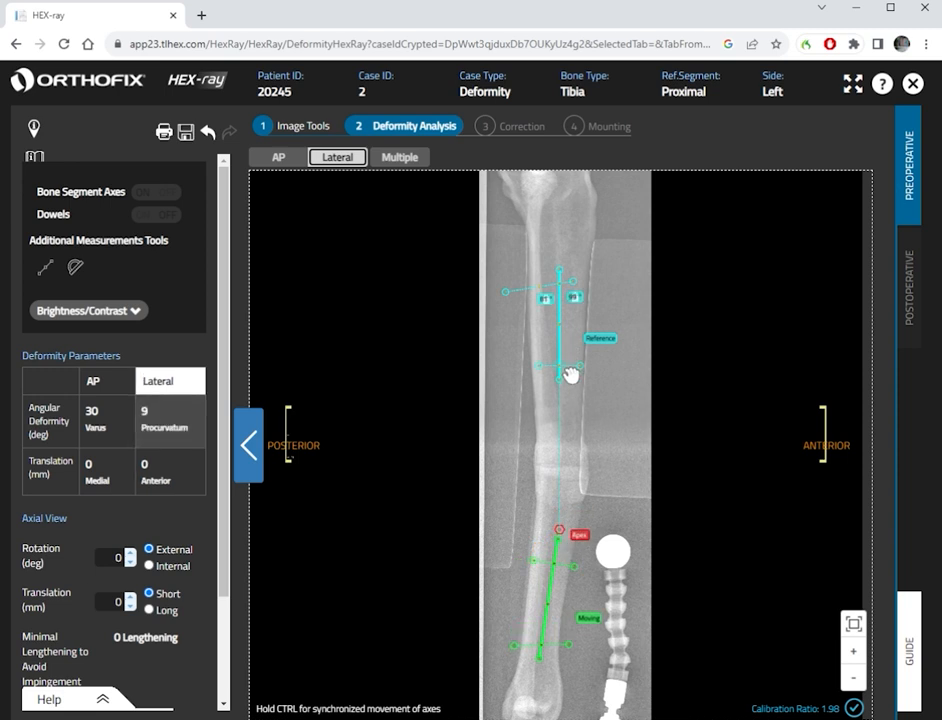
pyautogui.moveTo(568, 387); pyautogui.dragTo(564, 380)
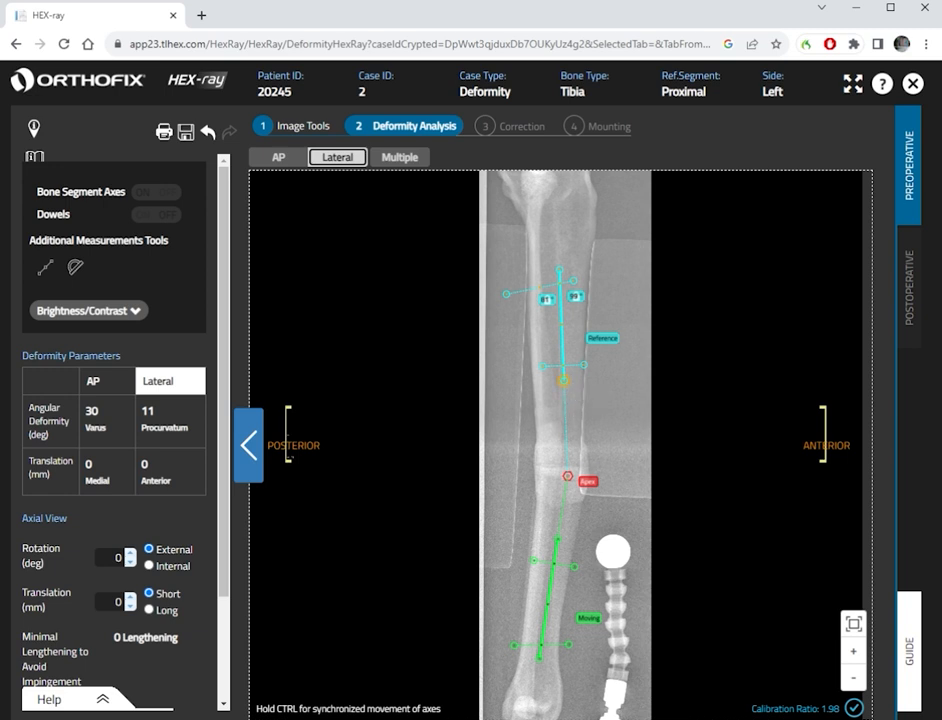
pyautogui.moveTo(563, 380); pyautogui.dragTo(562, 378)
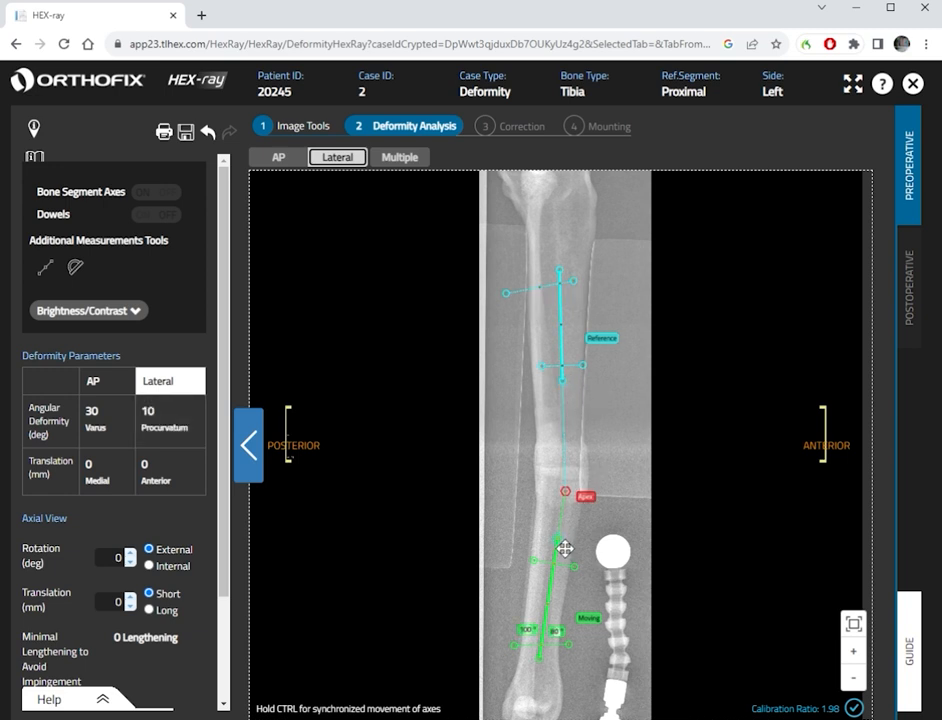
pyautogui.moveTo(565, 549); pyautogui.dragTo(552, 538)
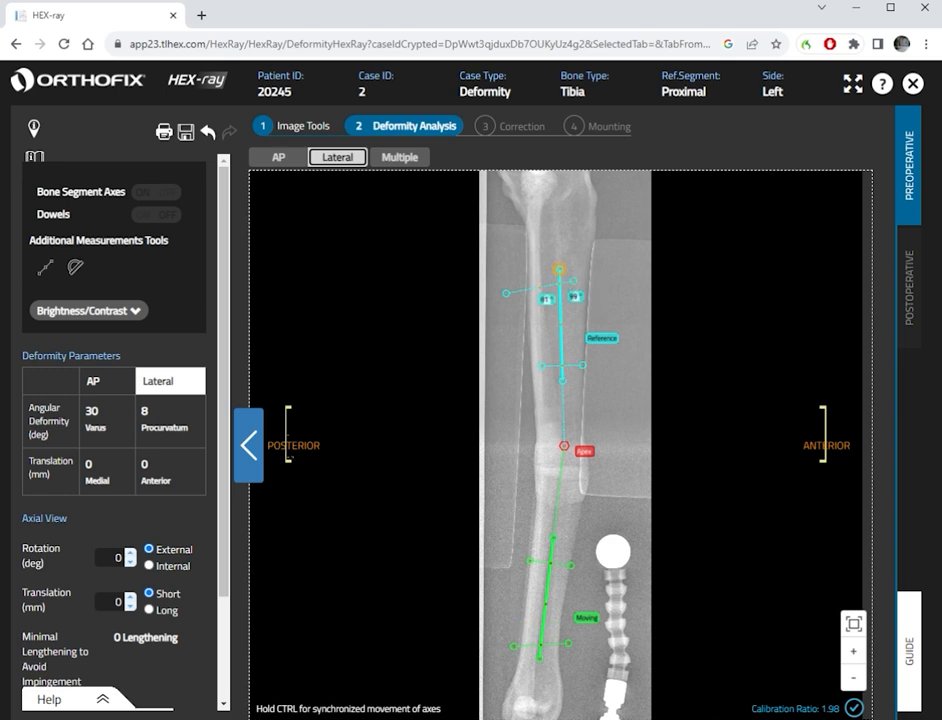
pyautogui.moveTo(559, 268); pyautogui.dragTo(560, 265)
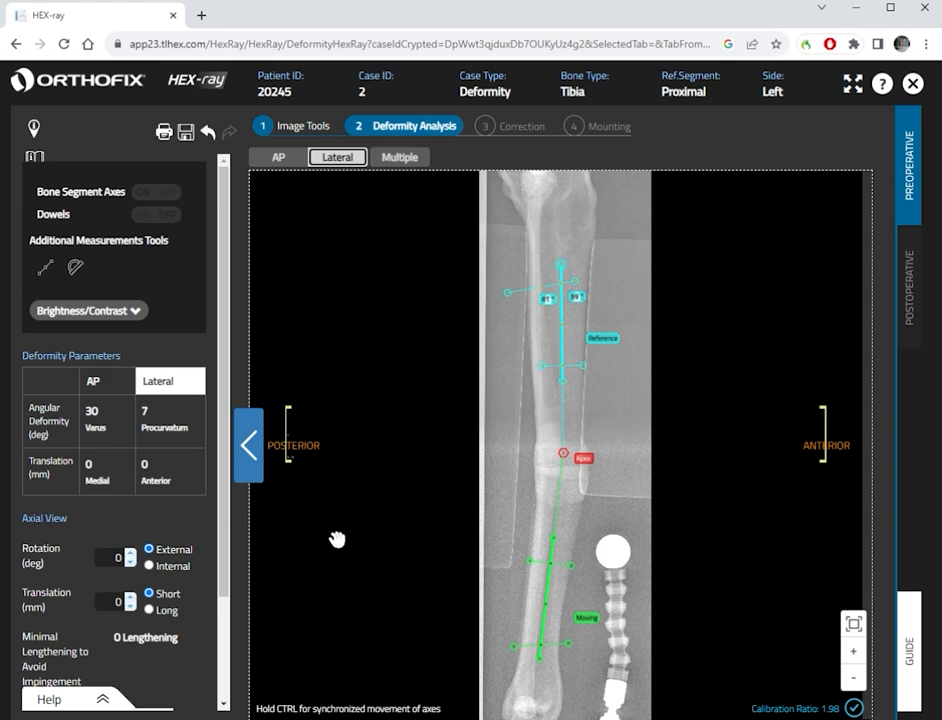
# Show the AP and Lateral views together and lock the deformity analysis.
pyautogui.click(400, 160)
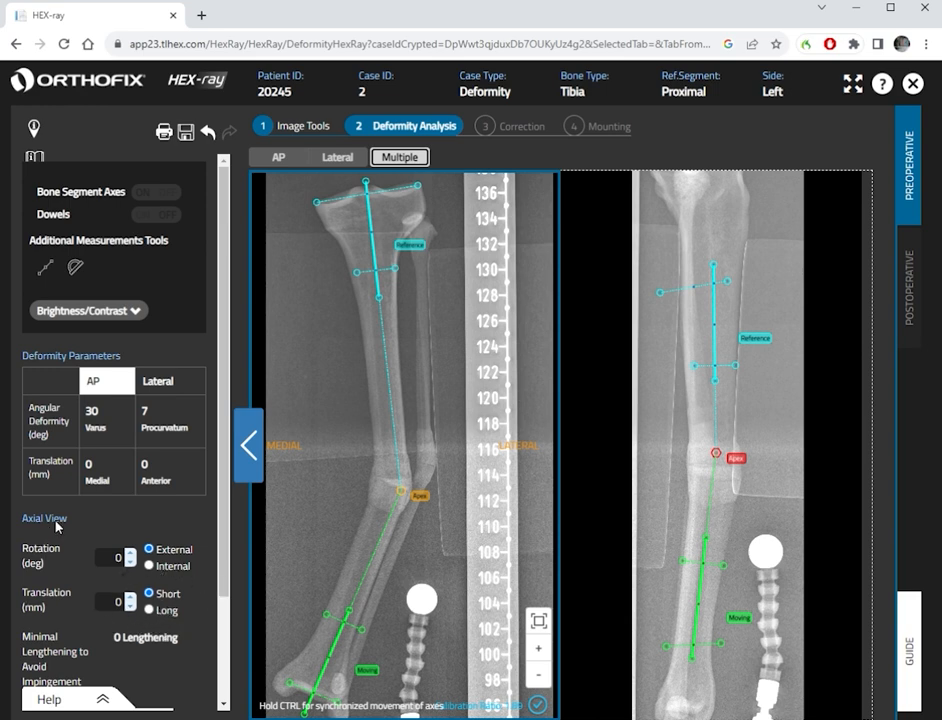
pyautogui.scroll(-2, 57, 527)
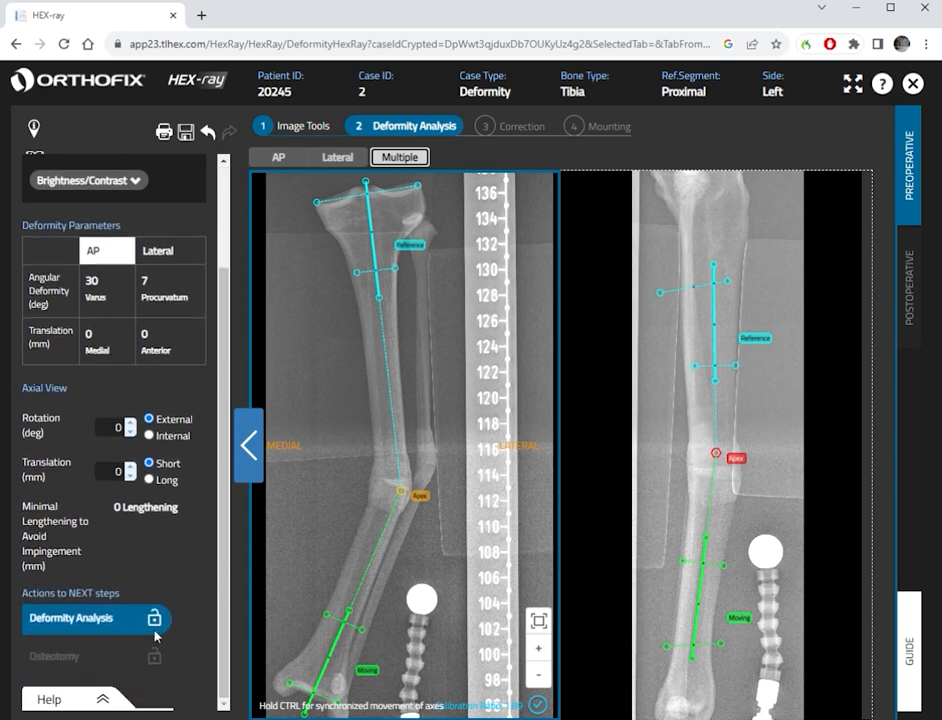
pyautogui.click(156, 620)
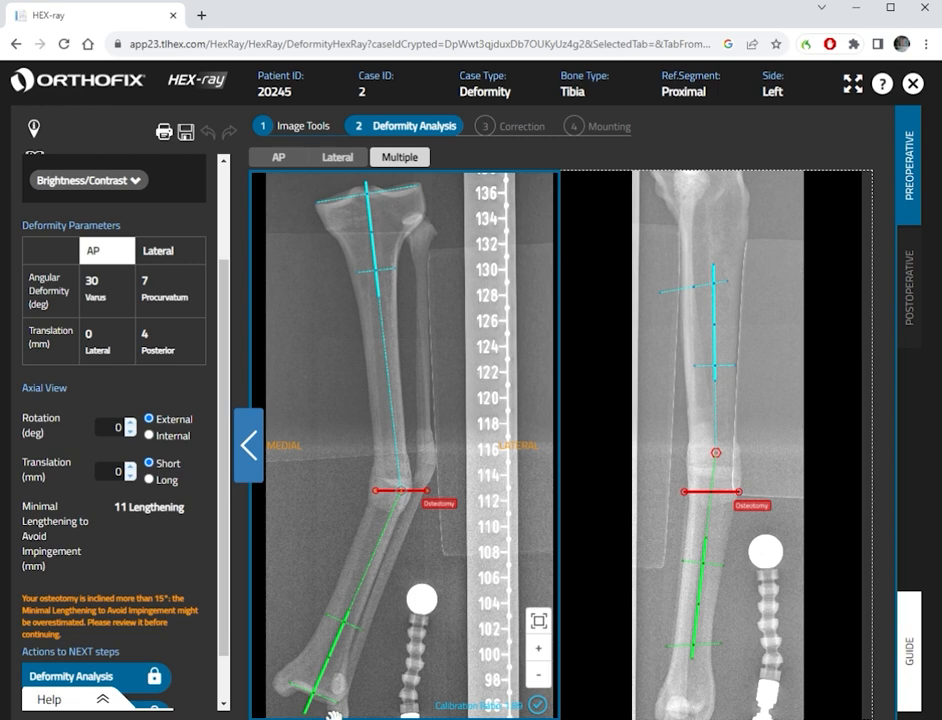
# Measure the distance from the osteotomy line to the distal reference point in the lateral image with a measurement line.
pyautogui.scroll(-3, 445, 655)
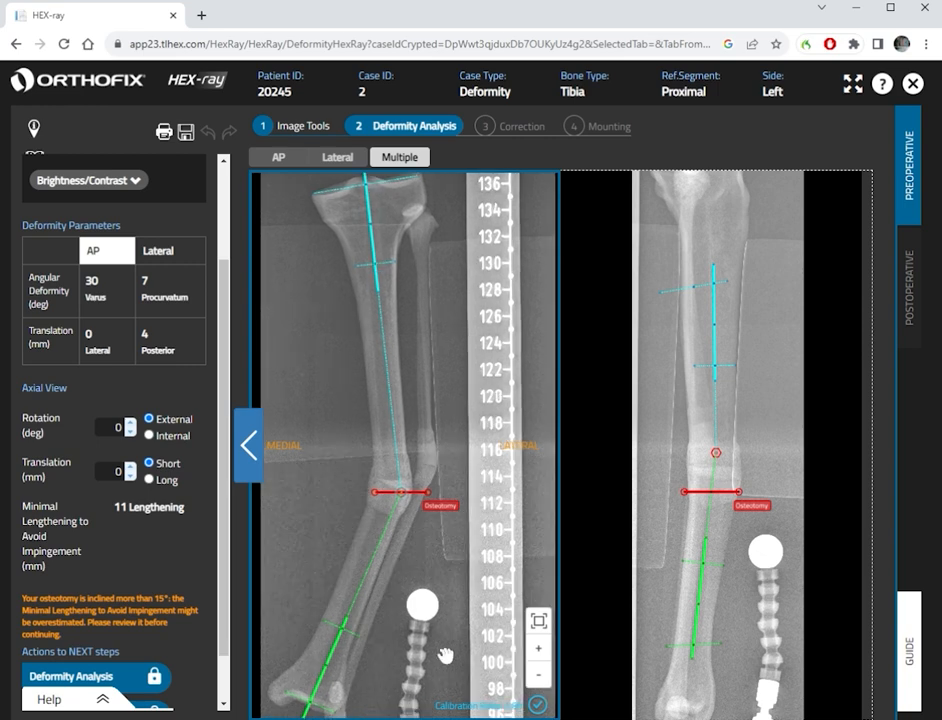
pyautogui.scroll(-1, 671, 655)
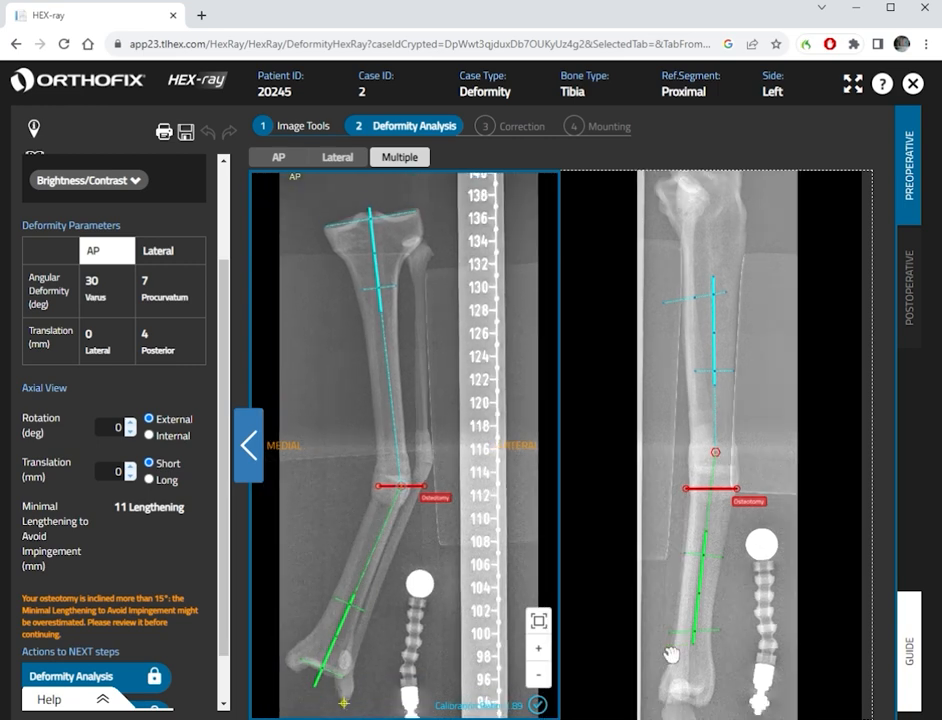
pyautogui.scroll(-3, 671, 655)
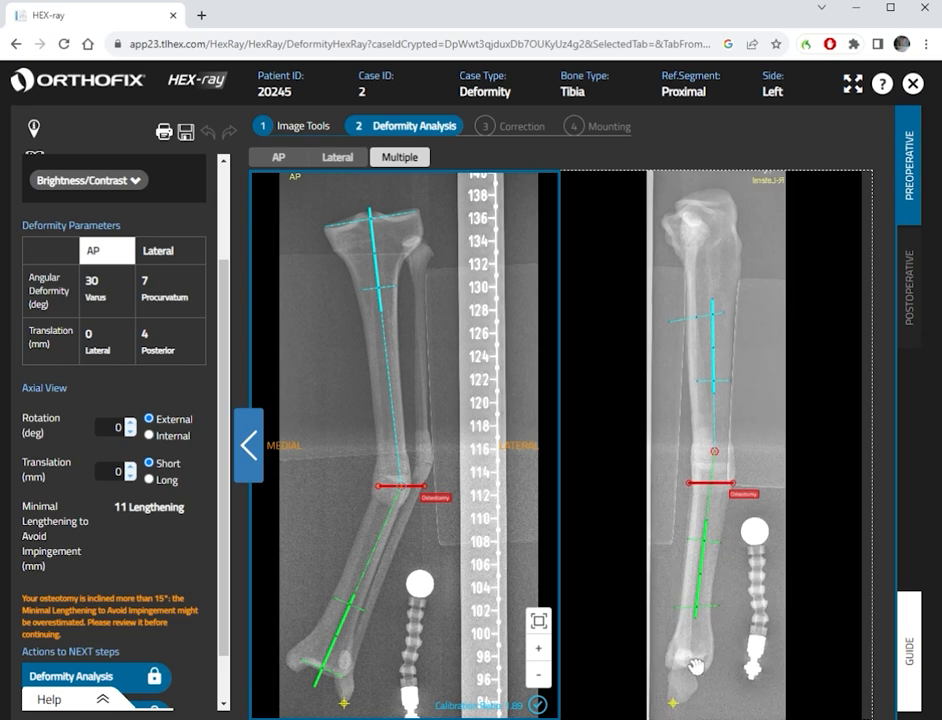
pyautogui.click(699, 627)
pyautogui.scroll(-1, 699, 627)
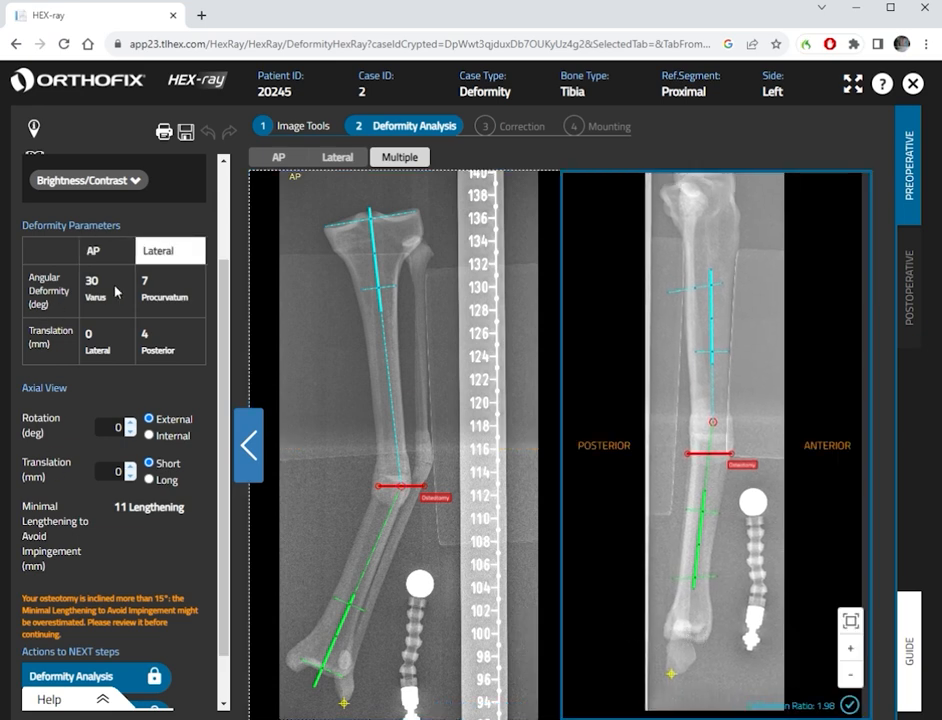
pyautogui.scroll(3, 115, 292)
pyautogui.click(45, 272)
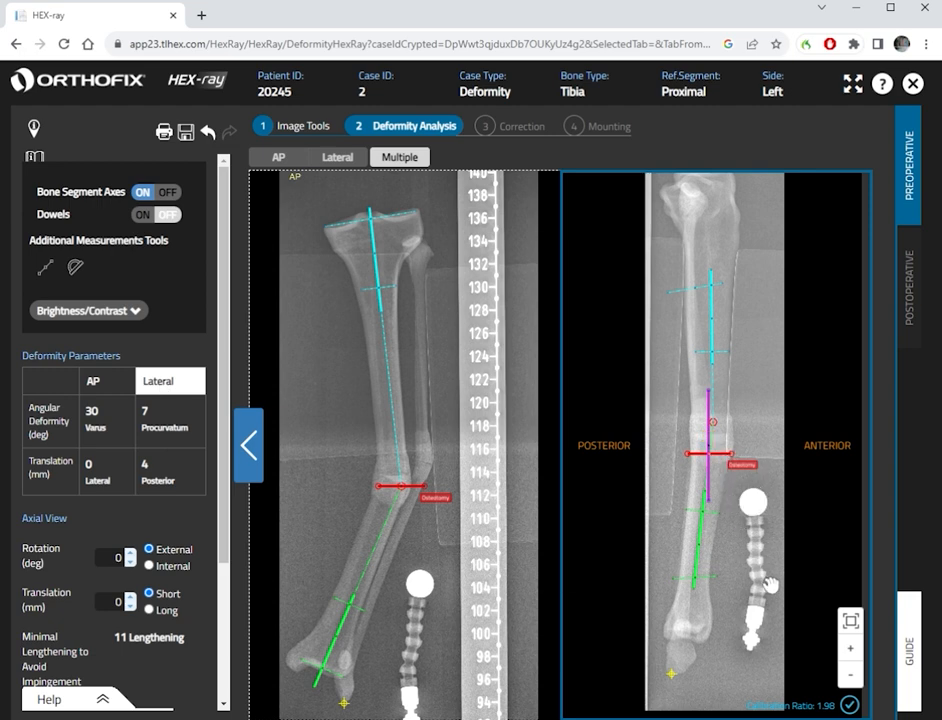
pyautogui.scroll(1, 778, 628)
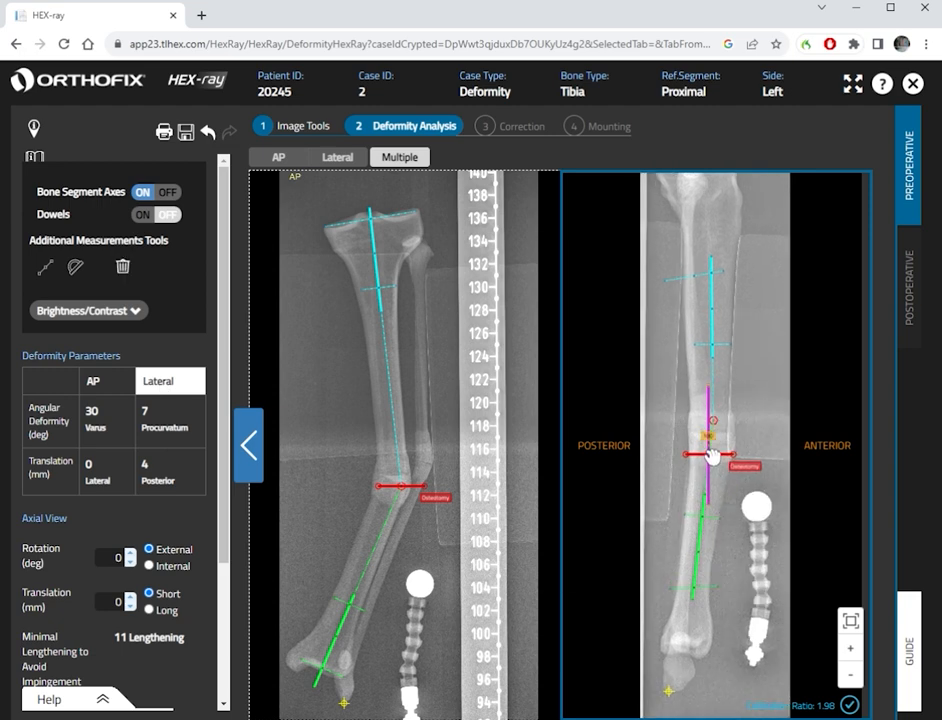
pyautogui.moveTo(714, 456)
pyautogui.mouseDown()
pyautogui.moveTo(700, 459)
pyautogui.moveTo(669, 537)
pyautogui.moveTo(670, 630)
pyautogui.moveTo(706, 455)
pyautogui.mouseUp()
pyautogui.scroll(3, 708, 456)
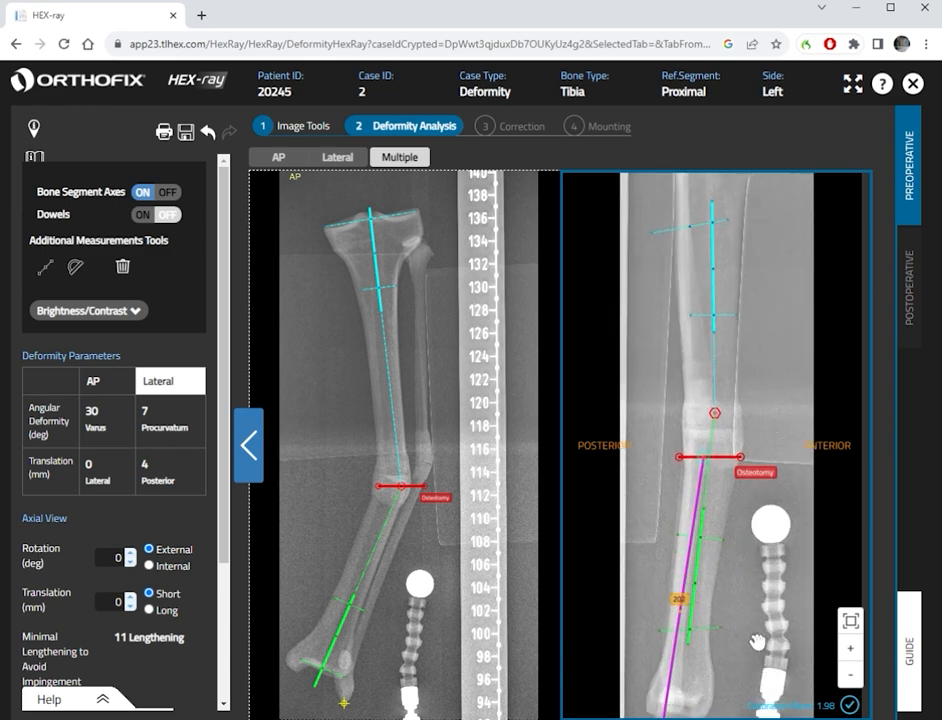
# Measure the distance from the osteotomy at the apex to the distal reference point in the AP image.
pyautogui.click(329, 356)
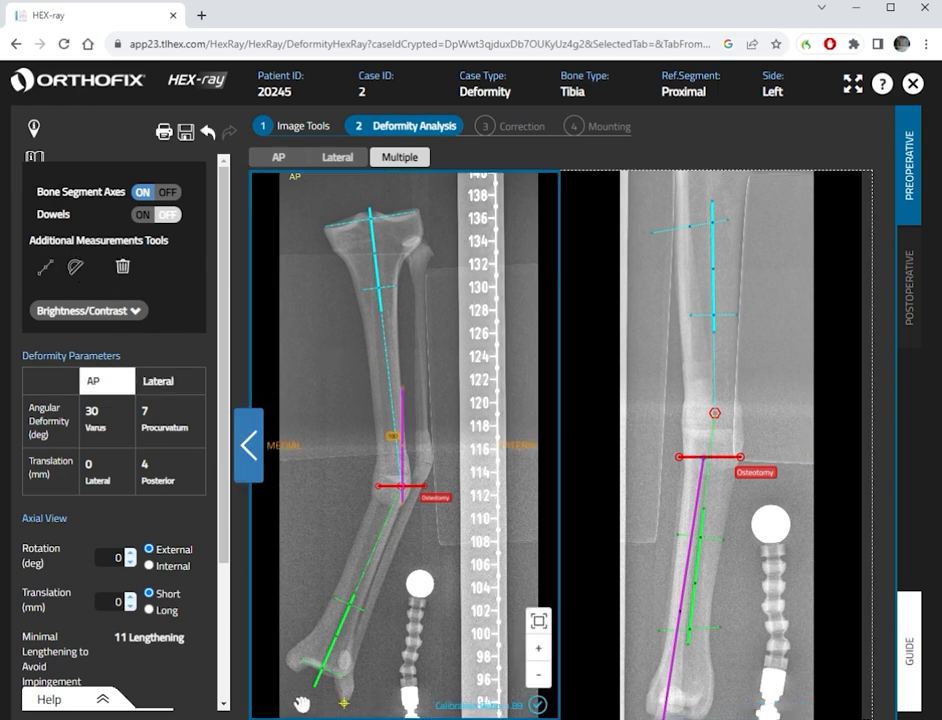
pyautogui.moveTo(393, 436)
pyautogui.mouseDown()
pyautogui.moveTo(391, 489)
pyautogui.moveTo(349, 574)
pyautogui.moveTo(344, 650)
pyautogui.mouseUp()
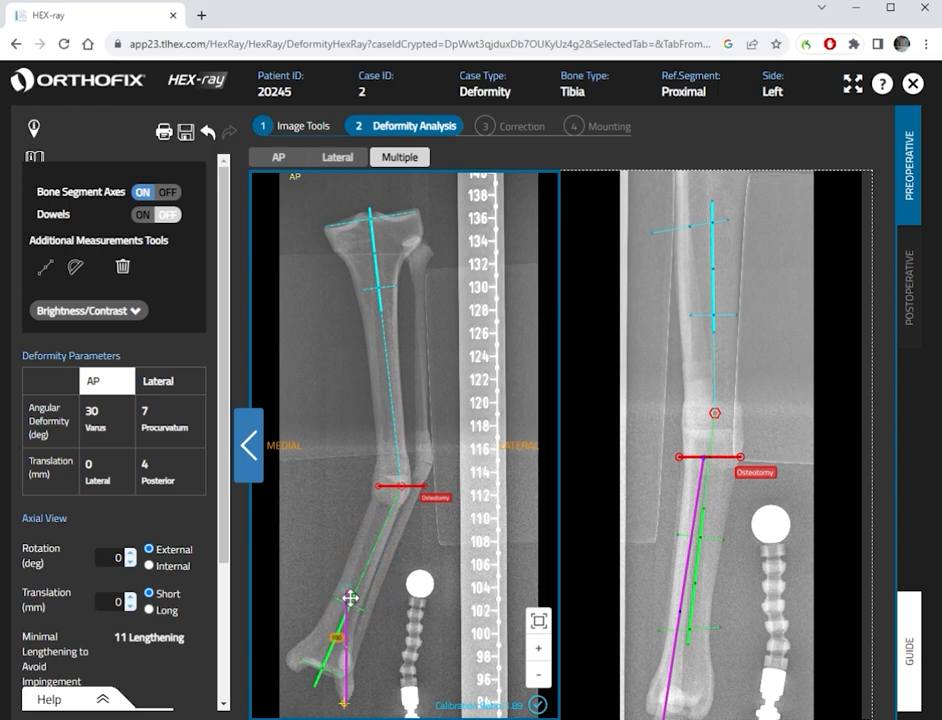
pyautogui.moveTo(346, 593)
pyautogui.mouseDown()
pyautogui.moveTo(418, 486)
pyautogui.moveTo(400, 487)
pyautogui.mouseUp()
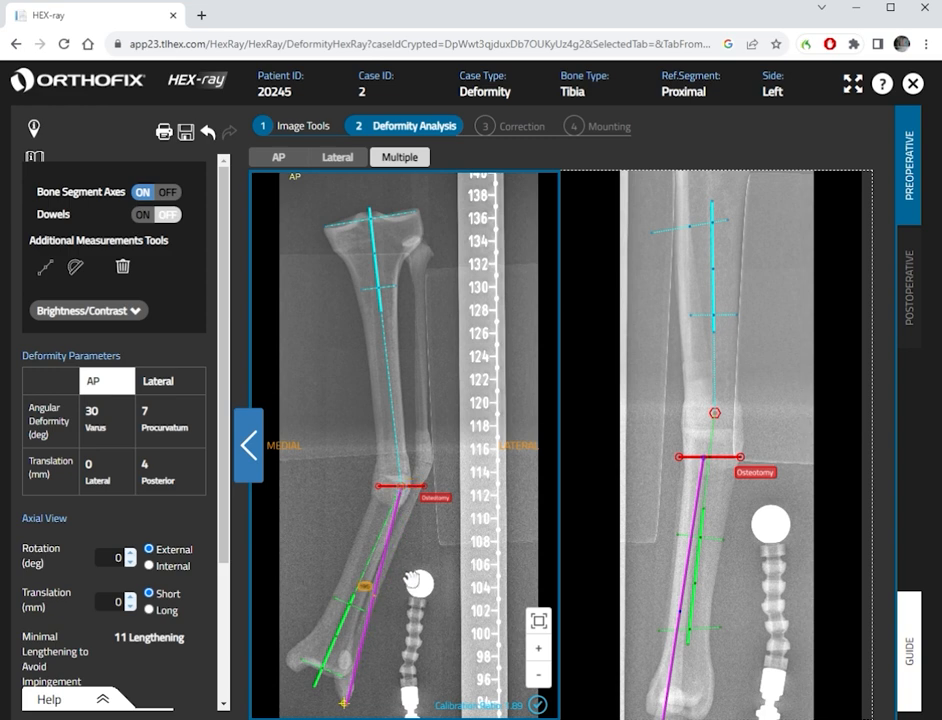
# Delete the measurement lines from the AP and lateral images.
pyautogui.scroll(5, 426, 623)
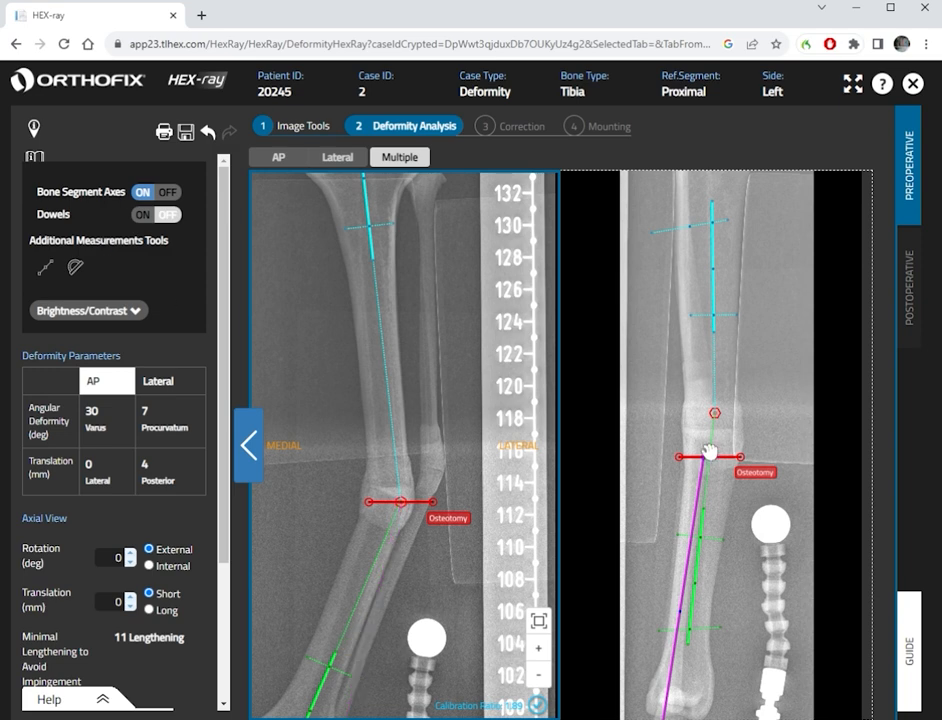
pyautogui.click(700, 540)
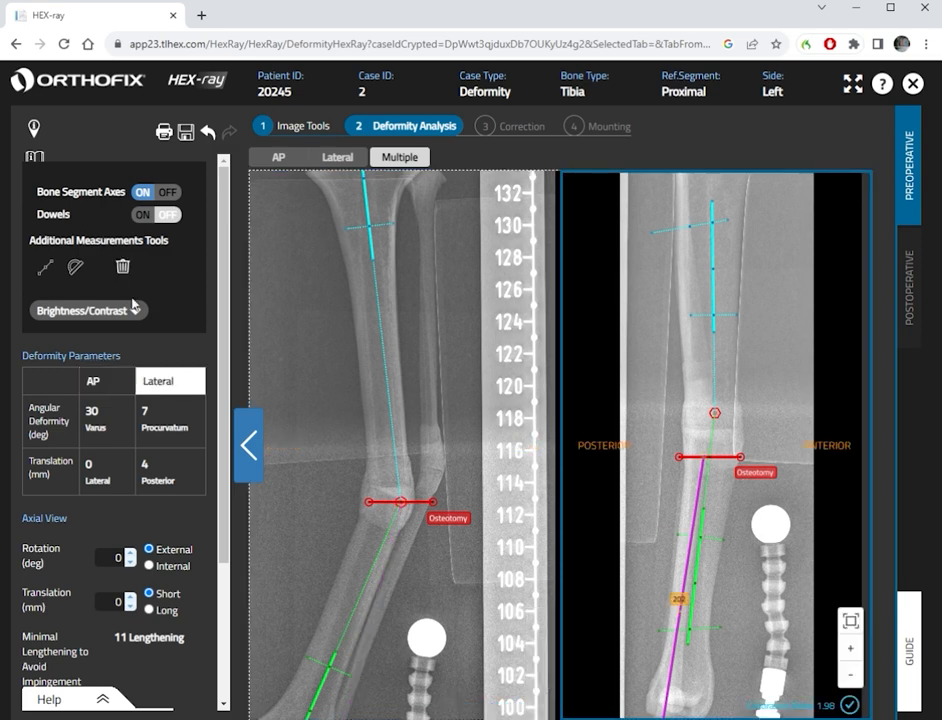
pyautogui.click(124, 268)
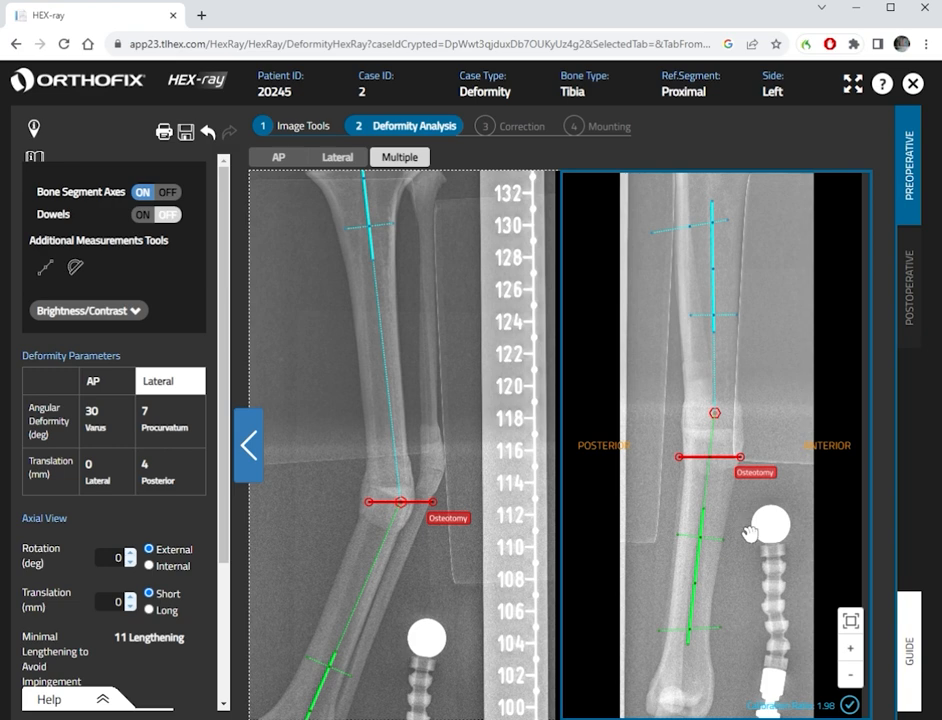
# Adjust the osteotomy line in the AP image, tilting it at the apex and fitting its ends to the tibia's width.
pyautogui.scroll(-2, 750, 534)
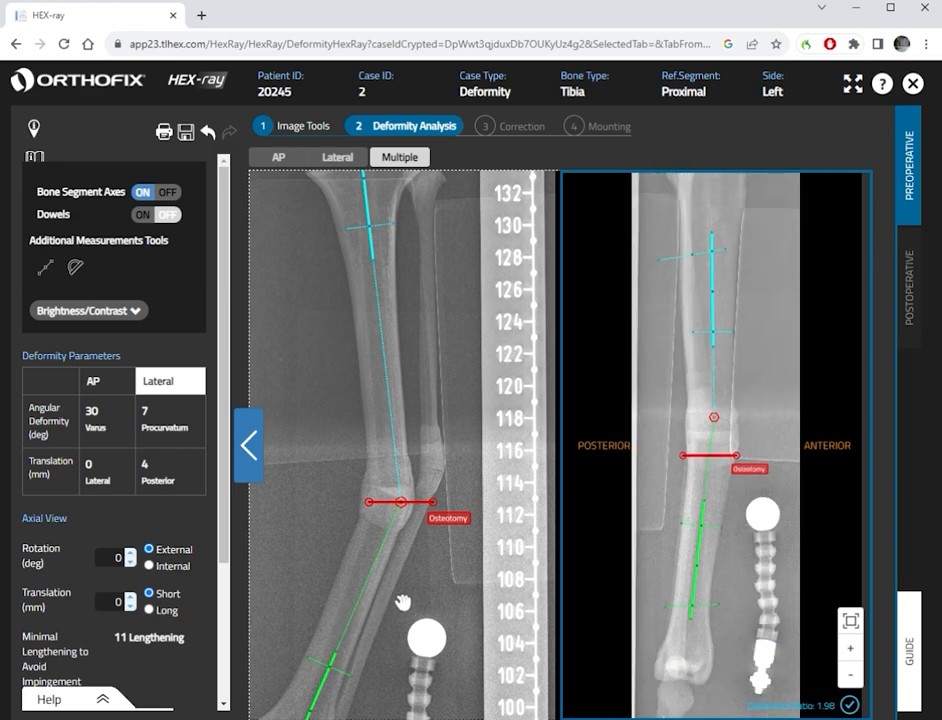
pyautogui.scroll(-3, 404, 601)
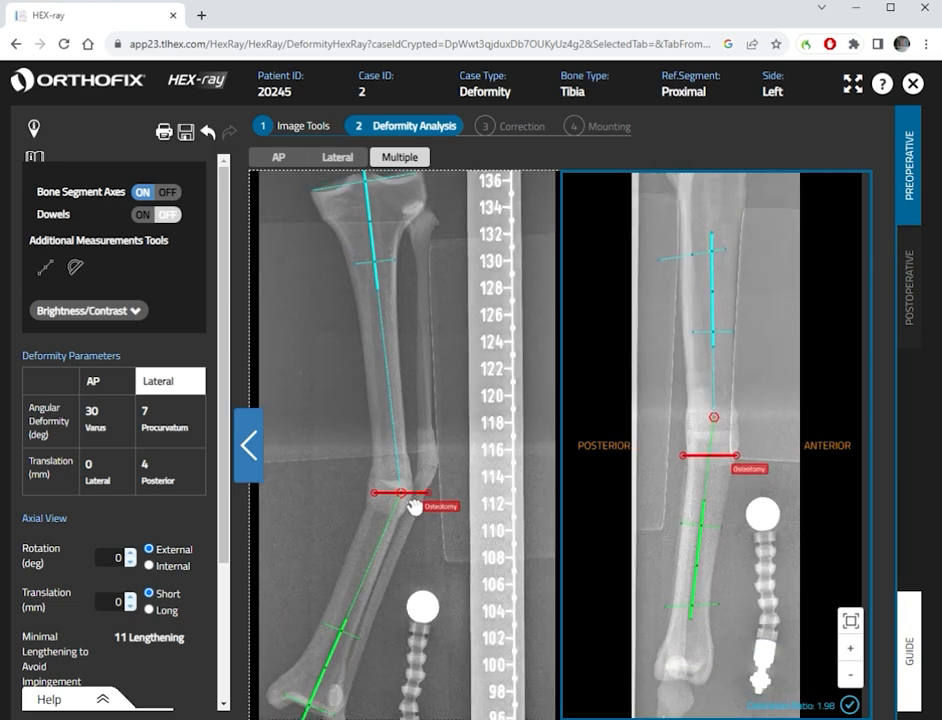
pyautogui.scroll(-2, 413, 545)
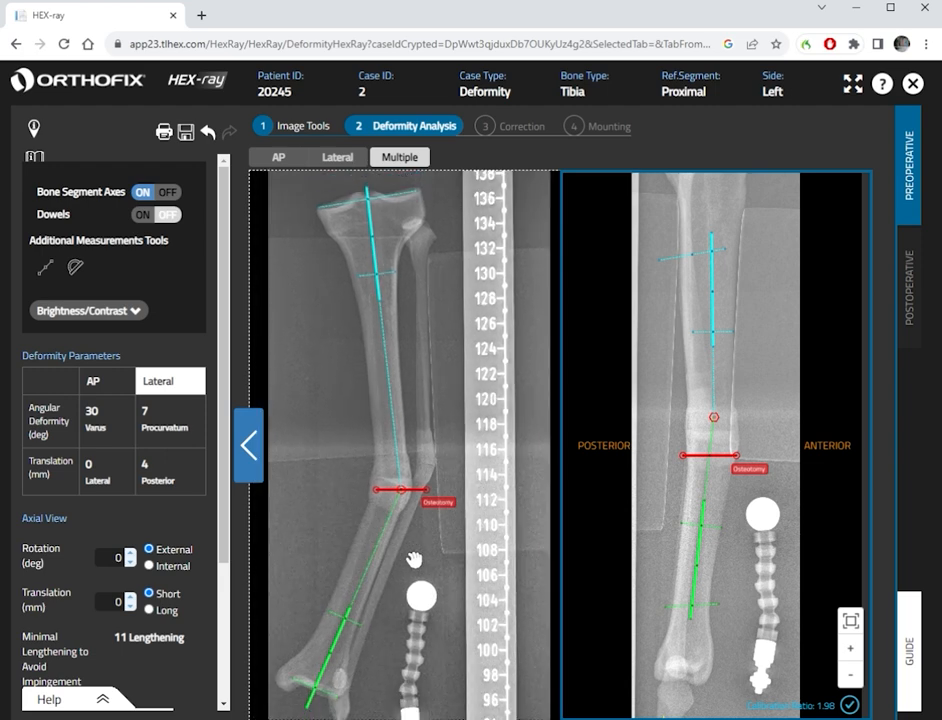
pyautogui.click(415, 500)
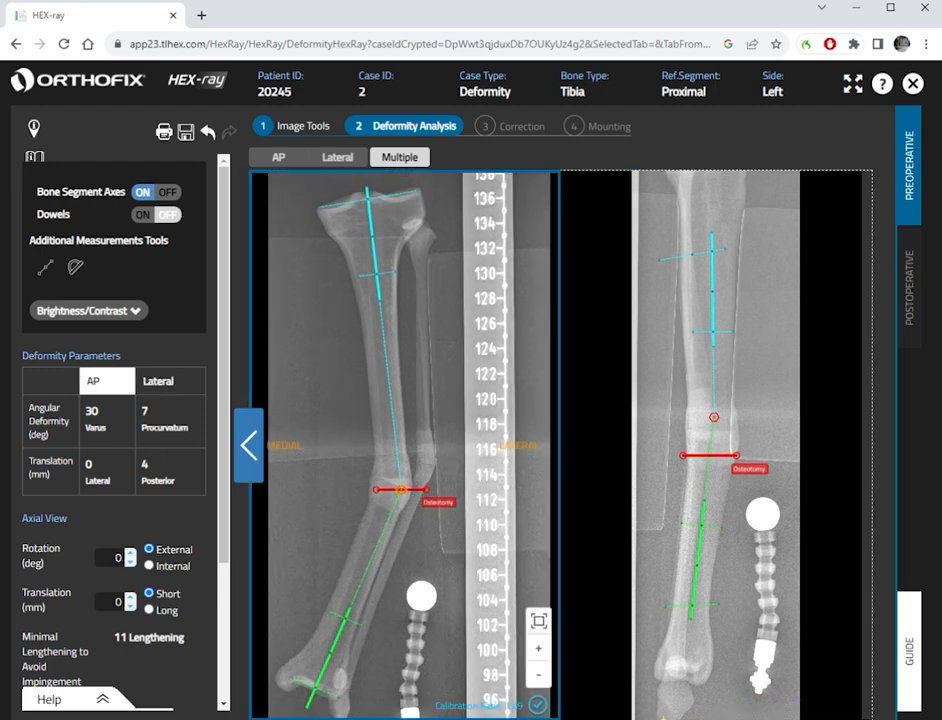
pyautogui.moveTo(400, 489)
pyautogui.mouseDown()
pyautogui.moveTo(425, 489)
pyautogui.moveTo(418, 498)
pyautogui.mouseUp()
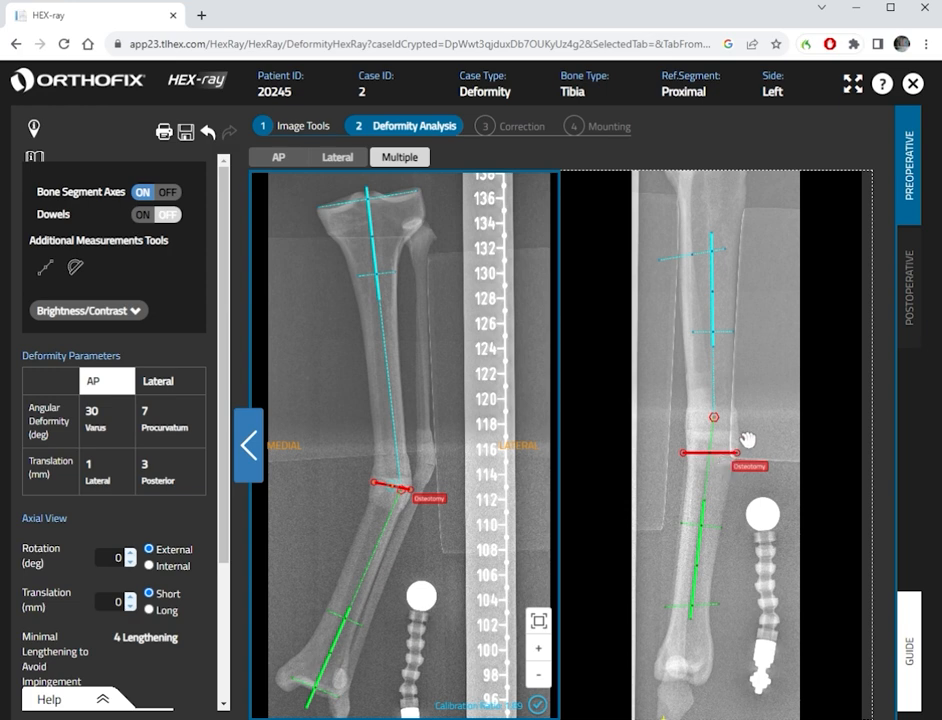
# Lock the osteotomy and proceed to the Correction stage.
pyautogui.scroll(-3, 100, 645)
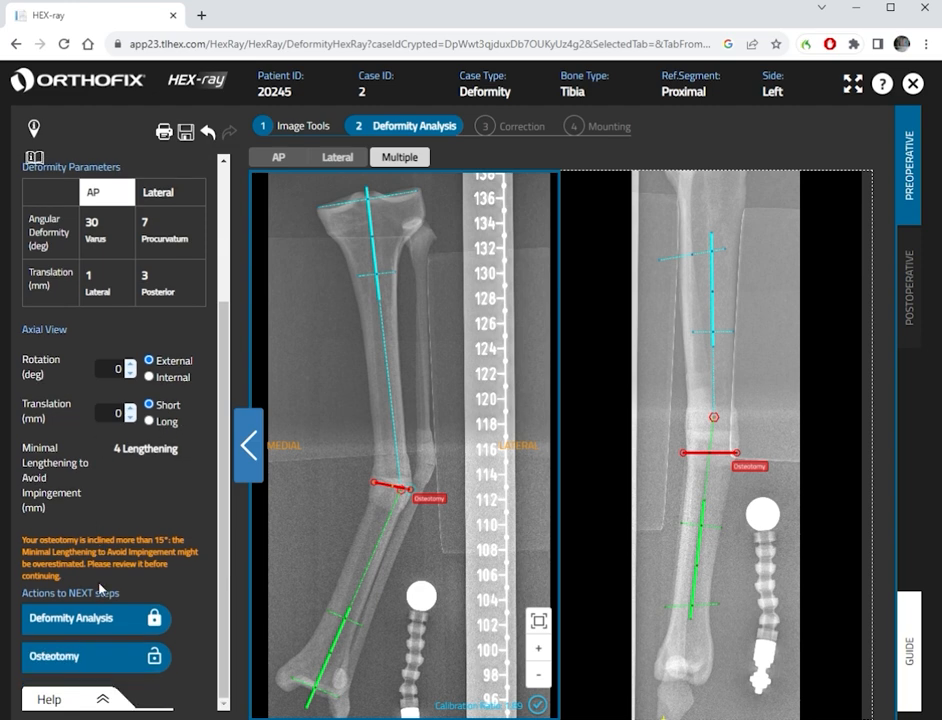
pyautogui.click(162, 660)
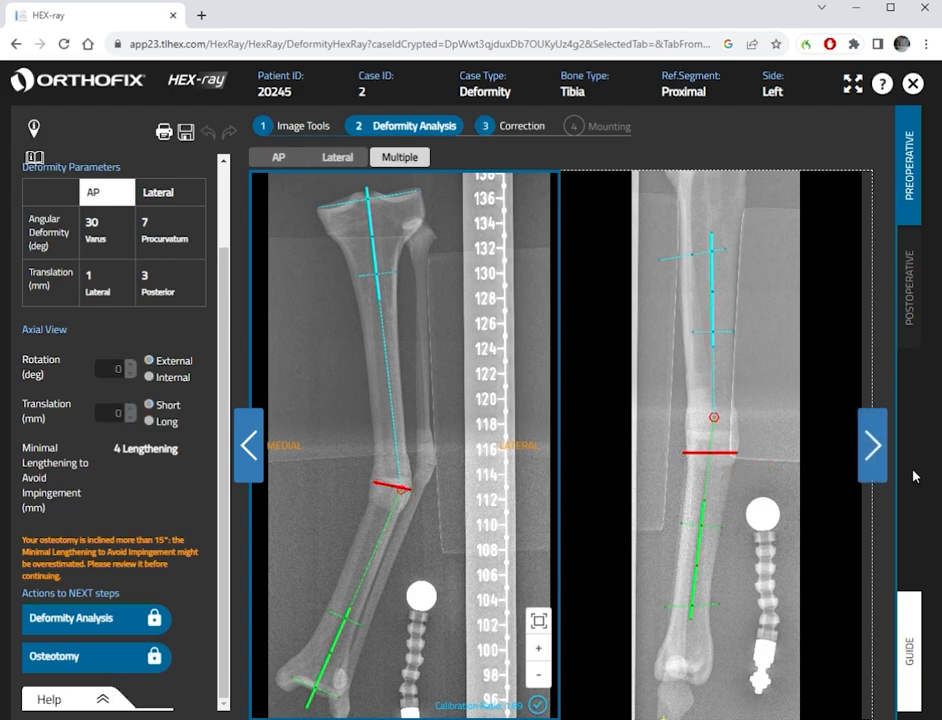
pyautogui.click(881, 466)
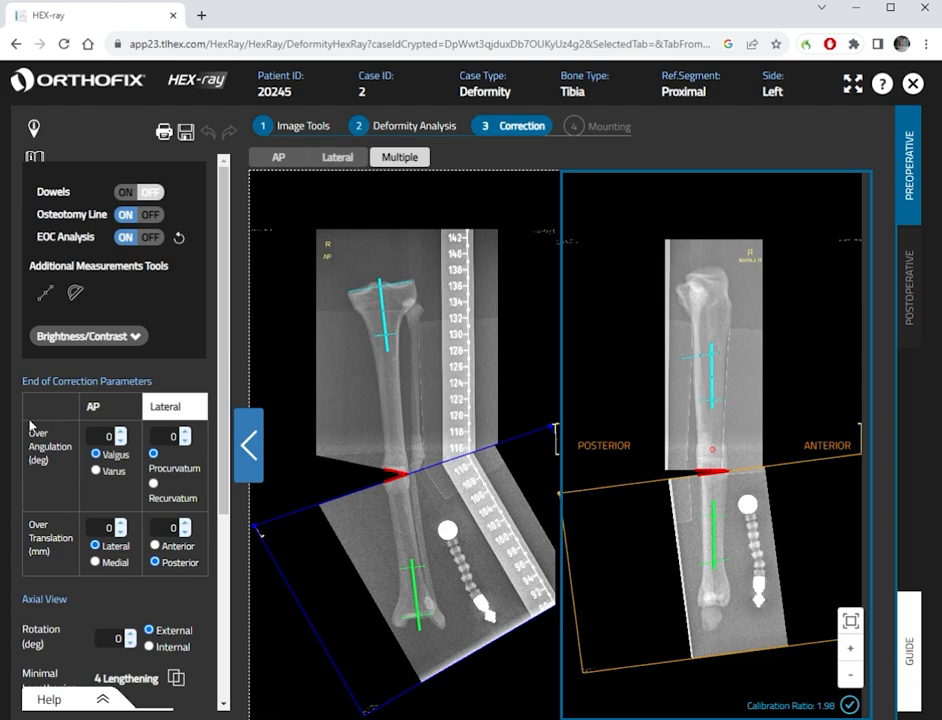
# Lock the correction parameters with 4 mm of bone lengthening and proceed to the Mounting stage.
pyautogui.scroll(-3, 80, 548)
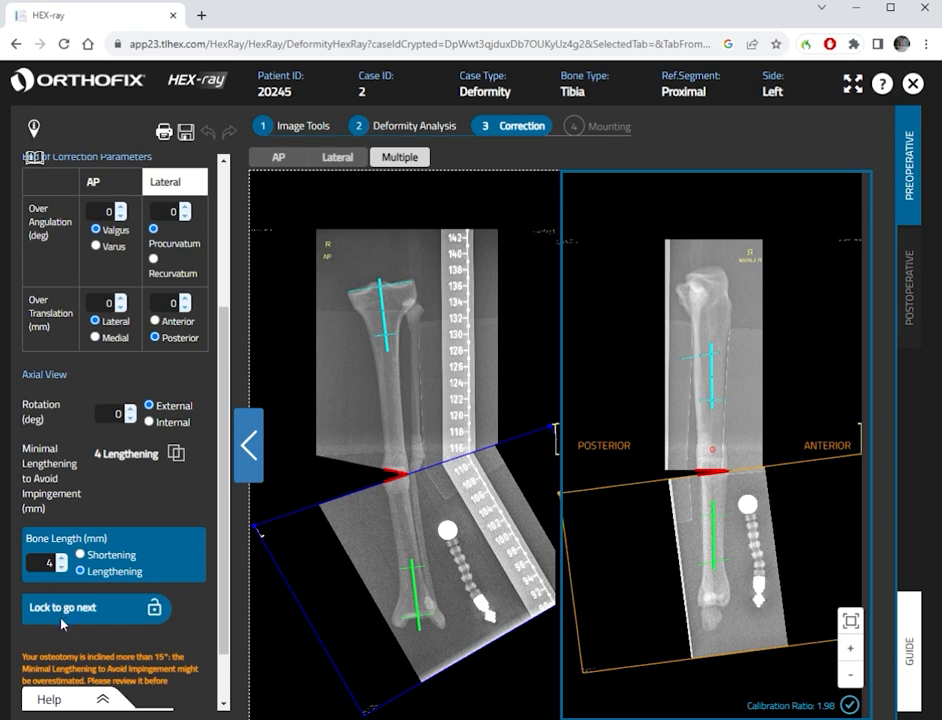
pyautogui.click(160, 615)
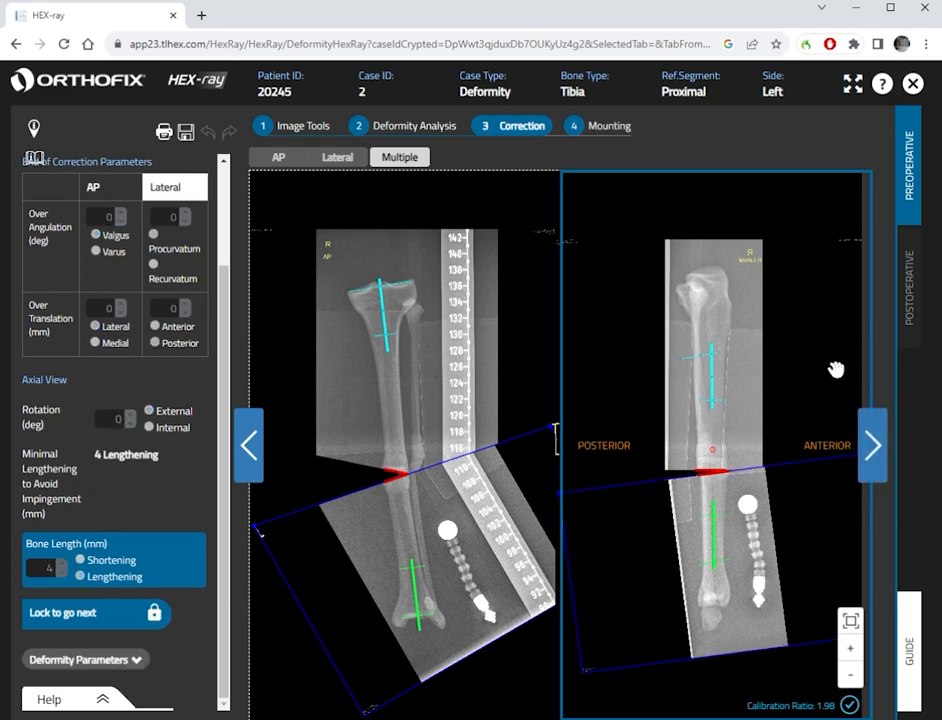
pyautogui.click(878, 450)
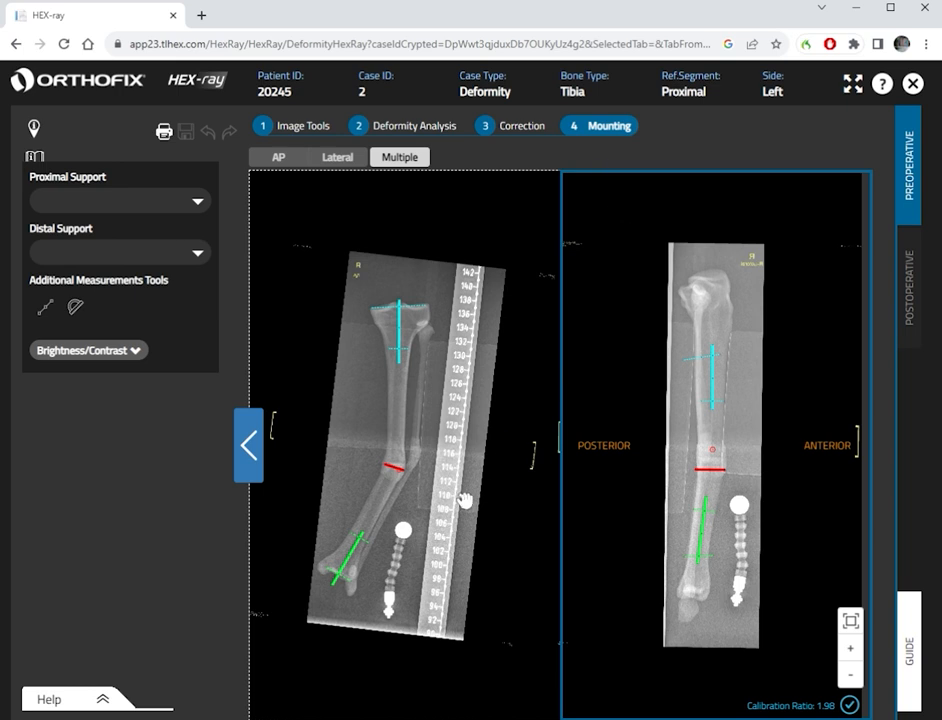
# Review the available support types and set the proximal support to a 160 mm Full Ring.
pyautogui.scroll(3, 465, 500)
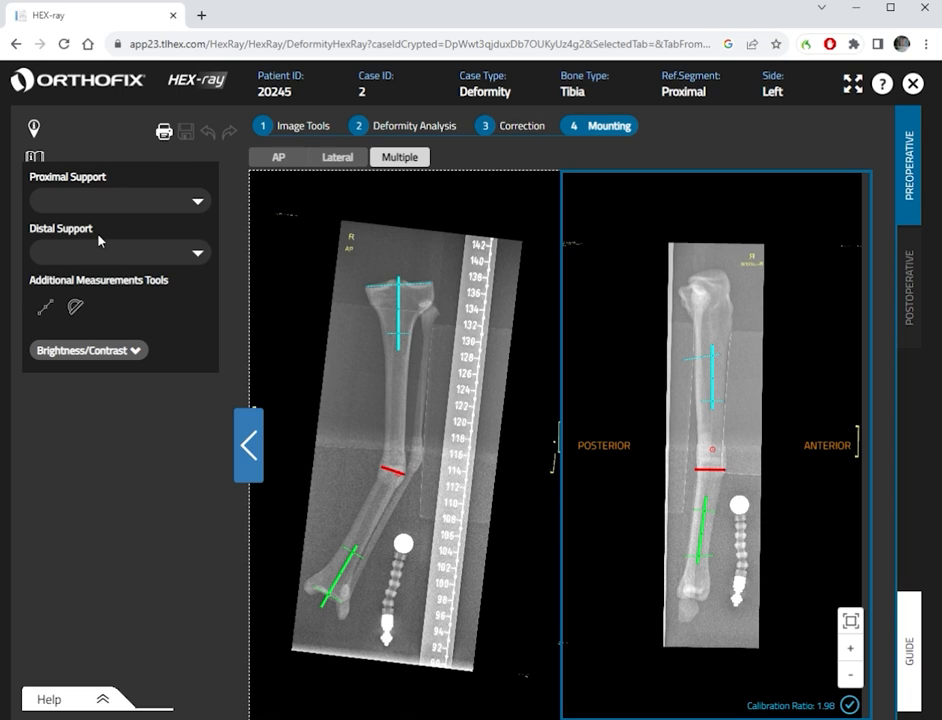
pyautogui.click(202, 204)
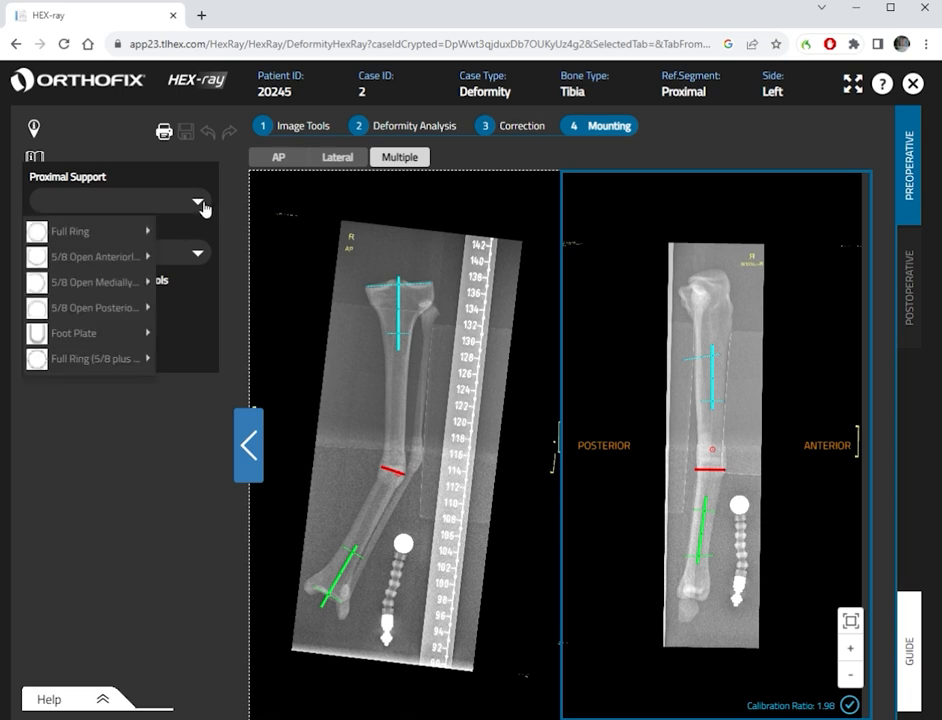
pyautogui.moveTo(149, 229)
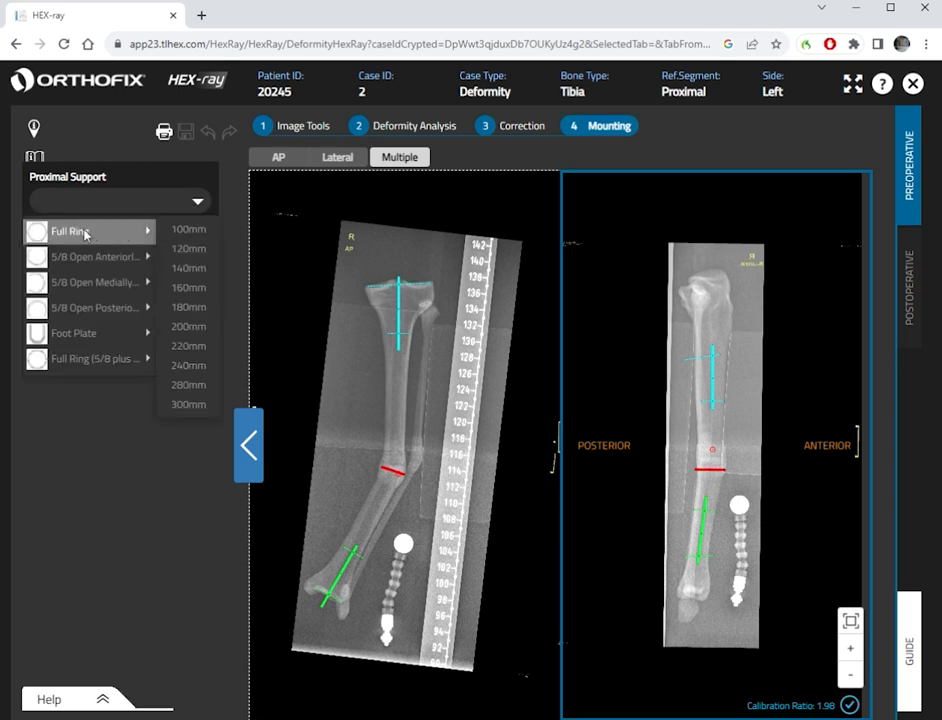
pyautogui.moveTo(85, 263)
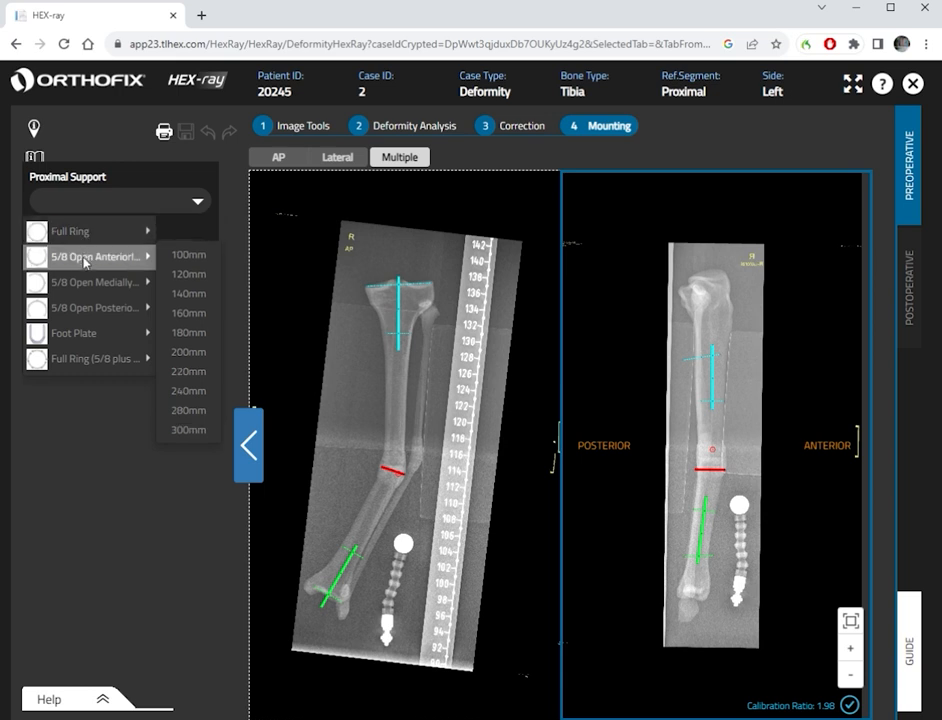
pyautogui.moveTo(85, 288)
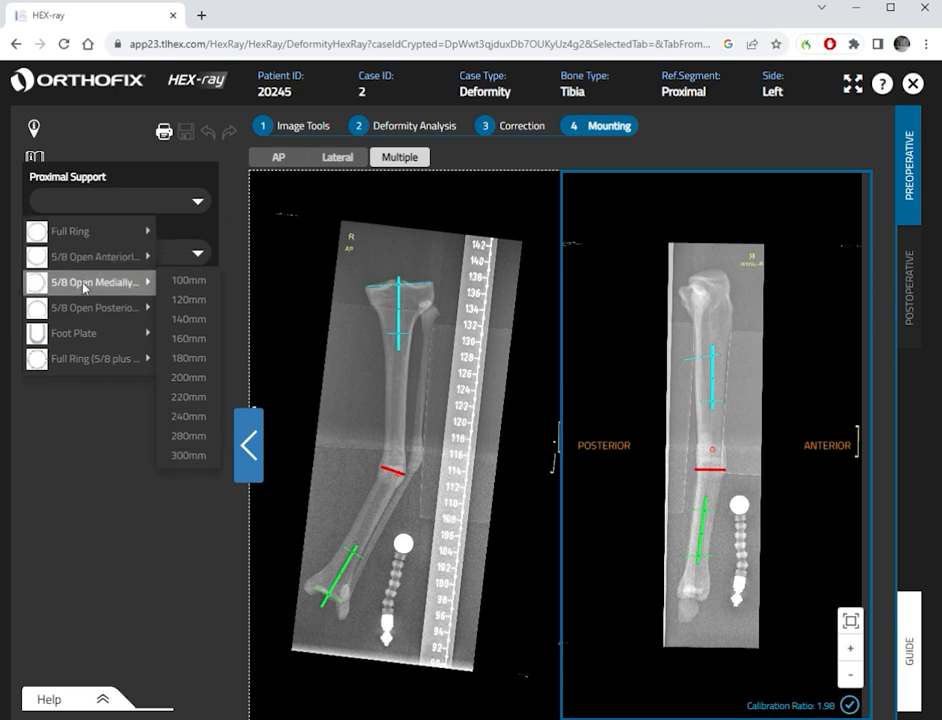
pyautogui.moveTo(79, 316)
pyautogui.moveTo(67, 342)
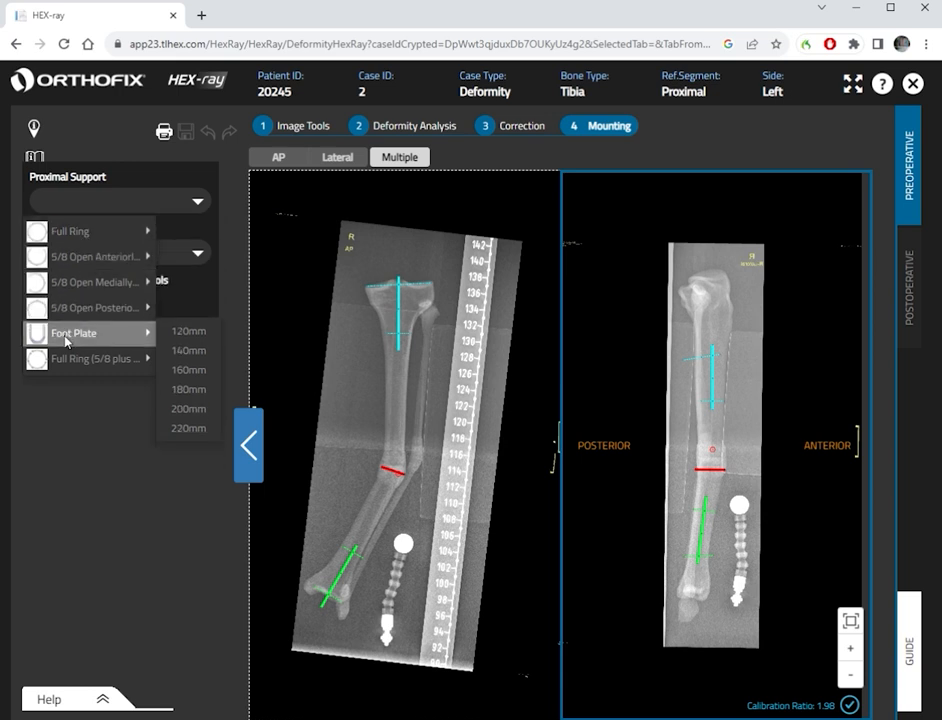
pyautogui.moveTo(63, 367)
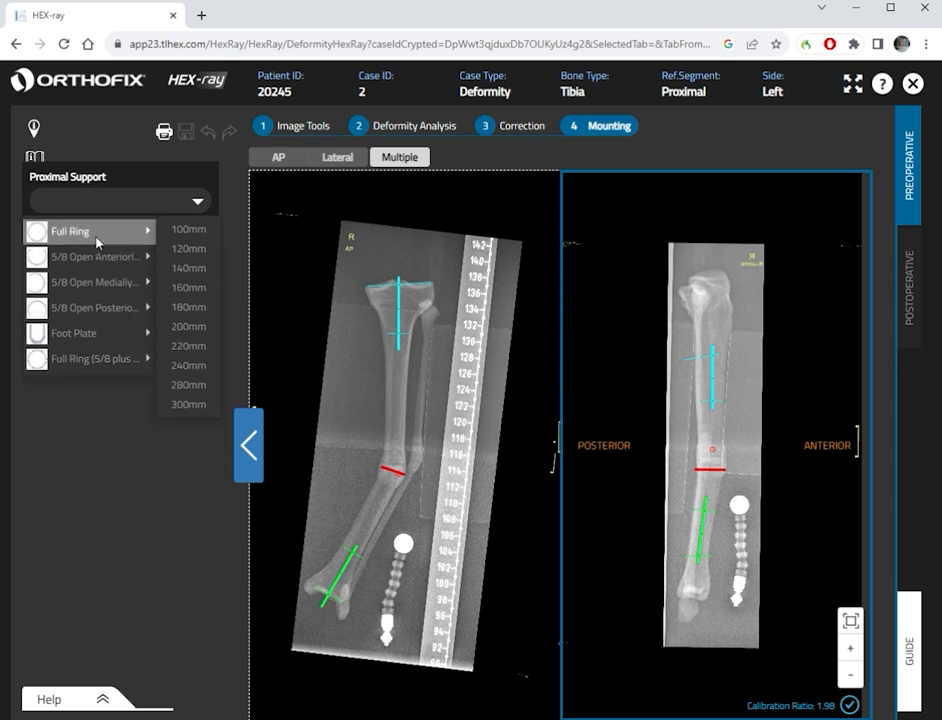
pyautogui.click(199, 288)
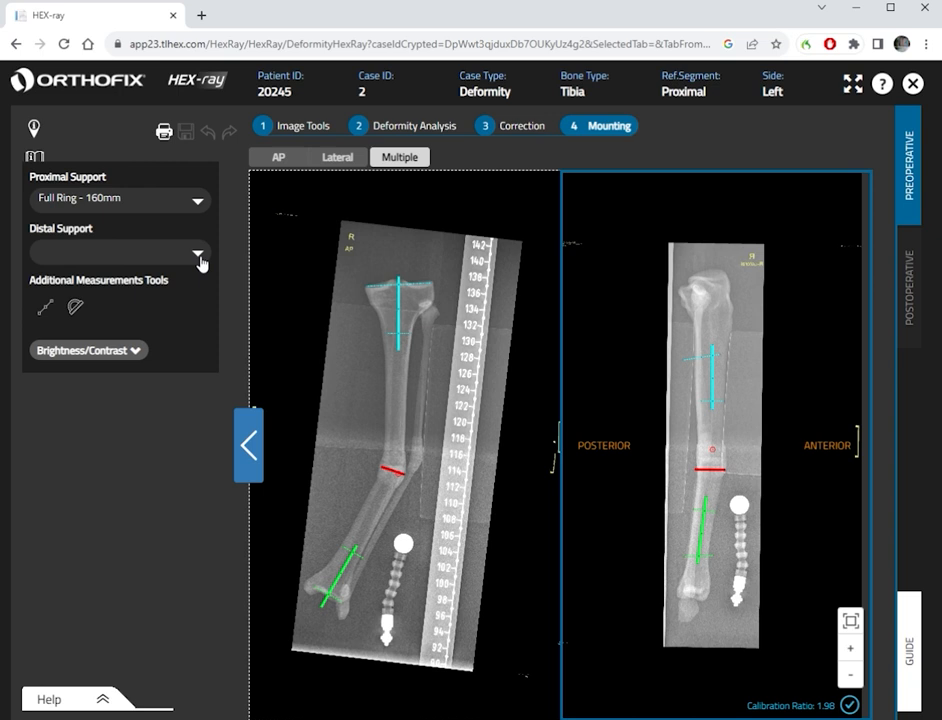
# Set the distal support to a 160 mm Full Ring.
pyautogui.click(199, 256)
pyautogui.moveTo(144, 287)
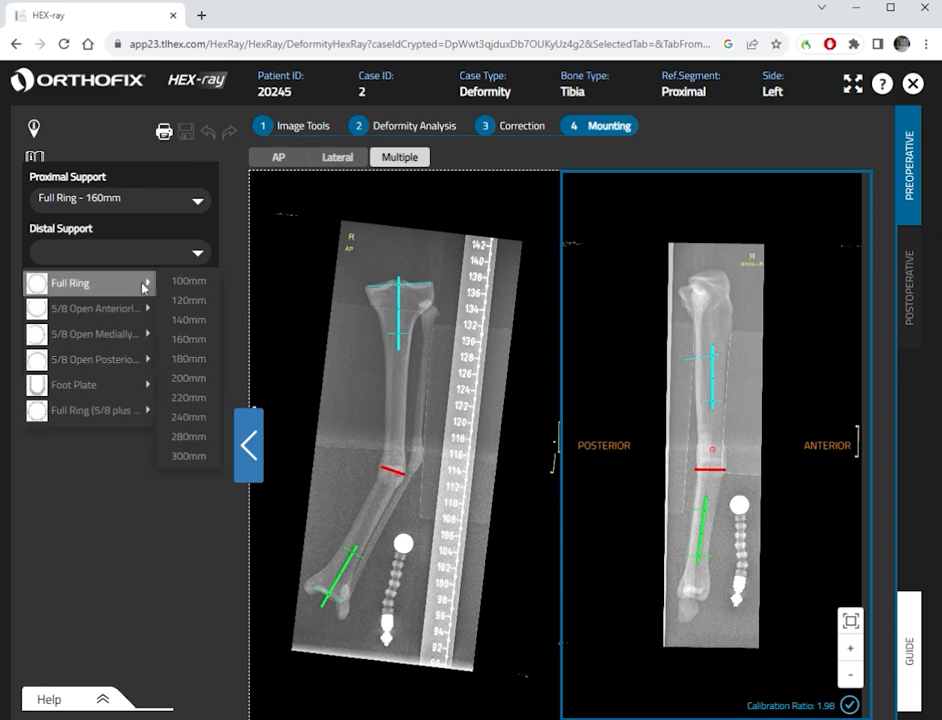
pyautogui.click(189, 340)
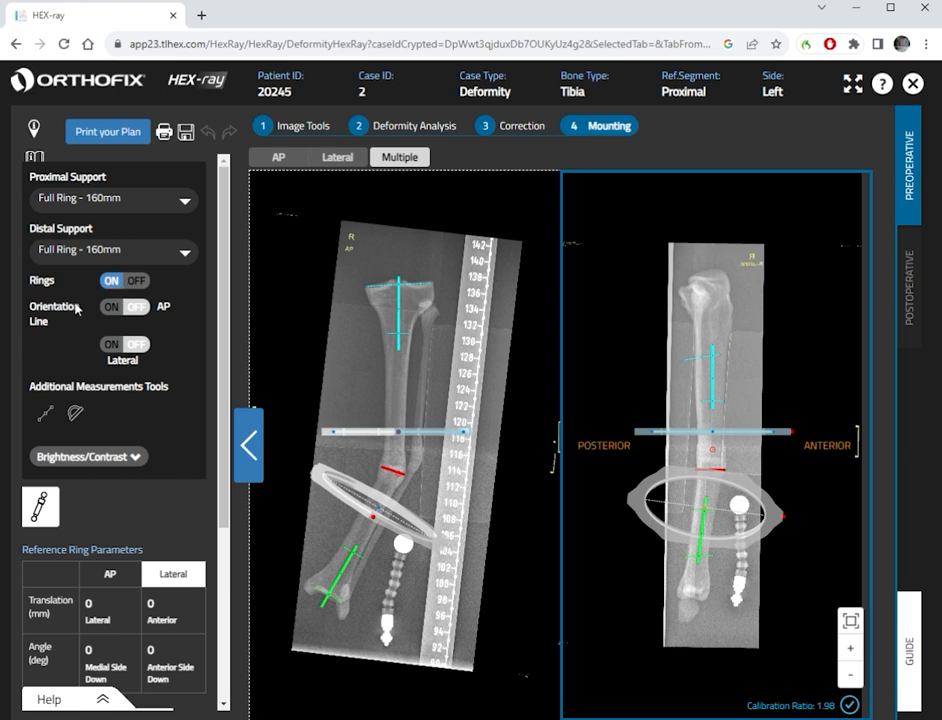
# Turn the display of the rings off and back on.
pyautogui.click(137, 281)
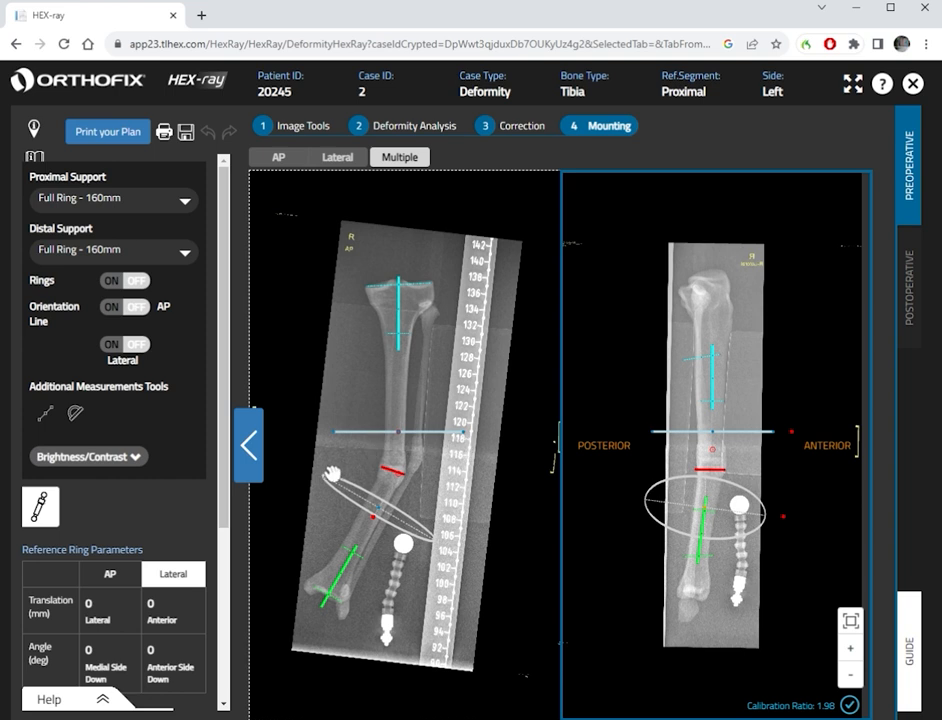
pyautogui.click(118, 286)
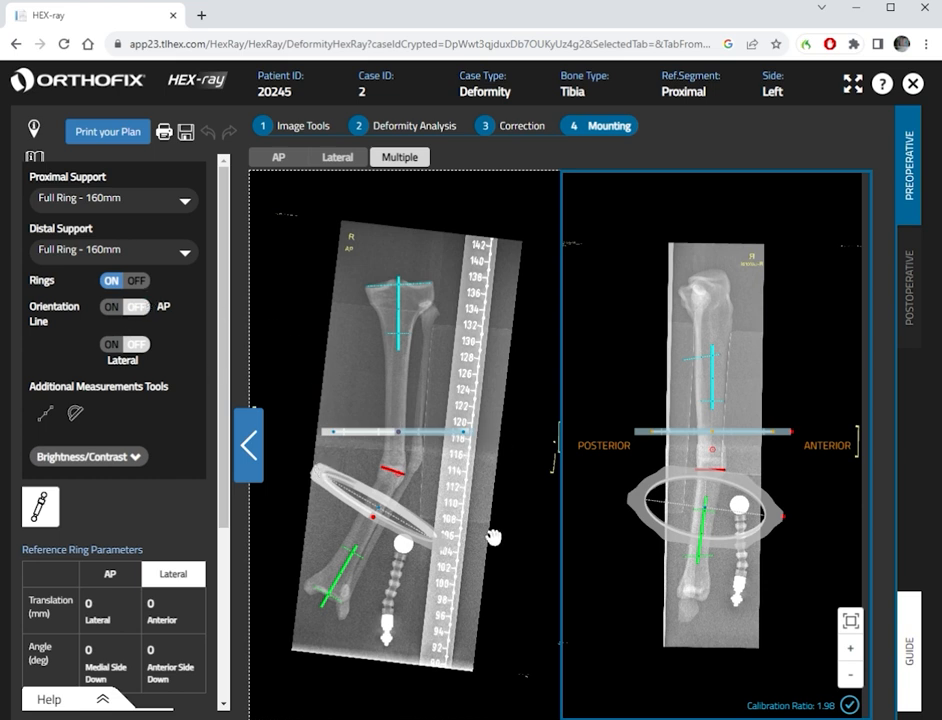
# Show the AP orientation line and move it down onto the proximal tibial joint line.
pyautogui.scroll(3, 493, 537)
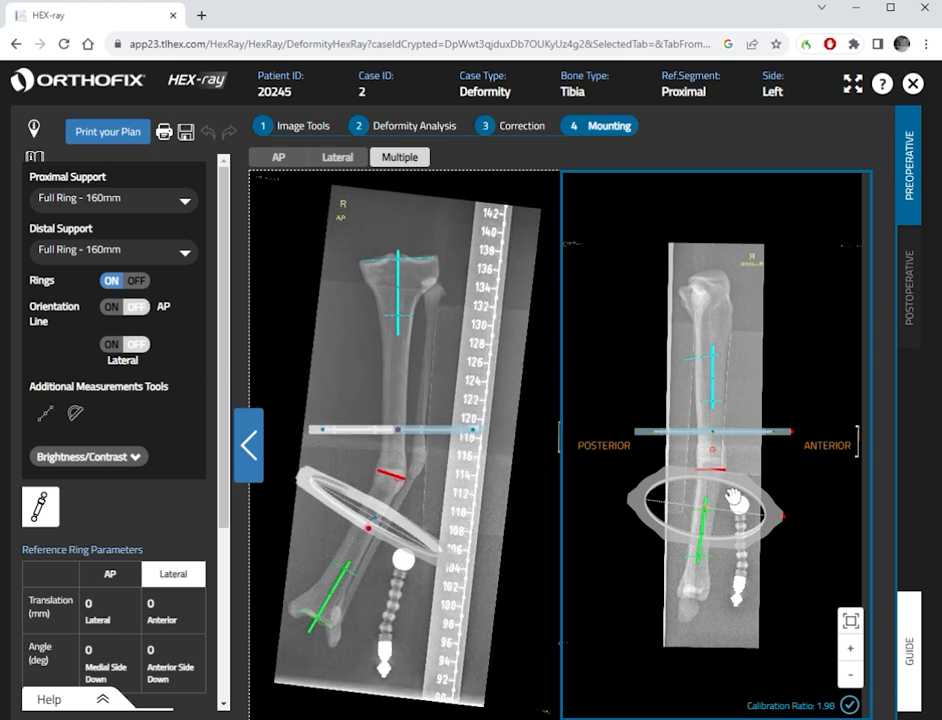
pyautogui.scroll(2, 726, 497)
pyautogui.scroll(2, 734, 496)
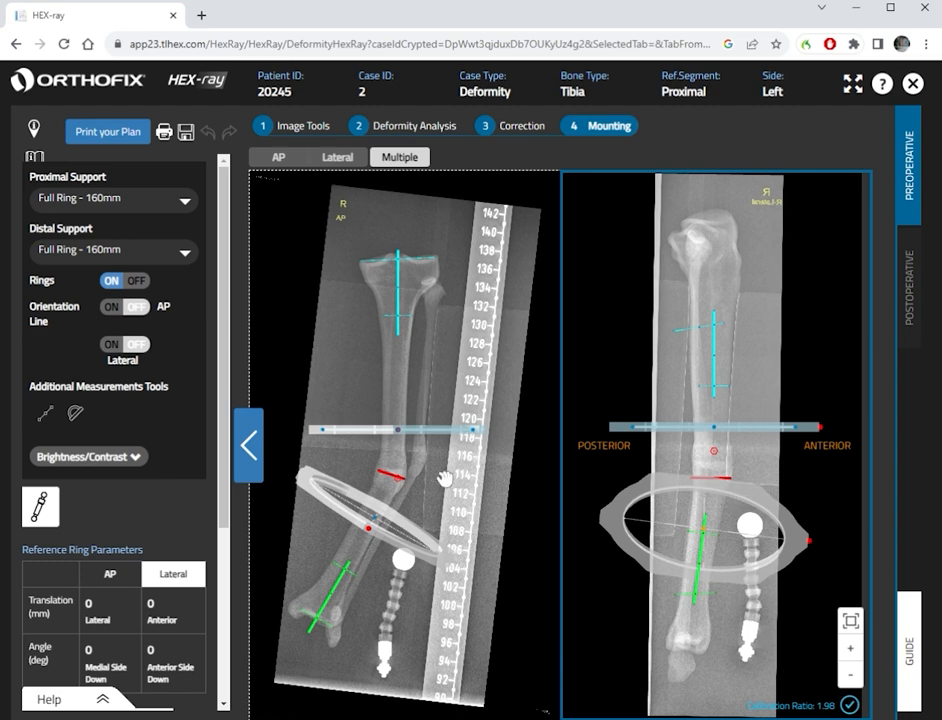
pyautogui.scroll(2, 443, 478)
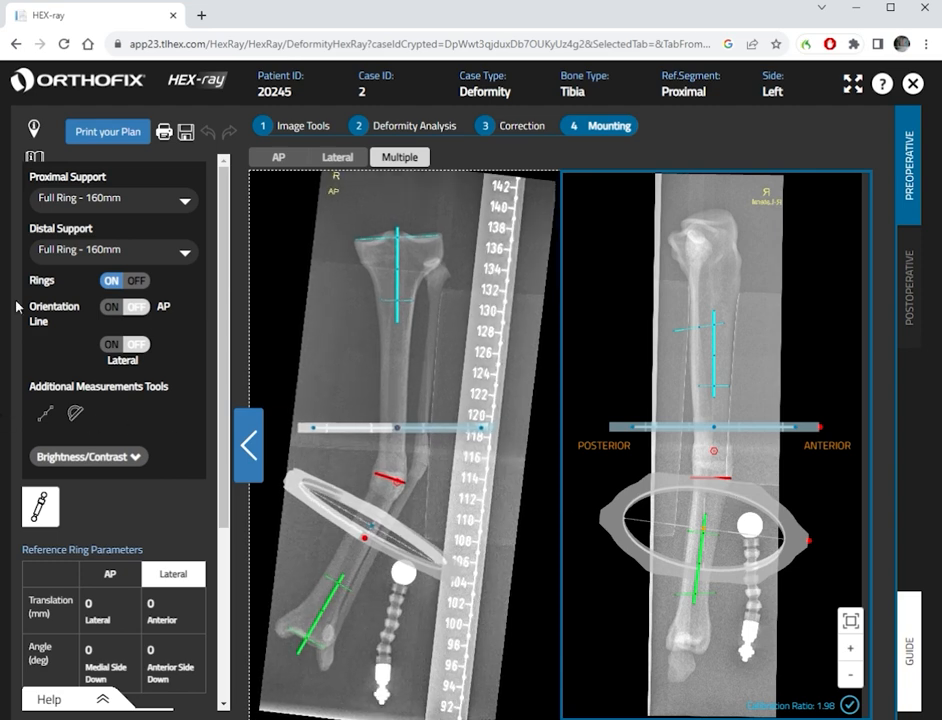
pyautogui.click(116, 310)
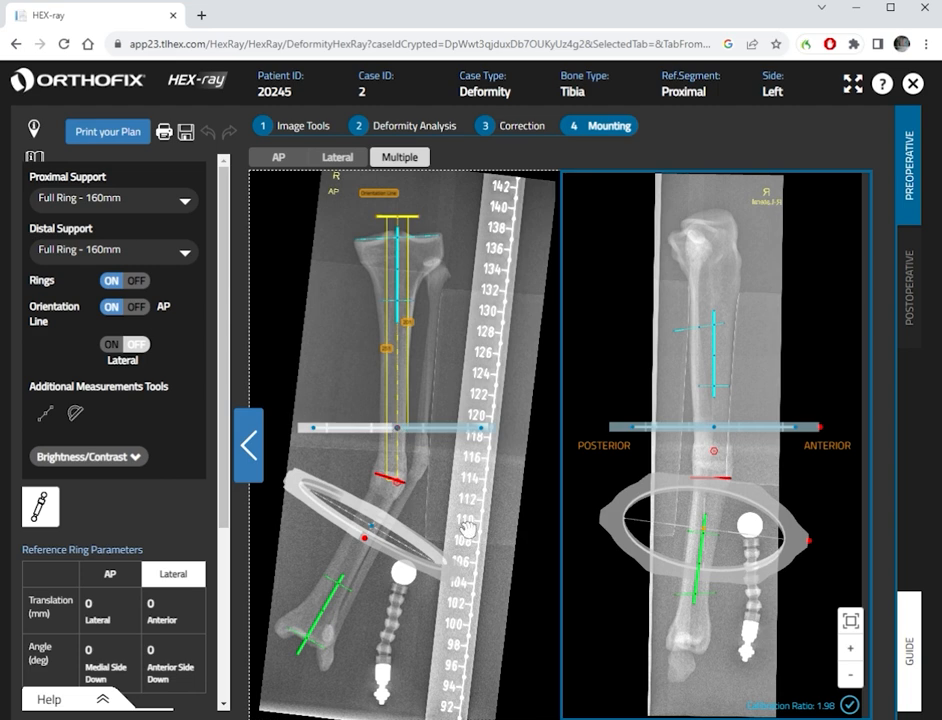
pyautogui.scroll(5, 466, 528)
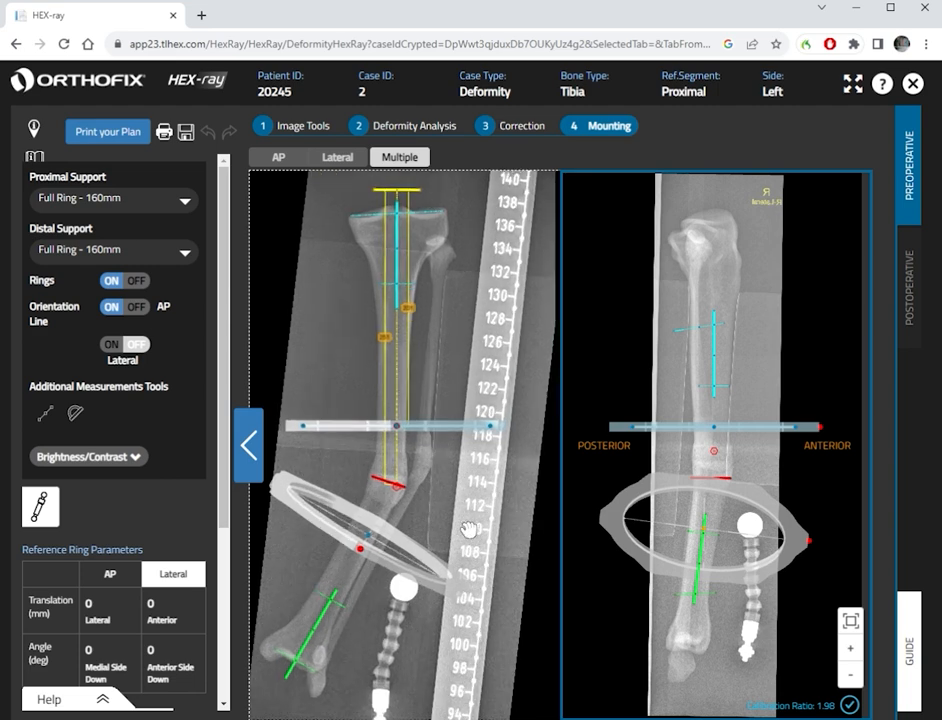
pyautogui.moveTo(488, 346); pyautogui.dragTo(490, 440)
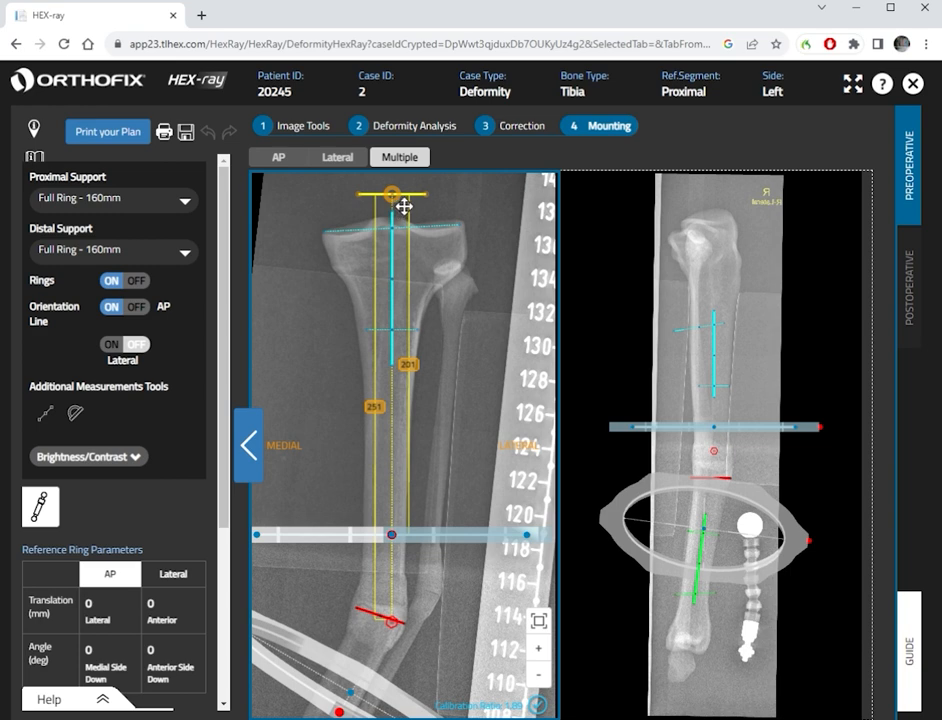
pyautogui.moveTo(392, 193); pyautogui.dragTo(392, 226)
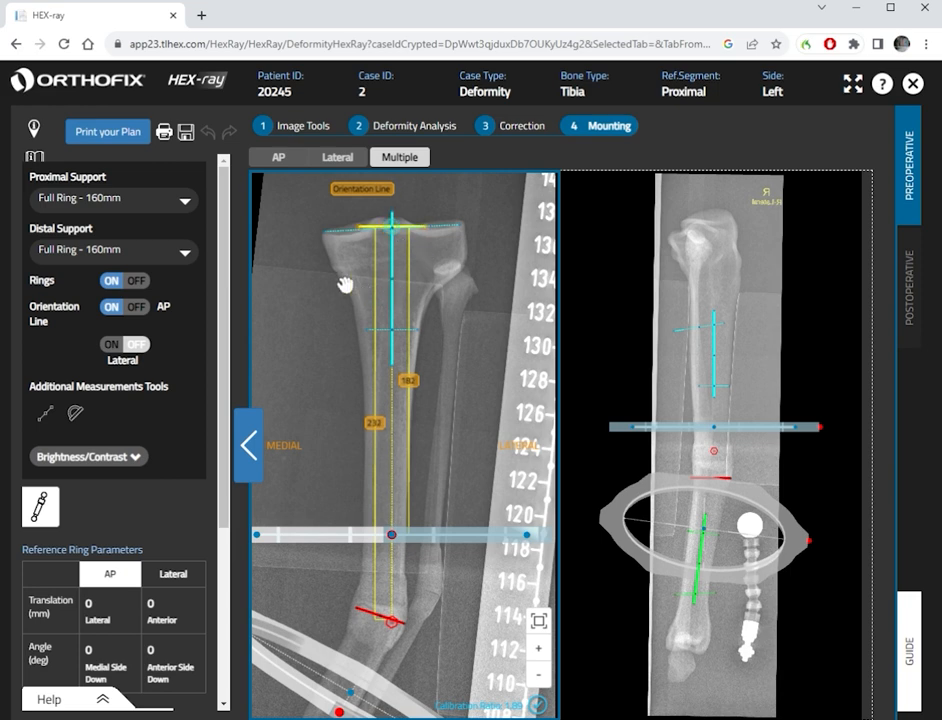
pyautogui.click(397, 537)
pyautogui.click(418, 541)
# Calculate the frame plan with correction times 10:00 and 22:00 and a daily correction rate of 1 mm/day.
pyautogui.scroll(-3, 91, 343)
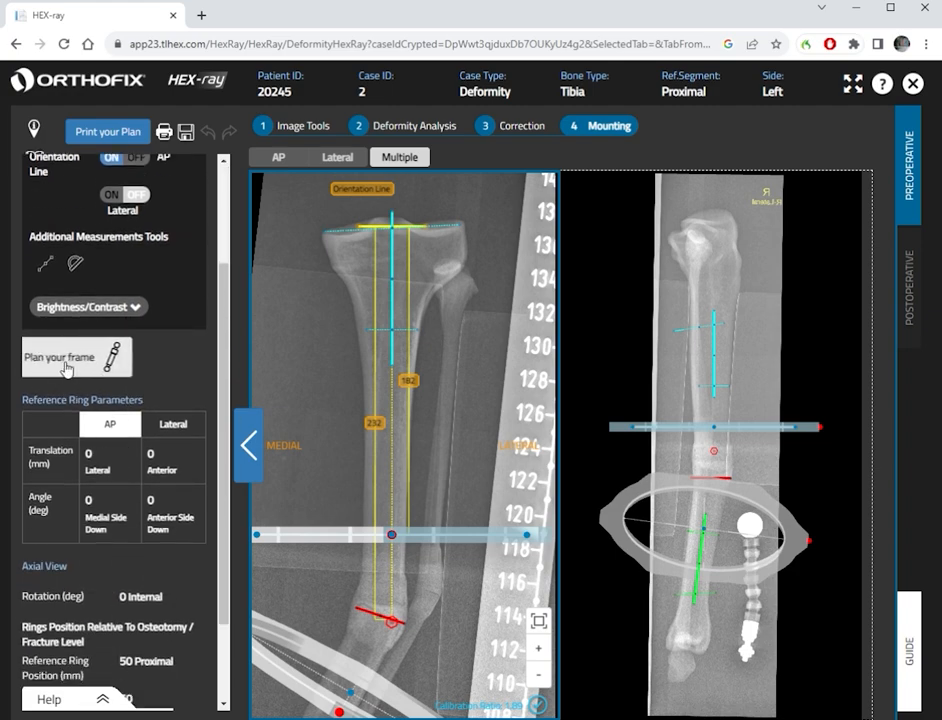
pyautogui.click(90, 365)
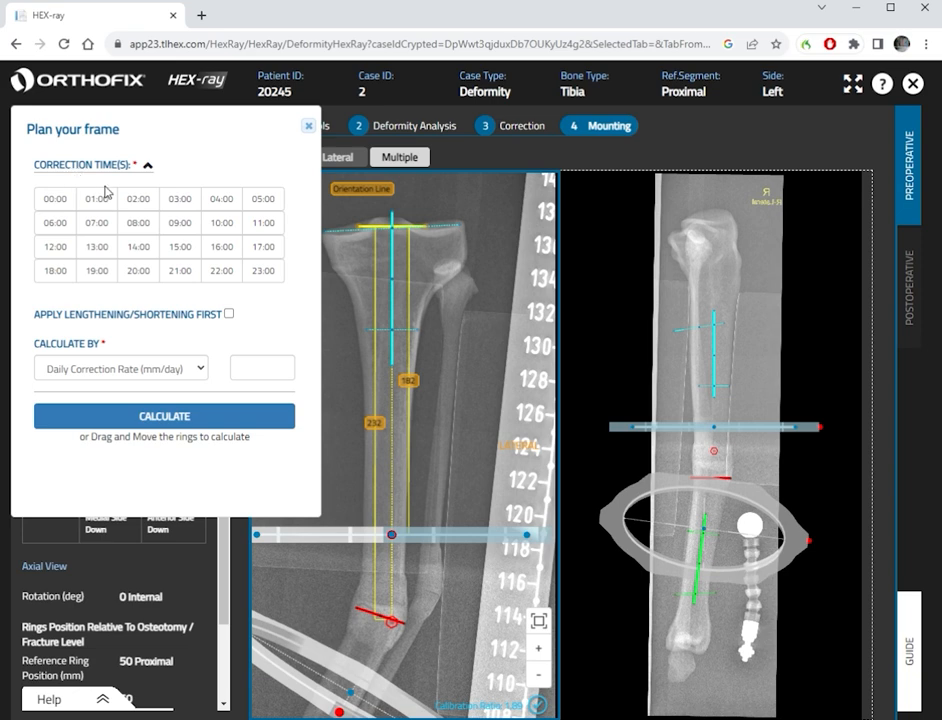
pyautogui.click(226, 226)
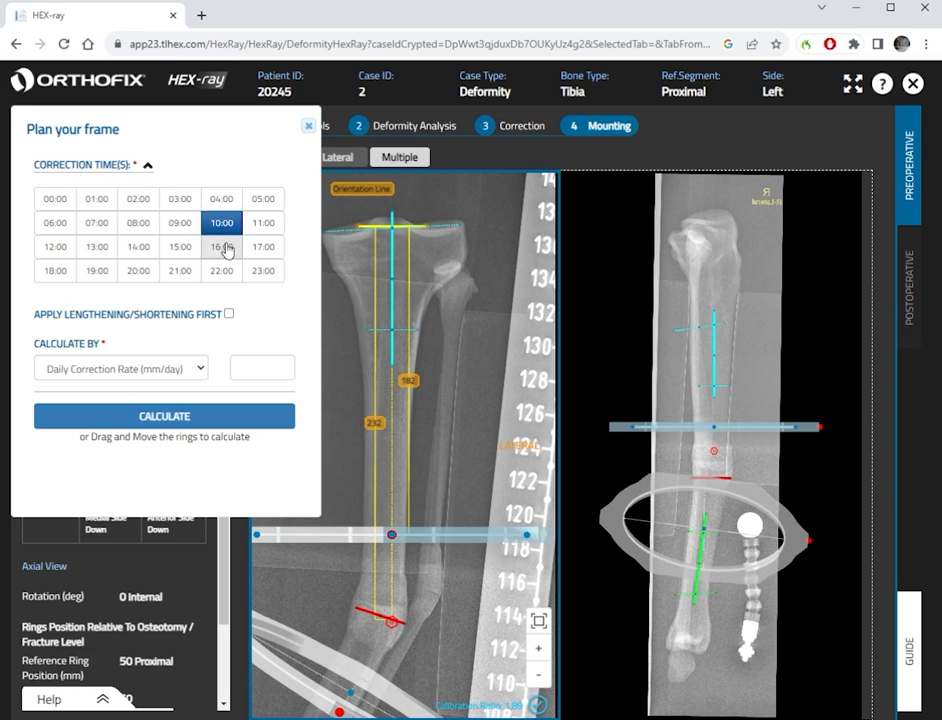
pyautogui.click(223, 272)
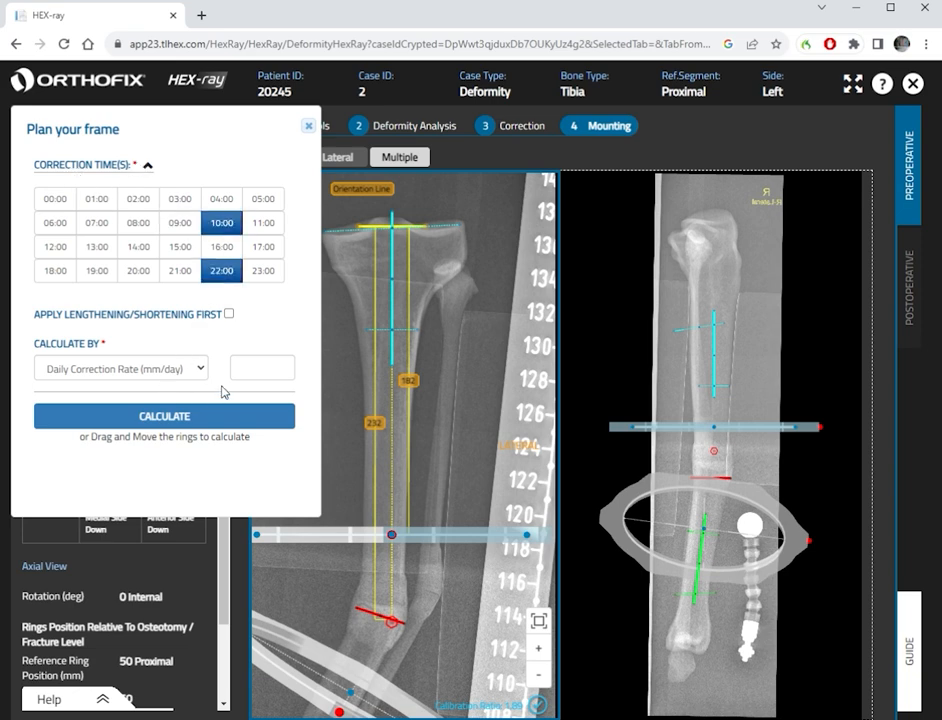
pyautogui.click(251, 375)
pyautogui.write('1')
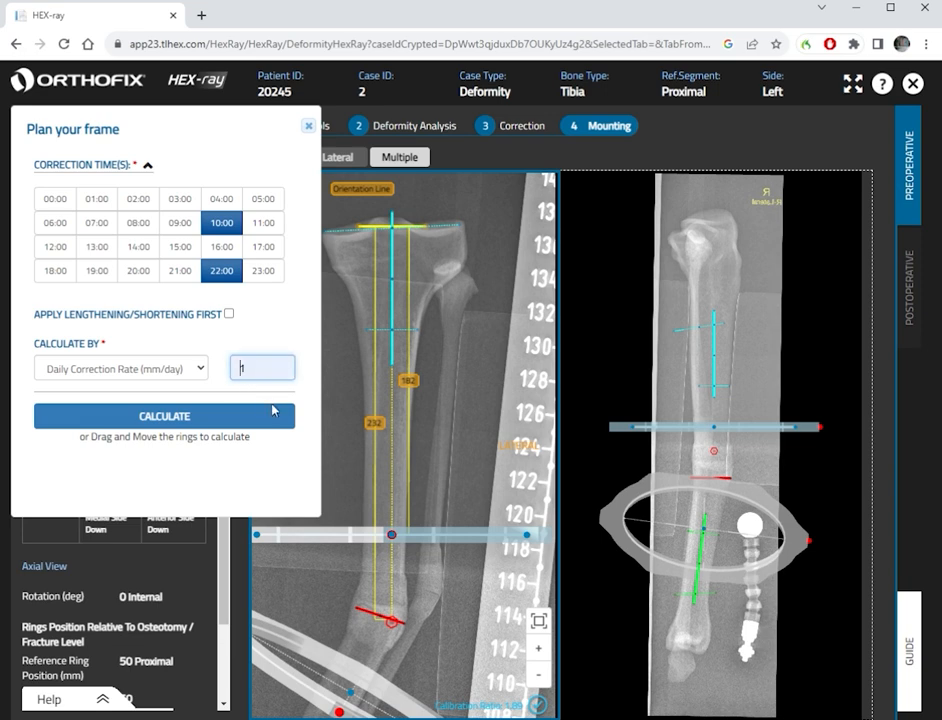
pyautogui.click(172, 414)
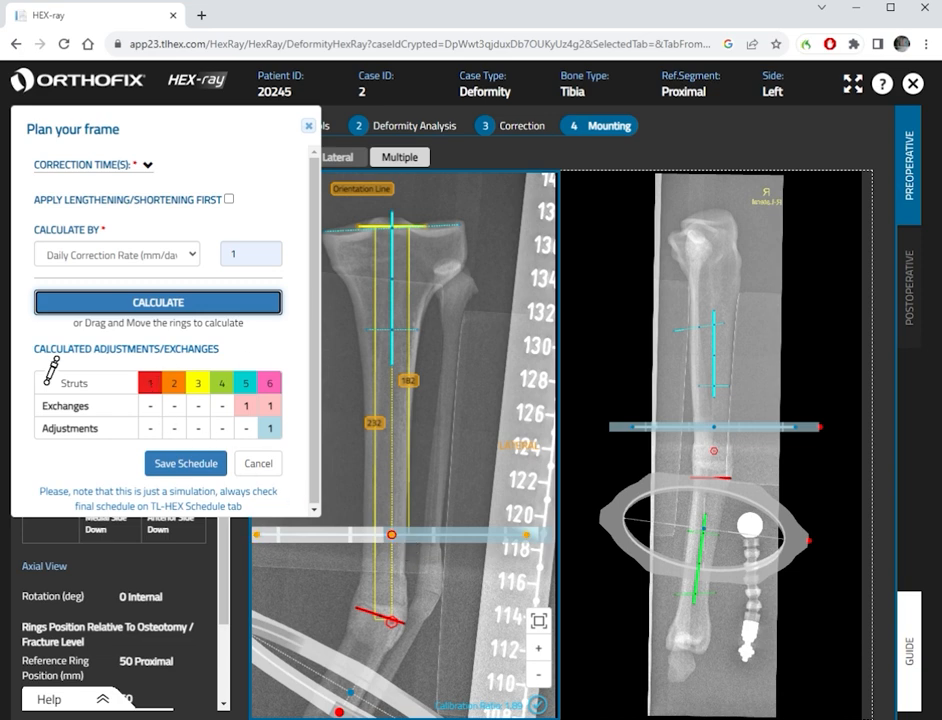
# Move the proximal ring up the tibia in the AP image to about 96 mm proximal to the osteotomy.
pyautogui.moveTo(460, 535); pyautogui.dragTo(460, 490)
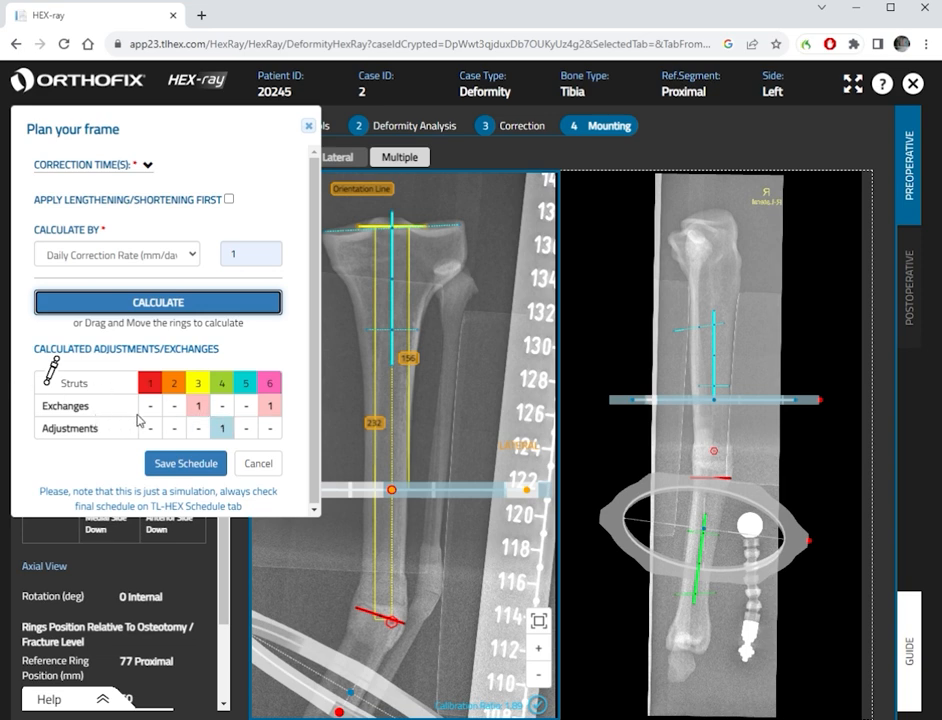
pyautogui.moveTo(392, 490); pyautogui.dragTo(390, 457)
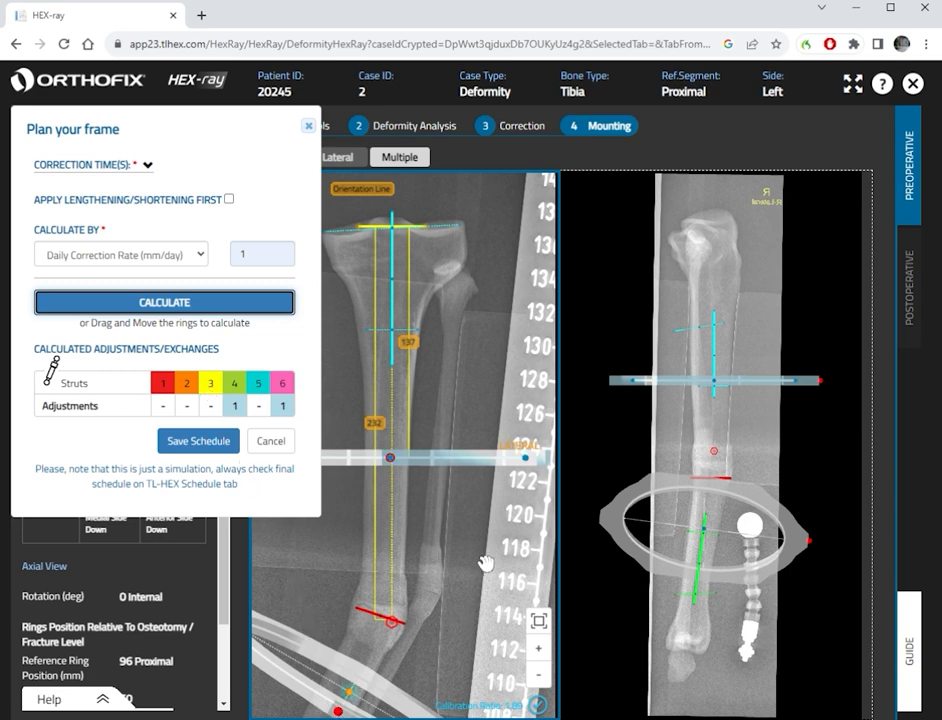
# Move the distal ring farther from the osteotomy along the distal fragment in the AP image.
pyautogui.scroll(-1, 485, 563)
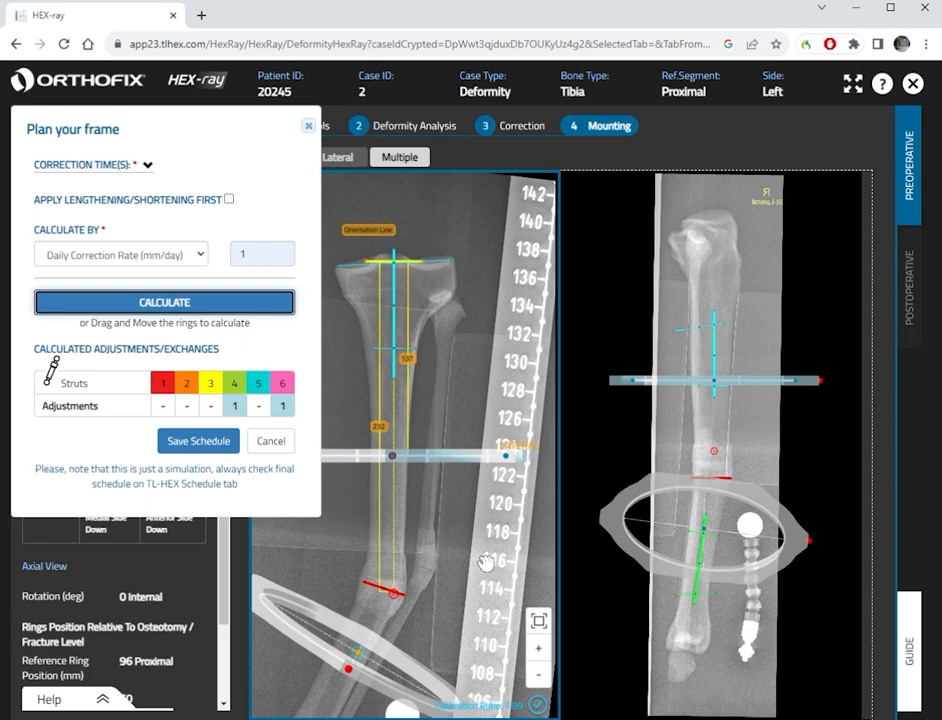
pyautogui.scroll(-1, 485, 563)
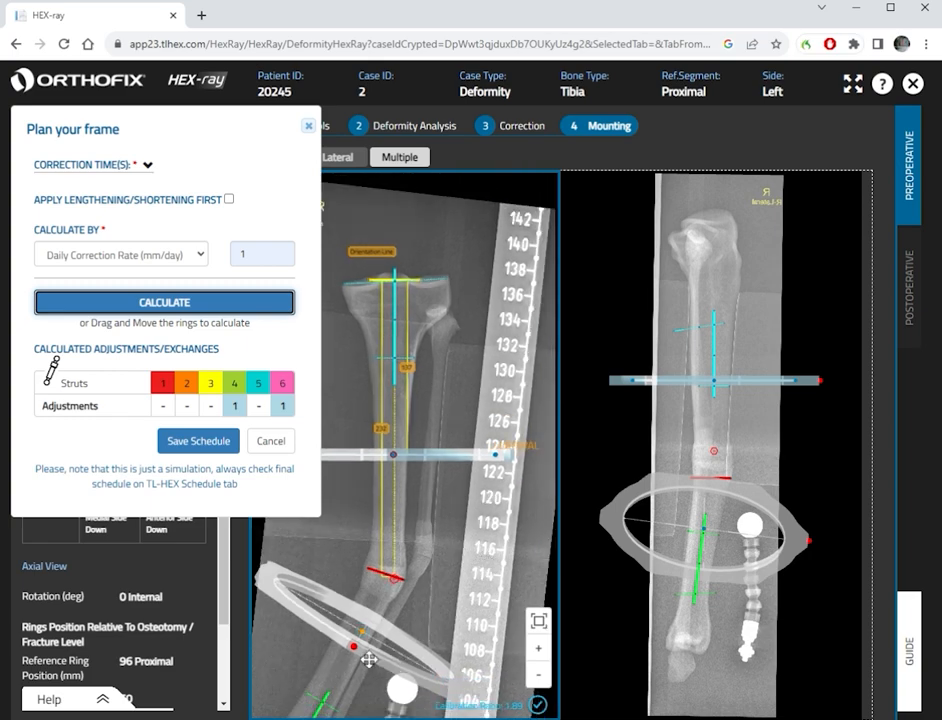
pyautogui.moveTo(369, 659); pyautogui.dragTo(356, 681)
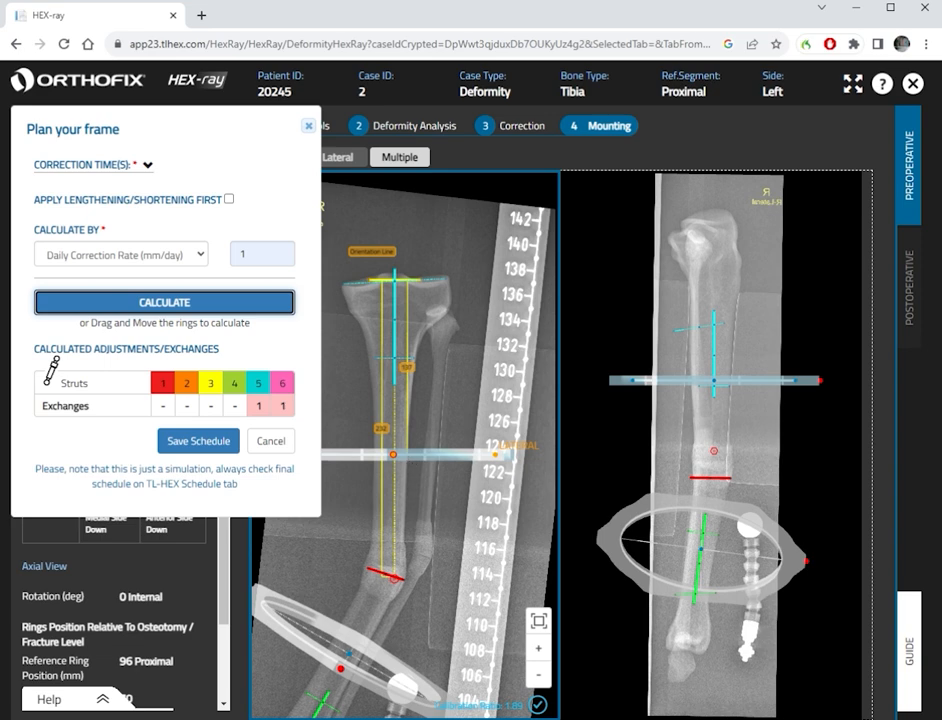
# Lower the proximal ring in the AP image to about 76 mm proximal to the osteotomy.
pyautogui.moveTo(490, 455); pyautogui.dragTo(490, 481)
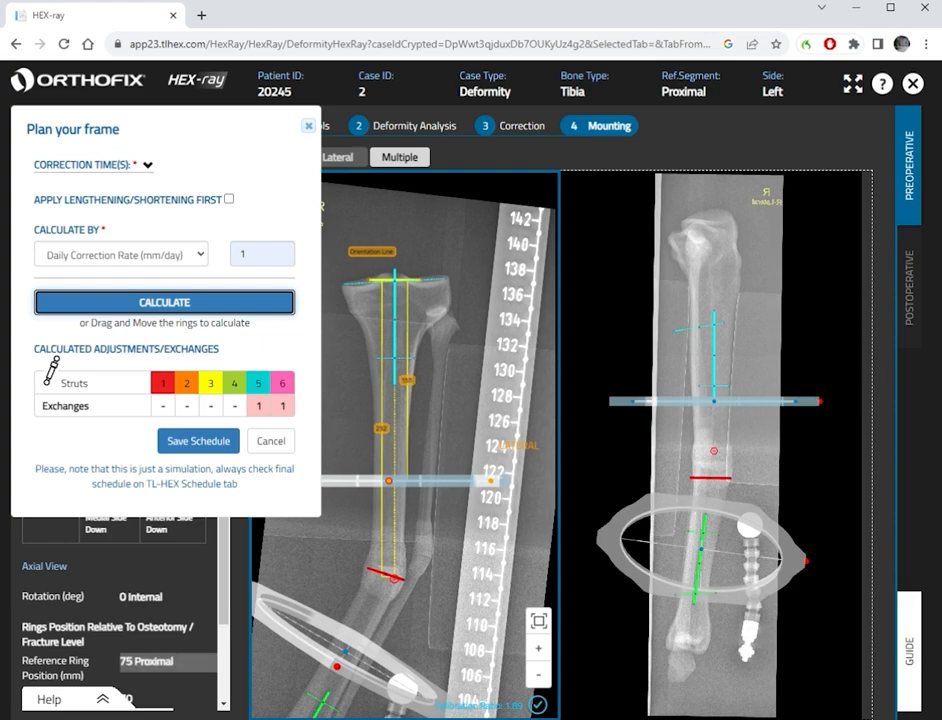
pyautogui.moveTo(397, 483); pyautogui.dragTo(397, 481)
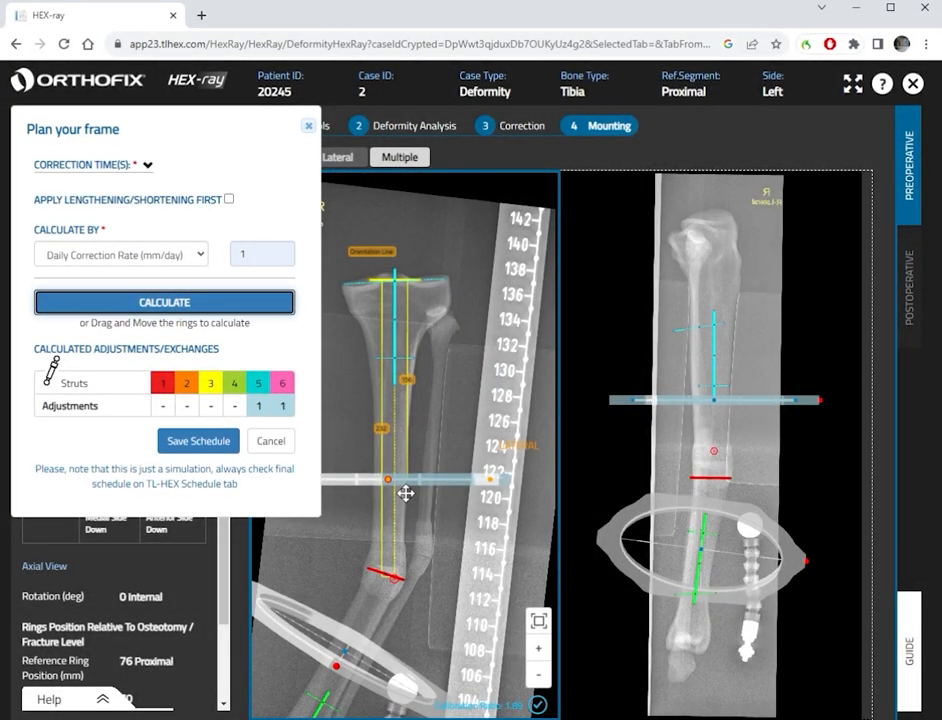
# Position the proximal ring 77 mm proximal to the osteotomy and move the distal ring slightly closer to the osteotomy in the AP image.
pyautogui.moveTo(402, 481); pyautogui.dragTo(402, 480)
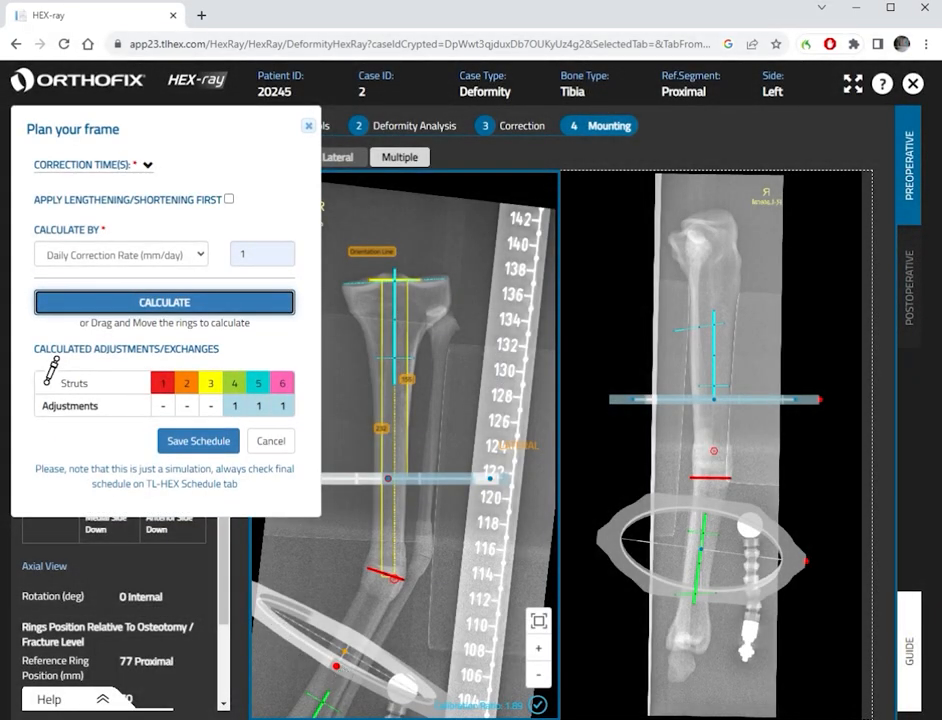
pyautogui.click(336, 664)
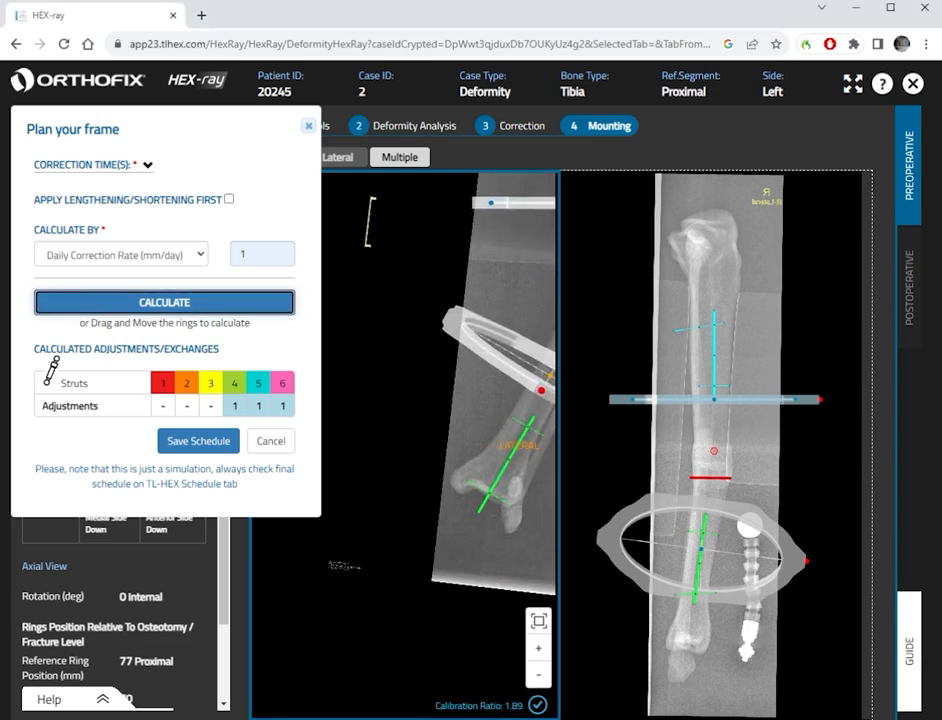
pyautogui.moveTo(480, 400); pyautogui.dragTo(400, 485)
pyautogui.moveTo(473, 440); pyautogui.dragTo(456, 468)
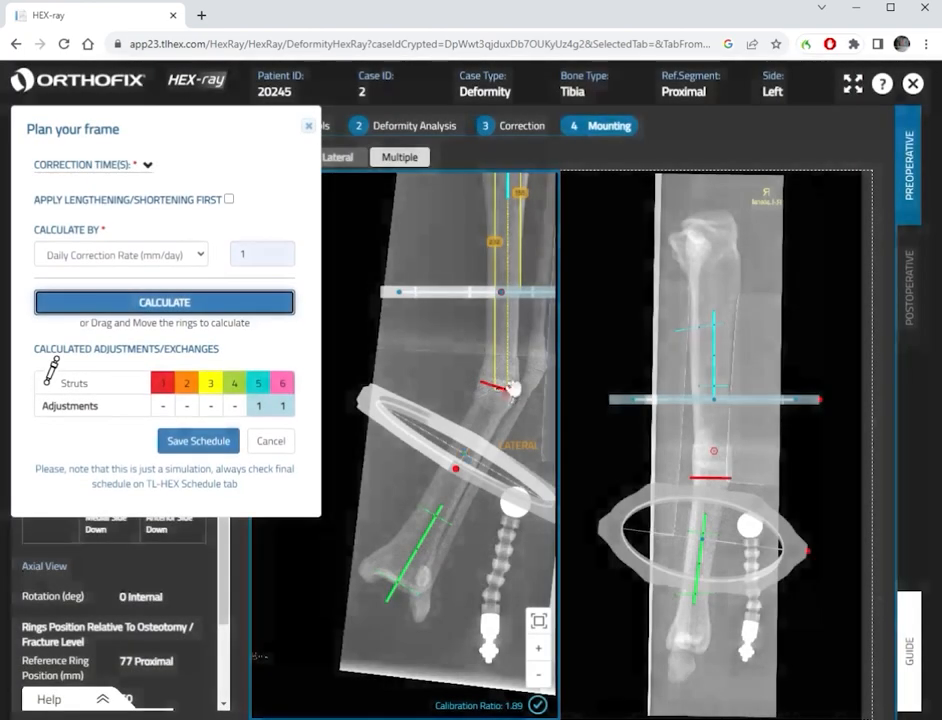
pyautogui.moveTo(472, 475); pyautogui.dragTo(416, 506)
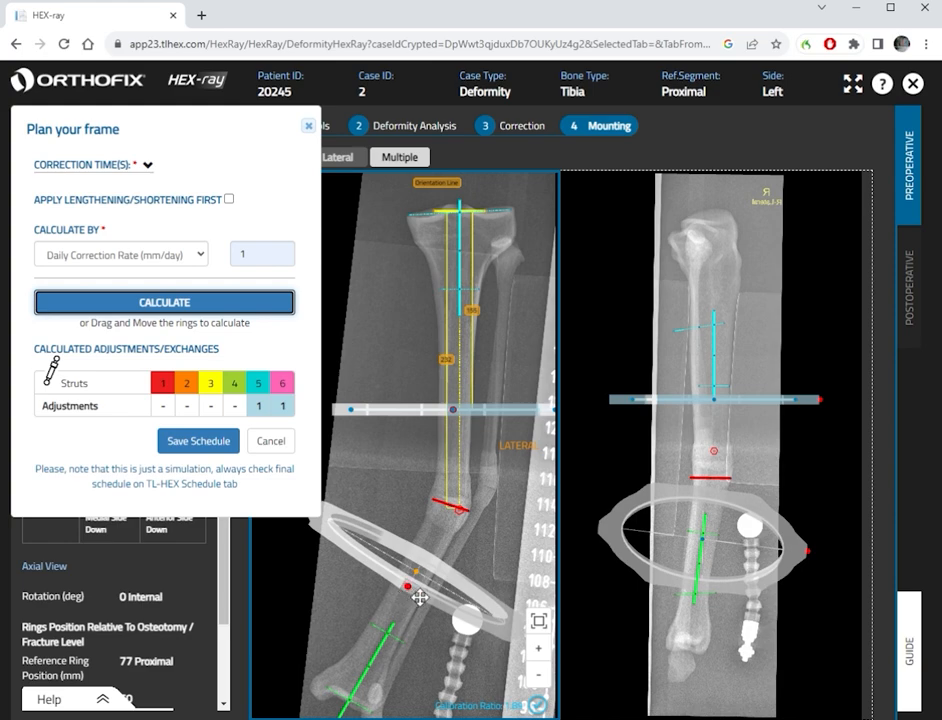
# Fine-tune the distal ring along its fragment in the AP image to about 59 mm from the osteotomy and save the schedule.
pyautogui.moveTo(416, 572); pyautogui.dragTo(414, 577)
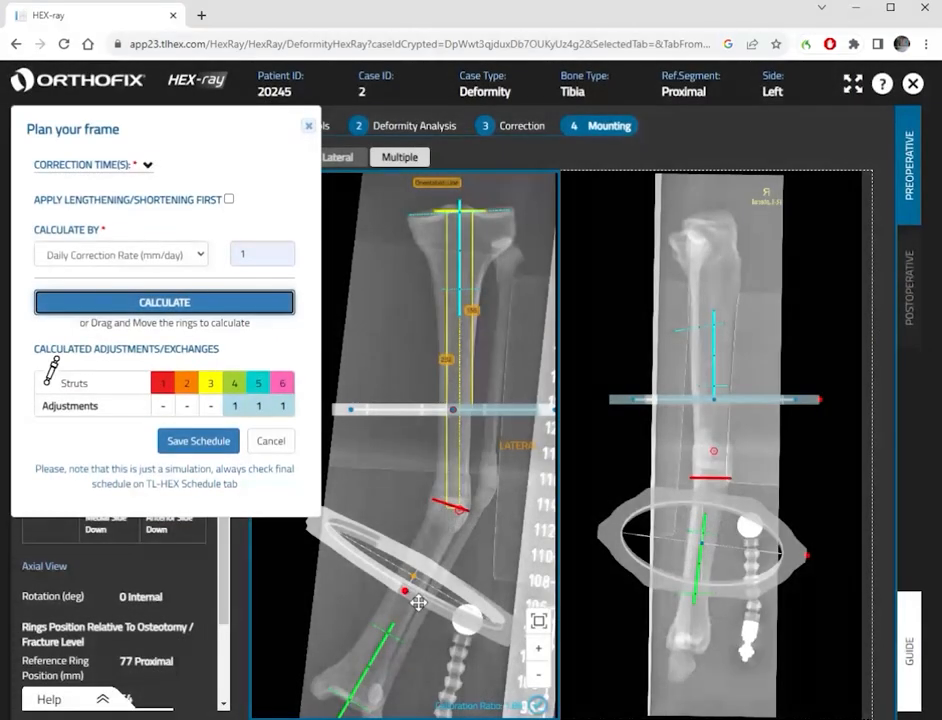
pyautogui.moveTo(418, 602); pyautogui.dragTo(426, 588)
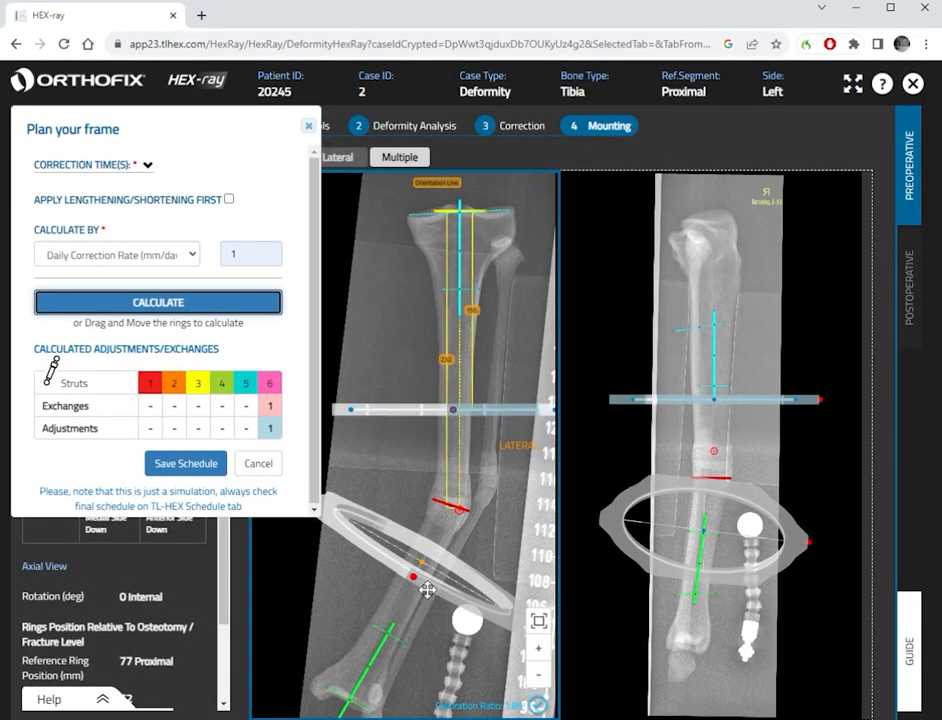
pyautogui.moveTo(422, 562); pyautogui.dragTo(417, 572)
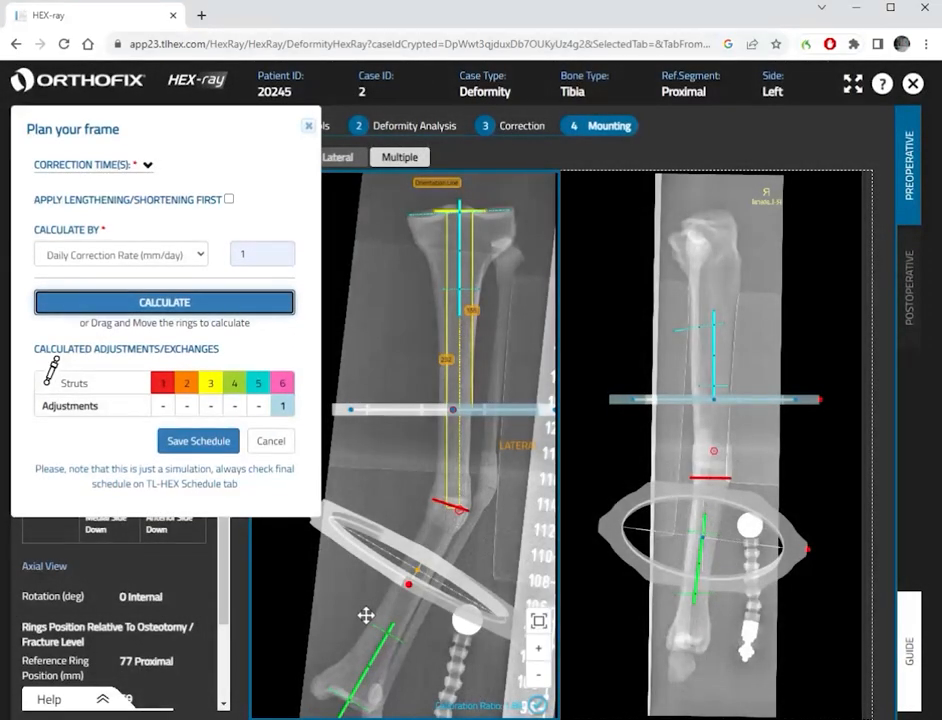
pyautogui.click(197, 441)
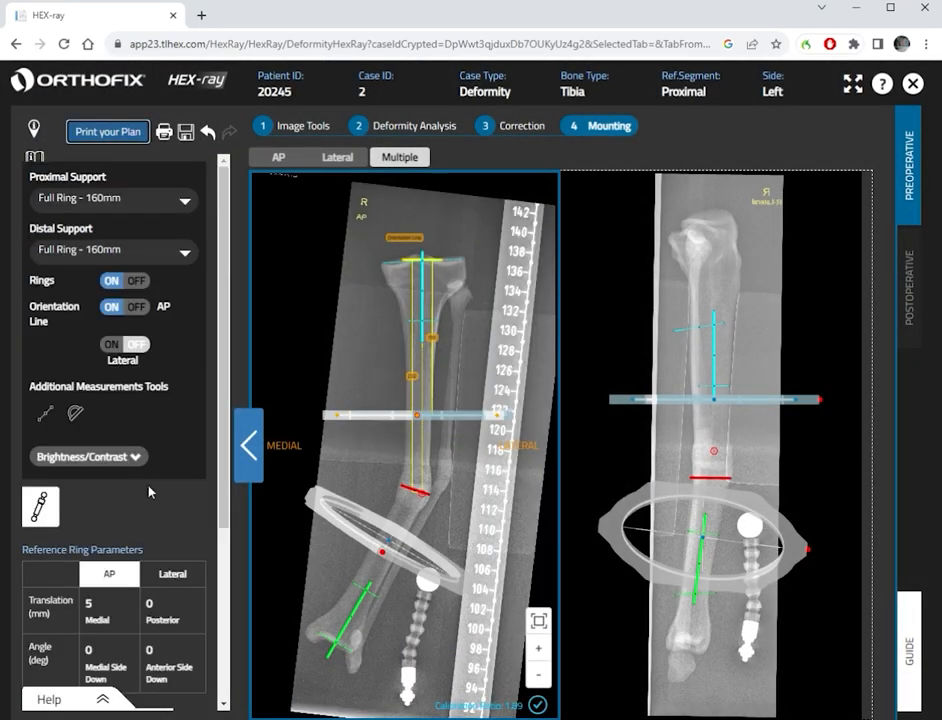
# Generate the printable pre-operative plan with the images as framed, examine the frame application page, and close it.
pyautogui.click(117, 138)
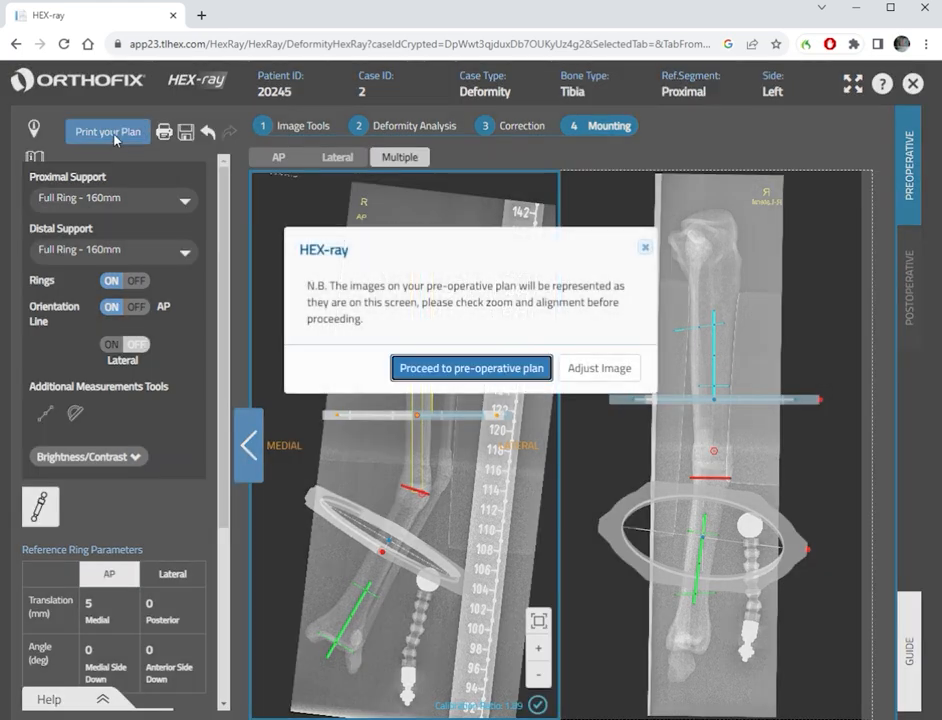
pyautogui.click(498, 372)
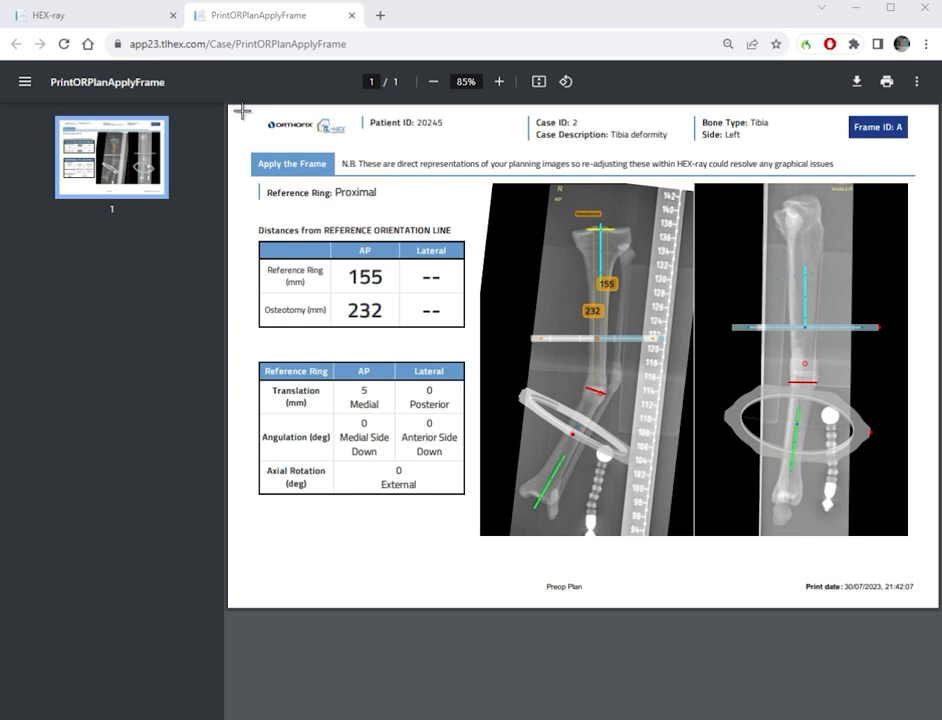
pyautogui.moveTo(238, 114); pyautogui.dragTo(926, 621)
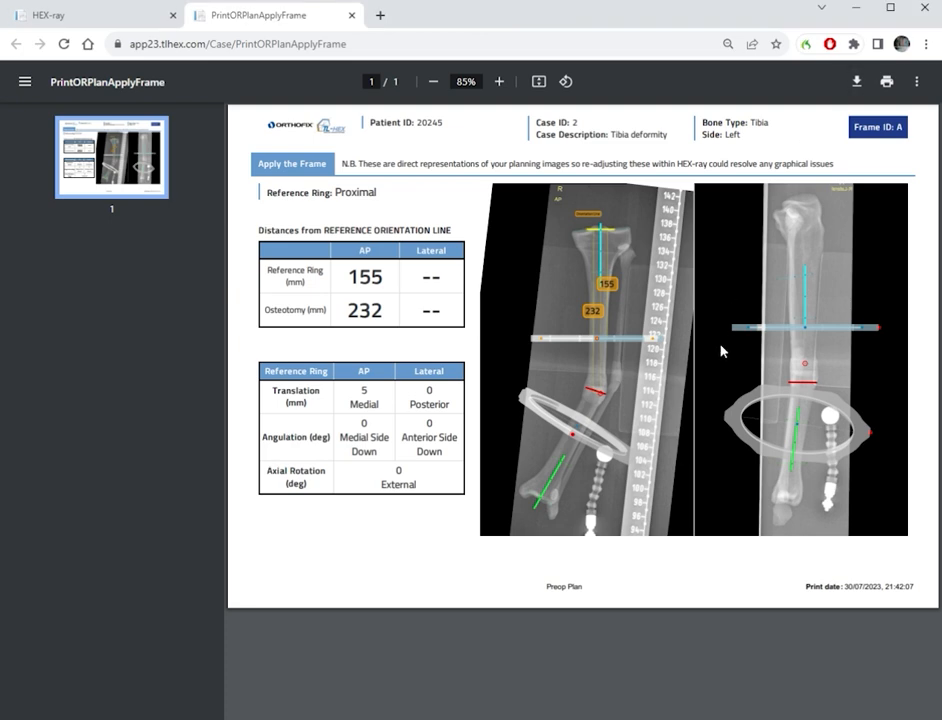
pyautogui.click(351, 15)
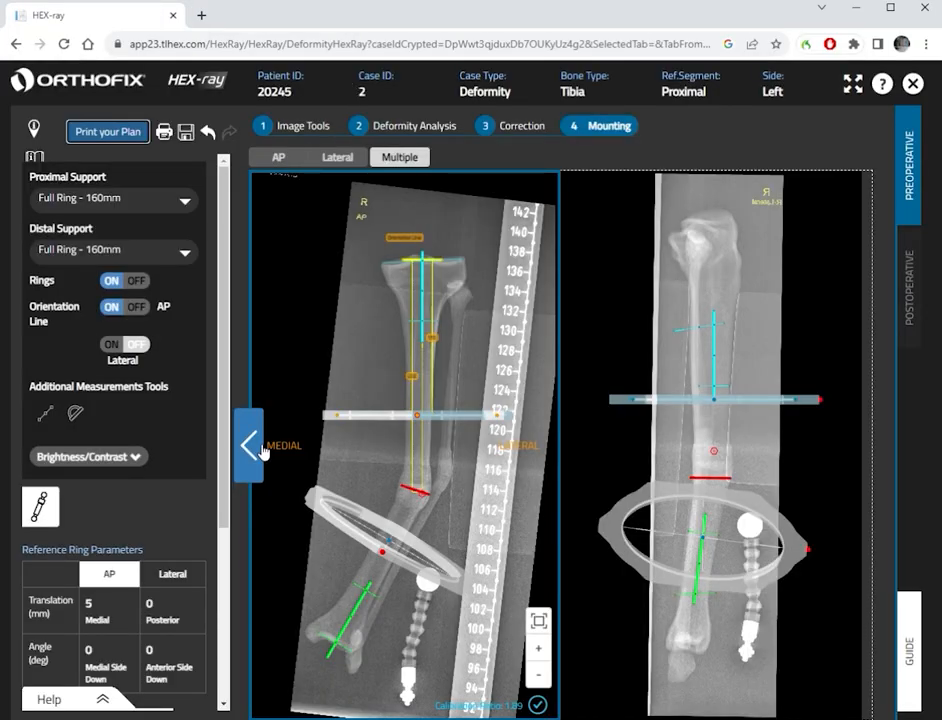
# Lock the mounting stage and save the changes while returning to the TL-HEX case.
pyautogui.scroll(-5, 150, 440)
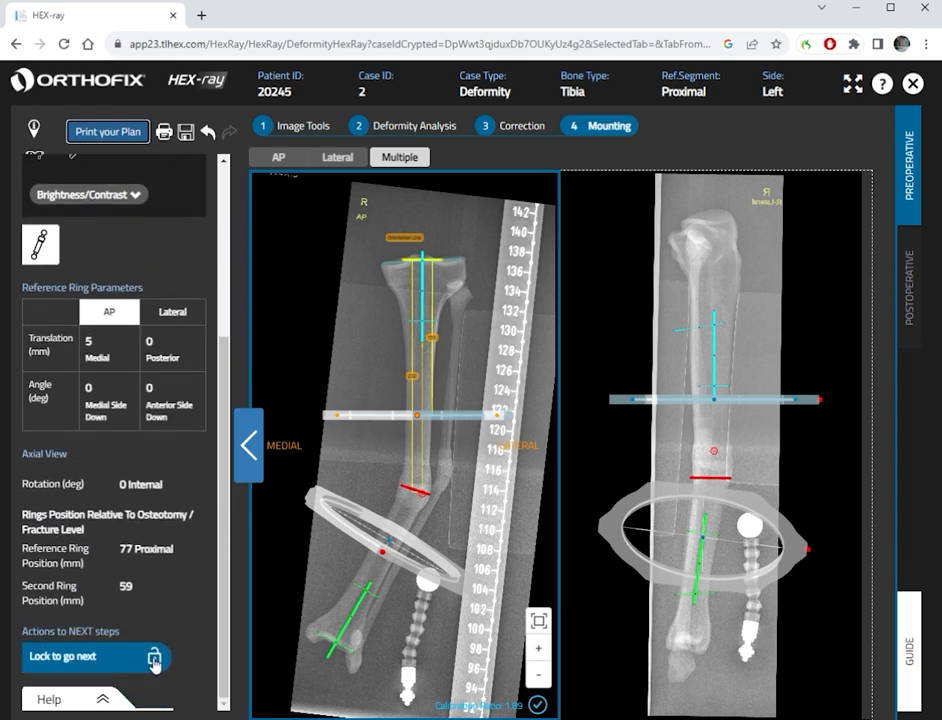
pyautogui.click(154, 660)
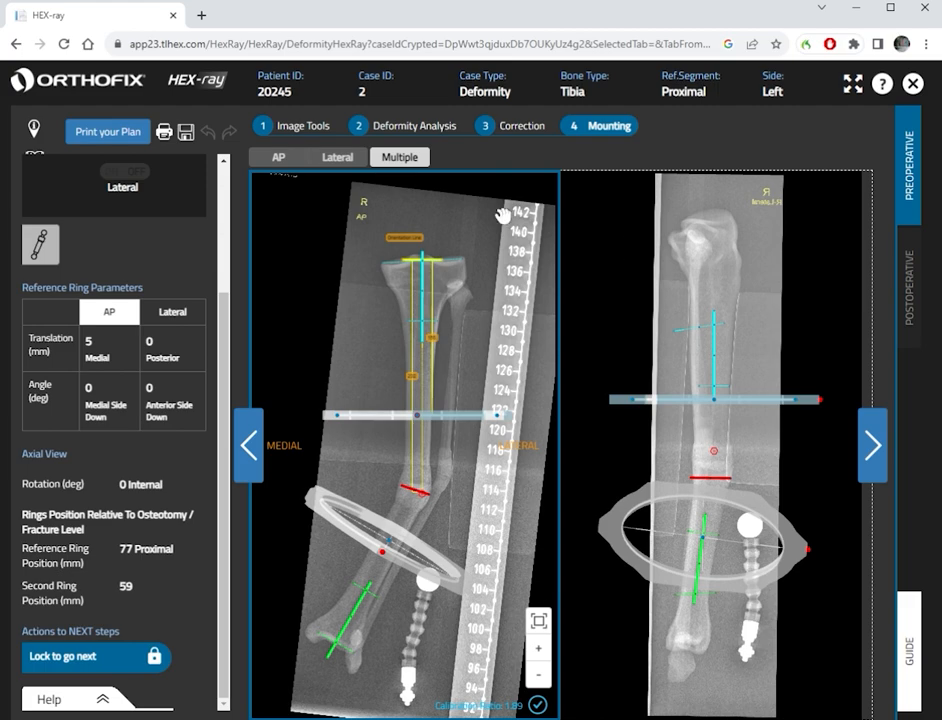
pyautogui.click(877, 467)
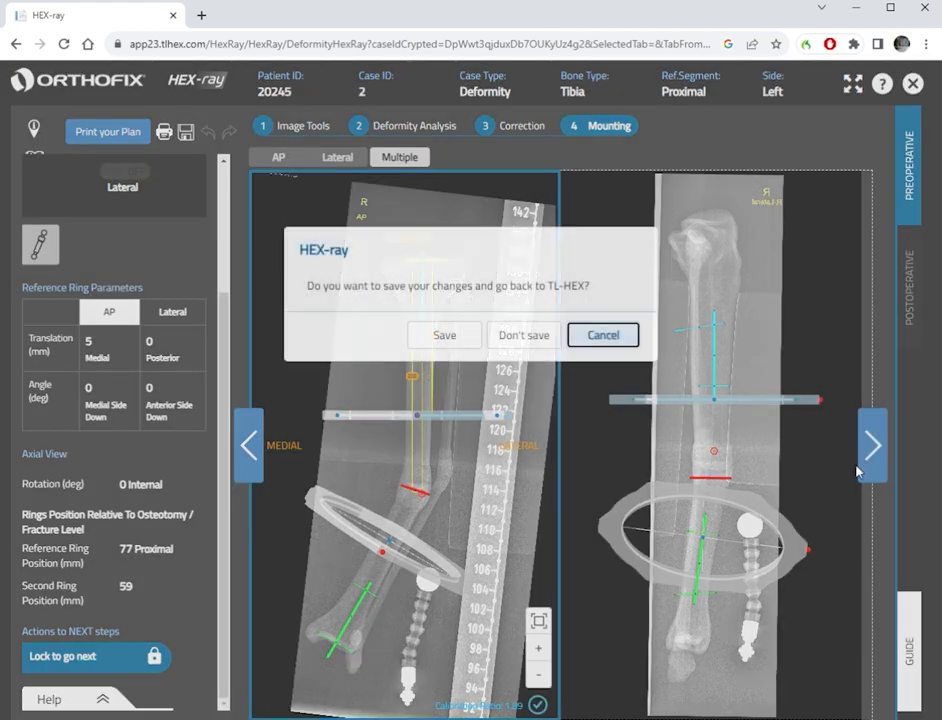
pyautogui.click(466, 351)
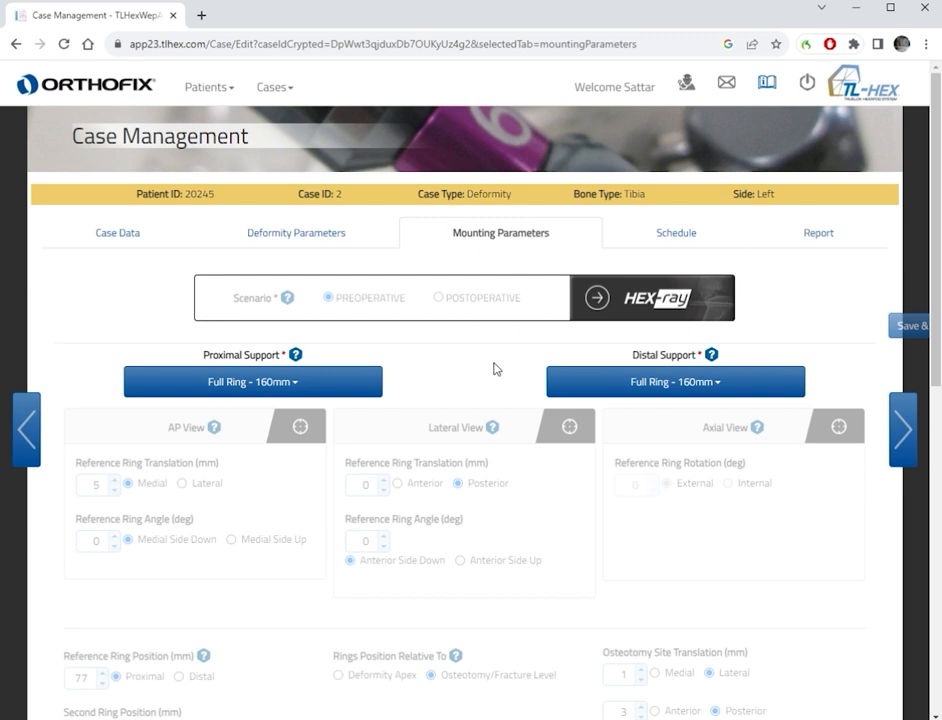
# Review the imported mounting parameters, strut sizes with acute and gradual lengths, and the frame's AP, lateral and axial views.
pyautogui.scroll(-2, 650, 345)
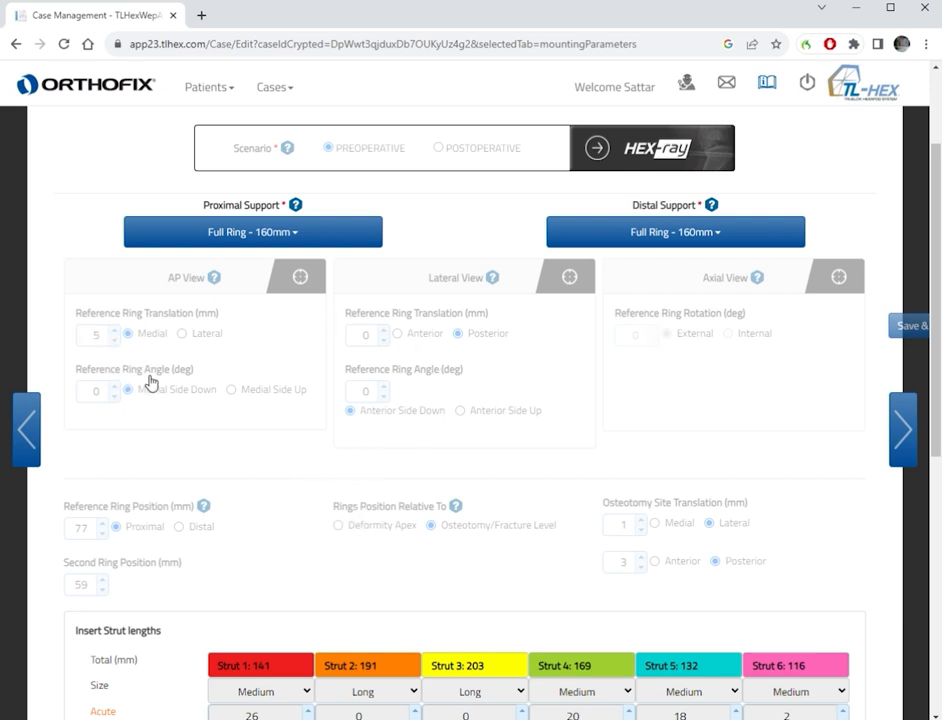
pyautogui.scroll(-3, 320, 418)
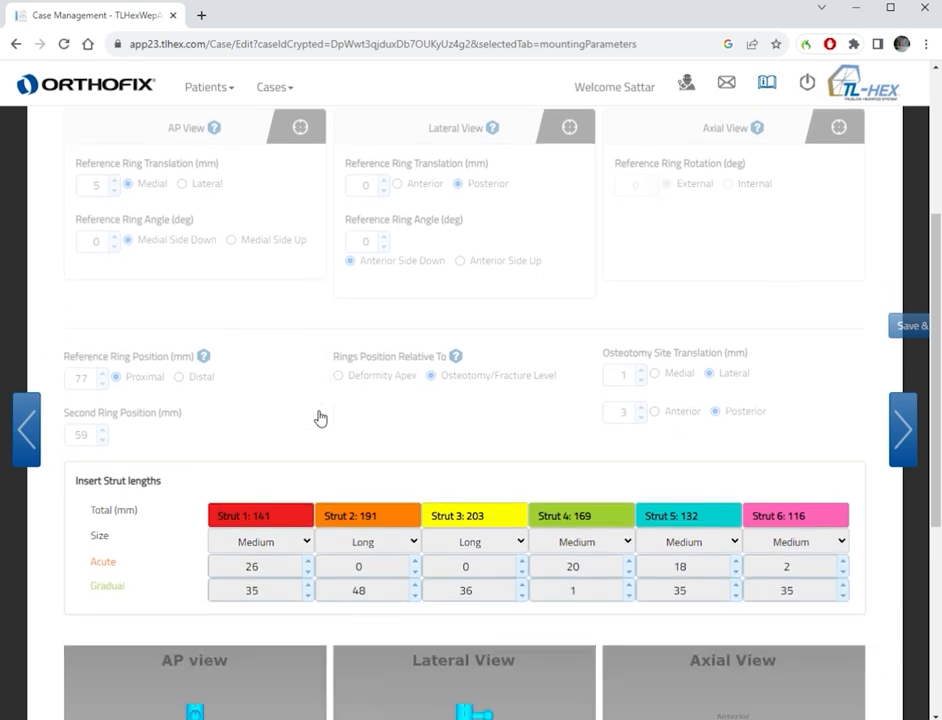
pyautogui.scroll(-4, 320, 418)
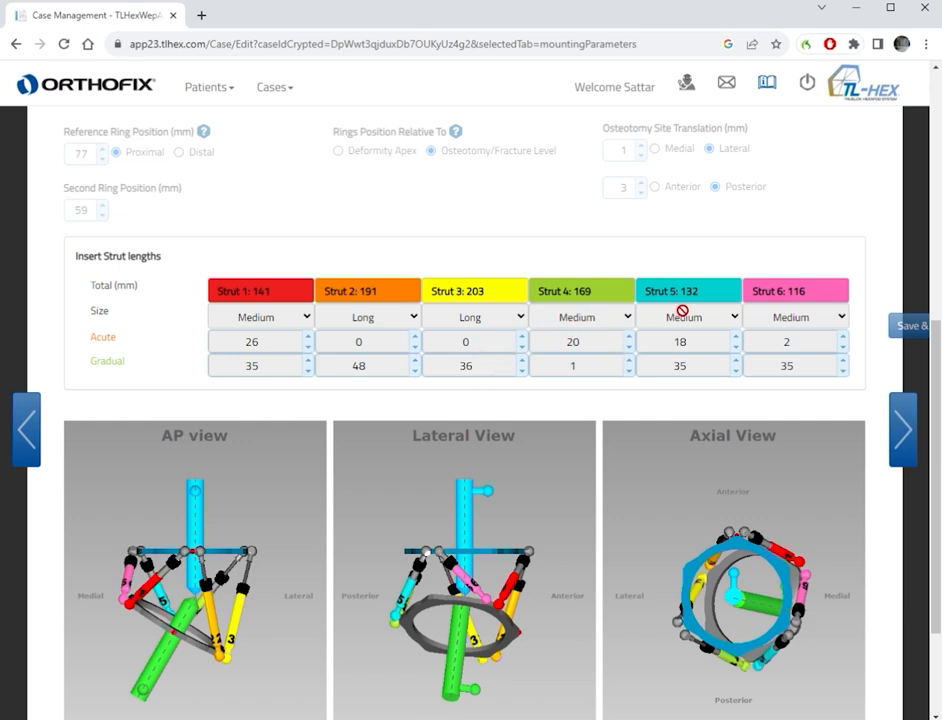
pyautogui.scroll(-3, 820, 362)
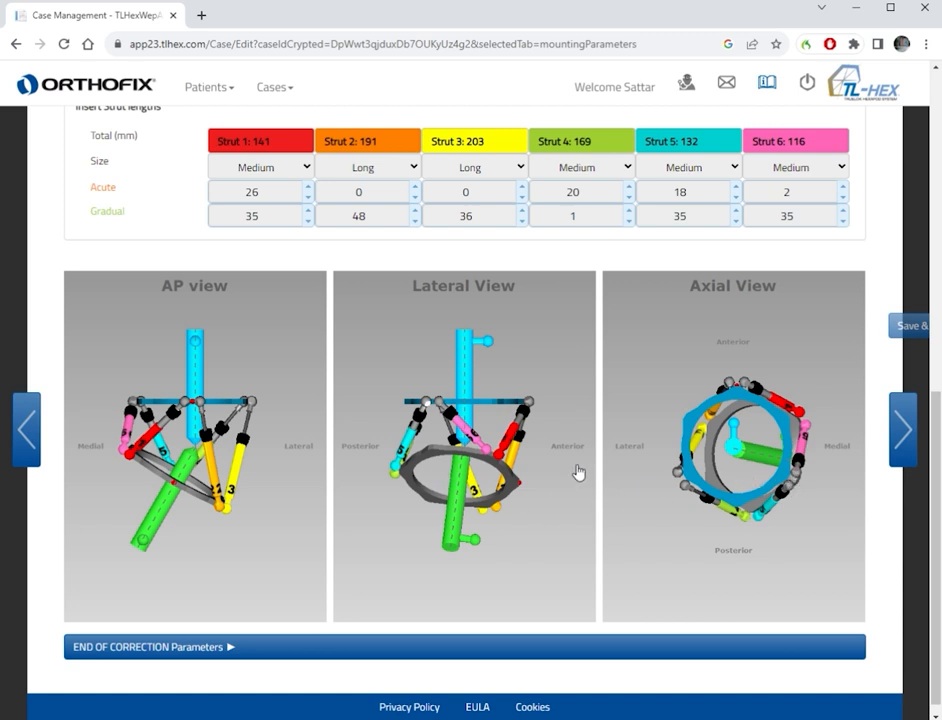
pyautogui.scroll(-1, 177, 330)
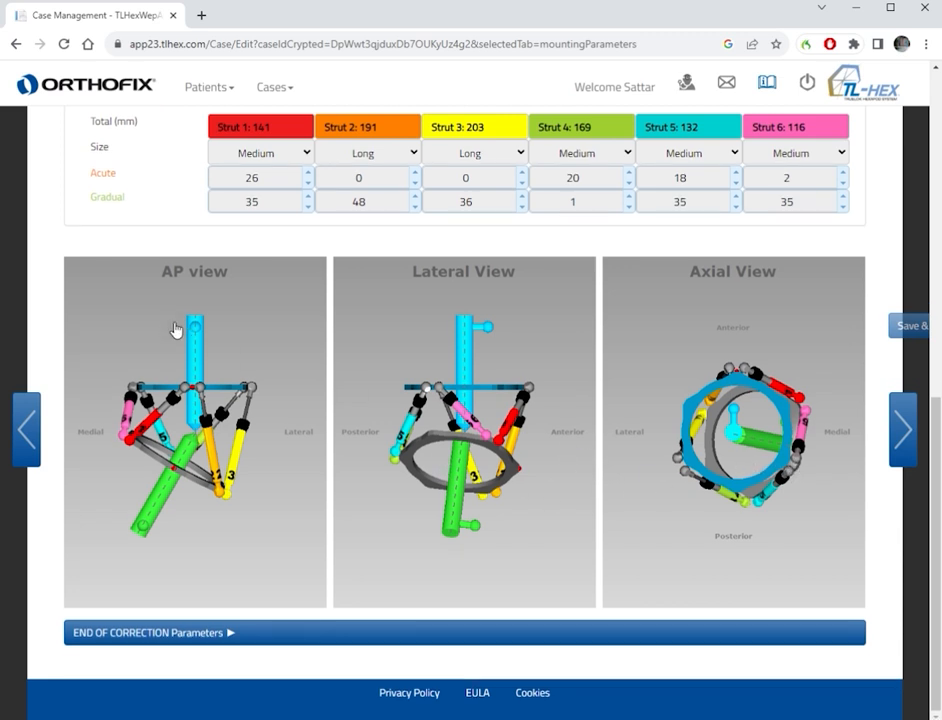
# Expand the End of Correction parameters and compare the final strut lengths and frame views with the starting frame.
pyautogui.click(185, 638)
pyautogui.scroll(-4, 330, 490)
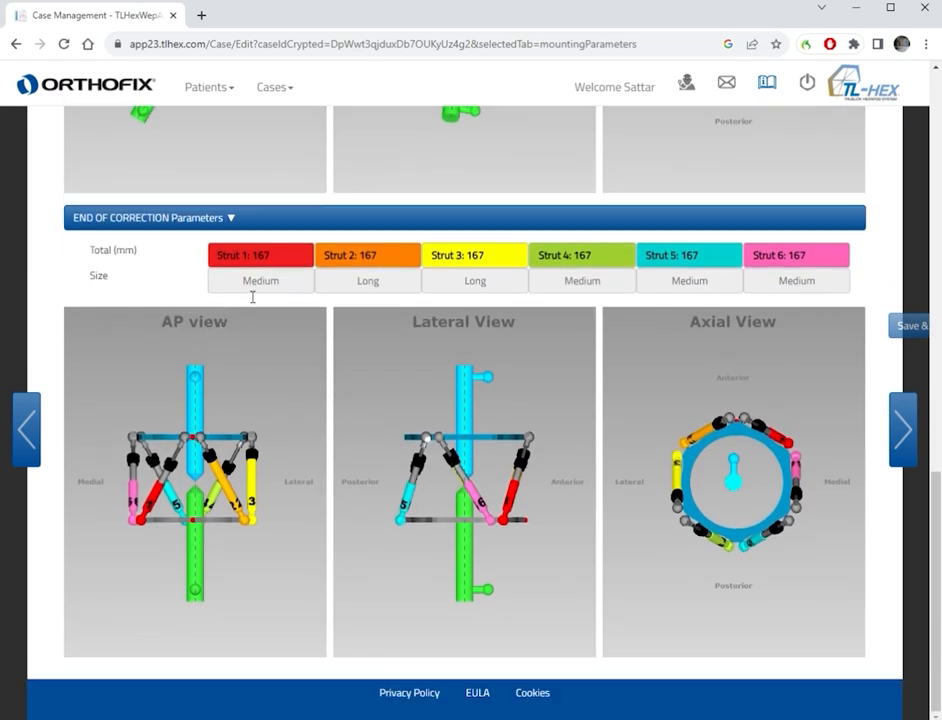
pyautogui.scroll(4, 252, 297)
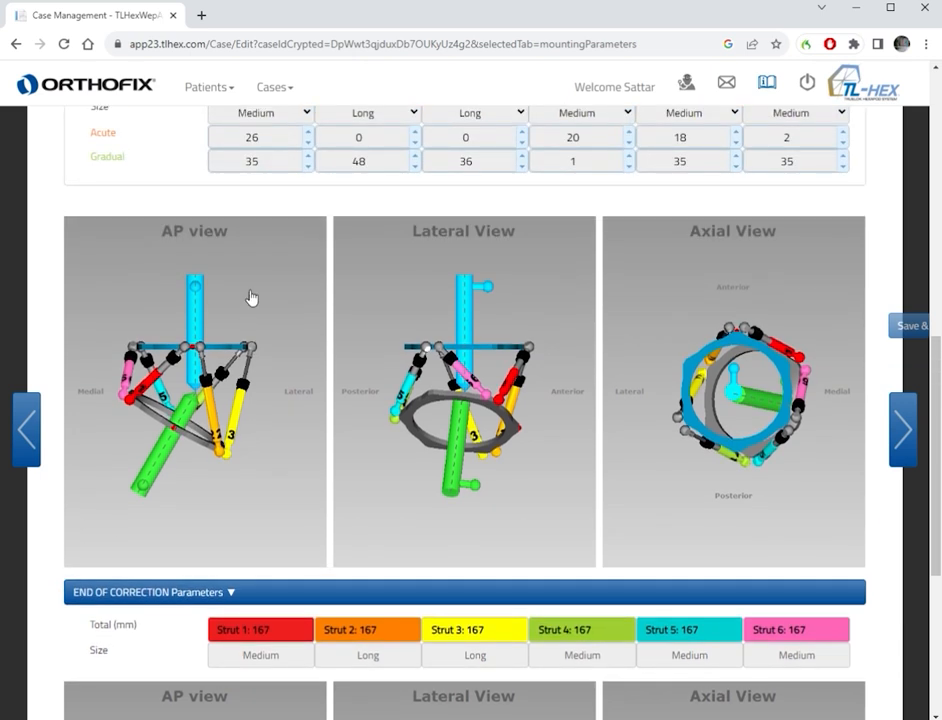
pyautogui.scroll(1, 252, 297)
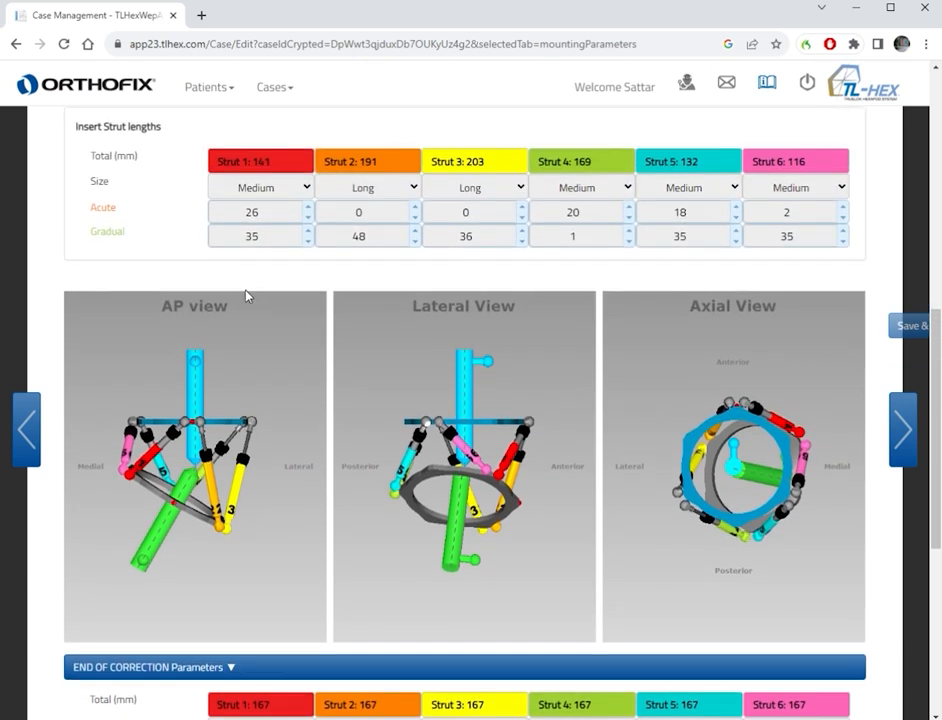
pyautogui.scroll(-1, 246, 295)
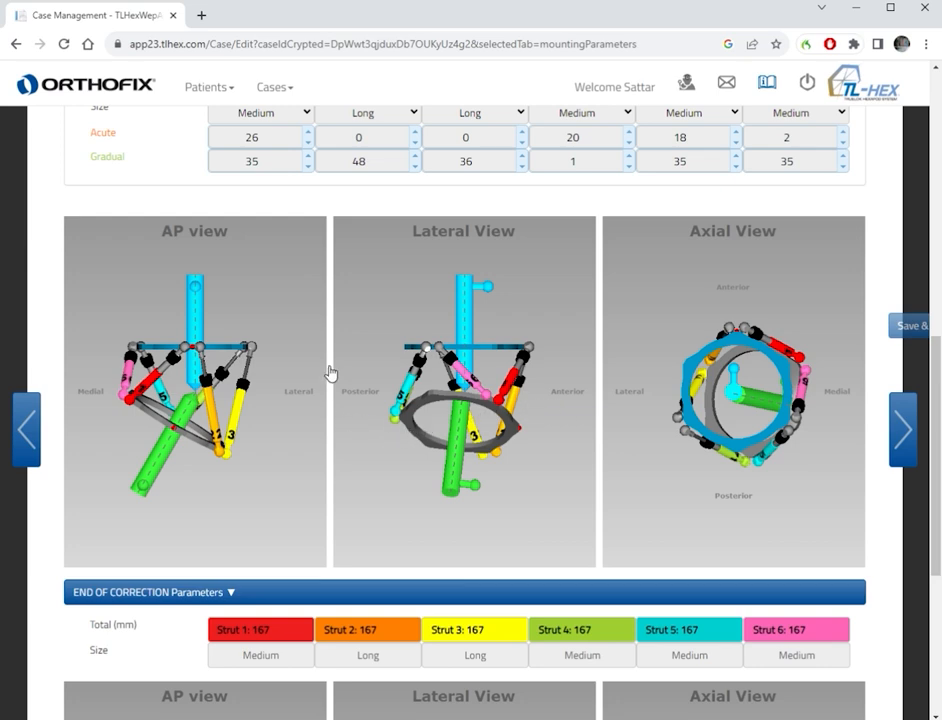
pyautogui.scroll(-4, 534, 278)
pyautogui.scroll(4, 534, 278)
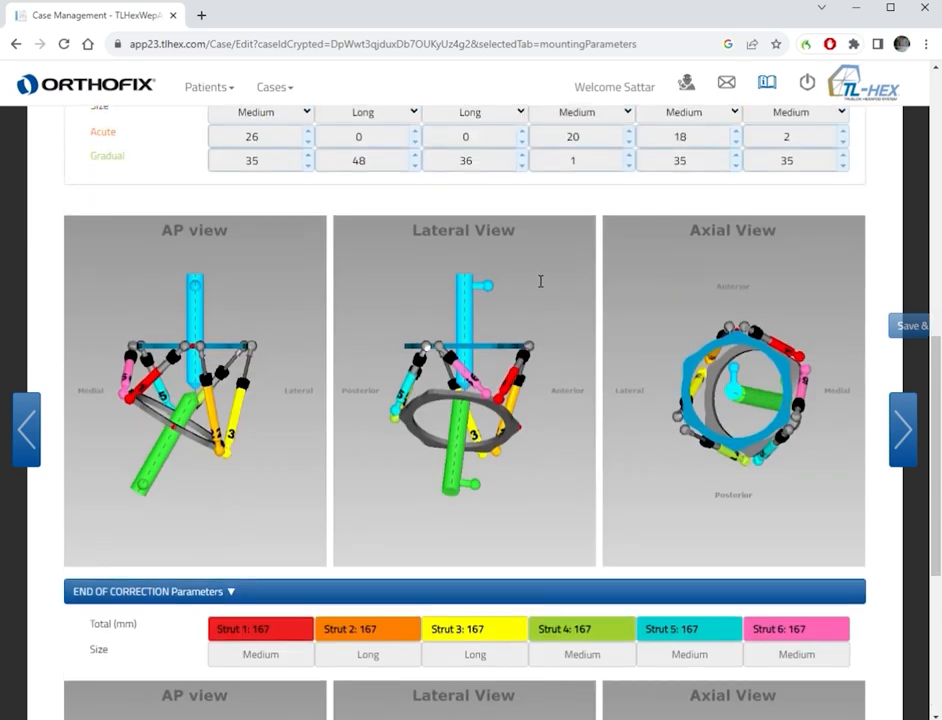
pyautogui.scroll(10, 540, 281)
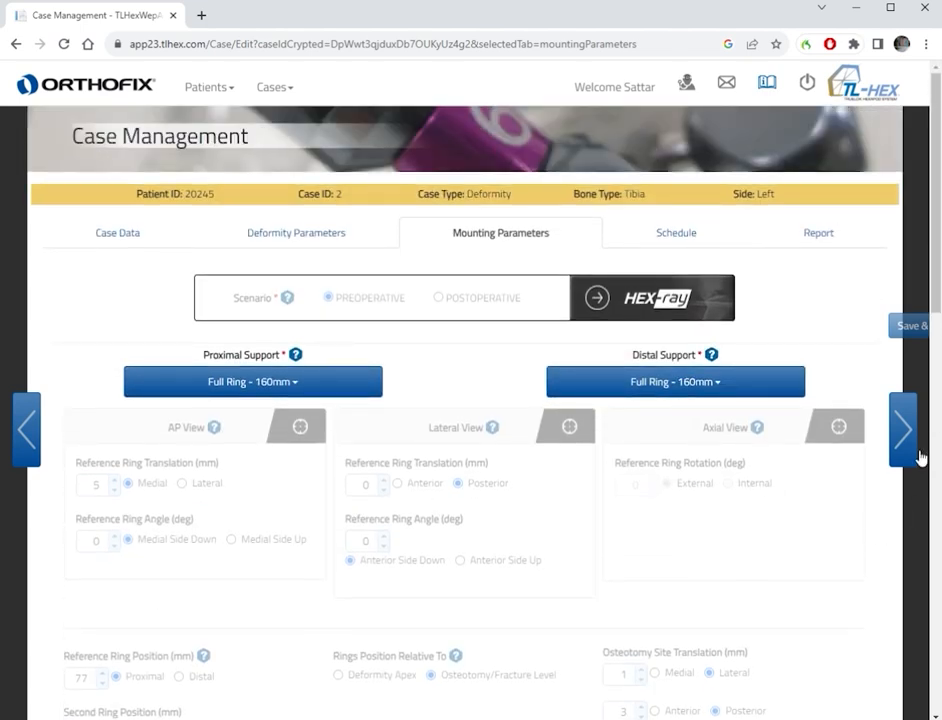
# Proceed through the schedule settings to the report and examine the day-by-day strut adjustment and exchange table.
pyautogui.click(908, 458)
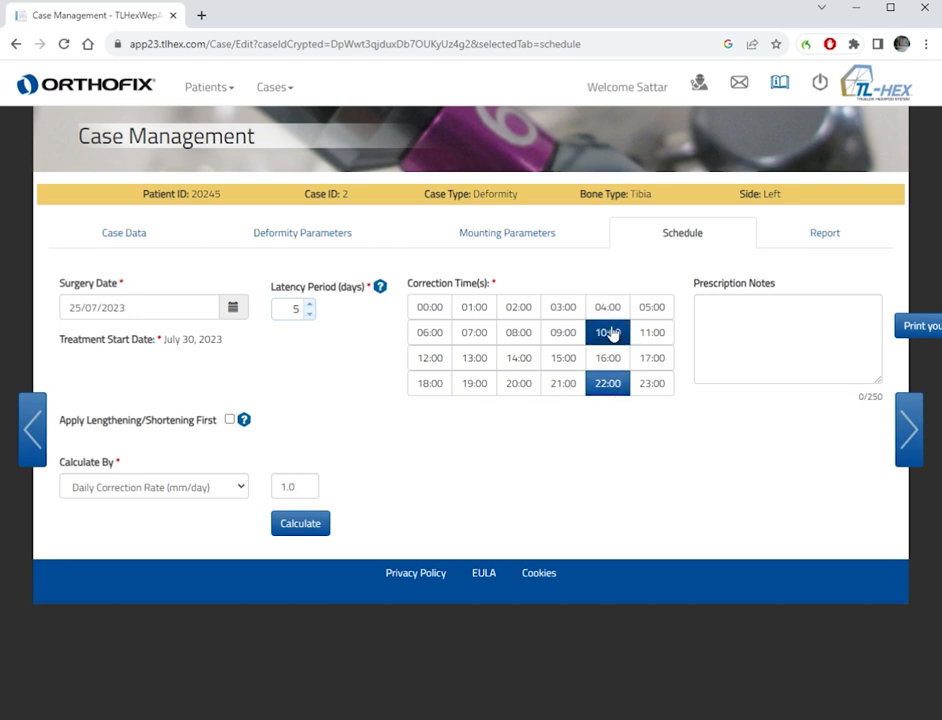
pyautogui.click(910, 432)
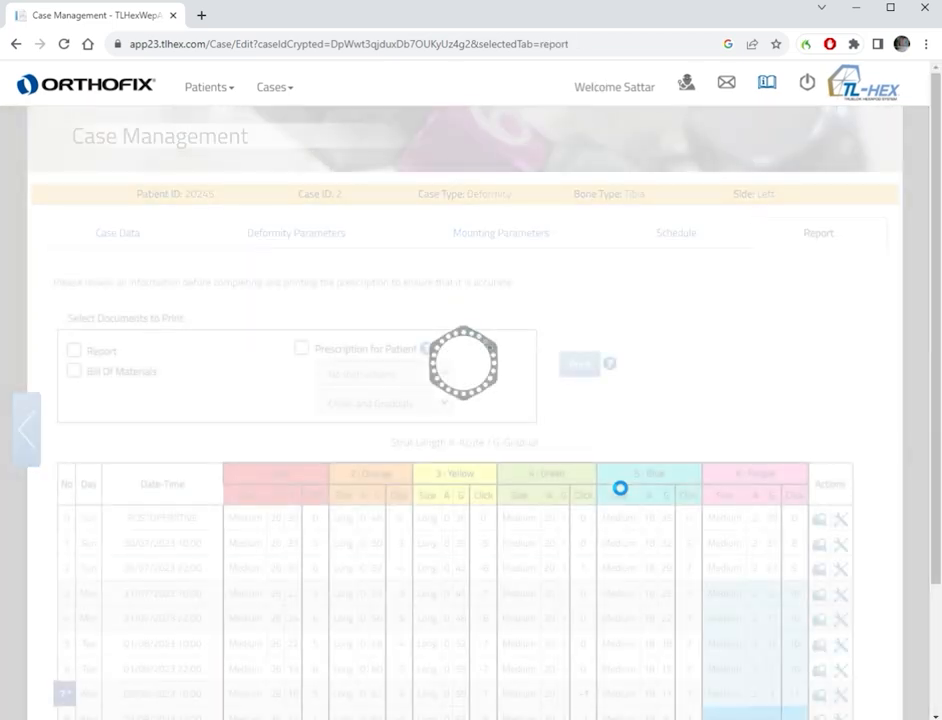
pyautogui.scroll(-3, 610, 480)
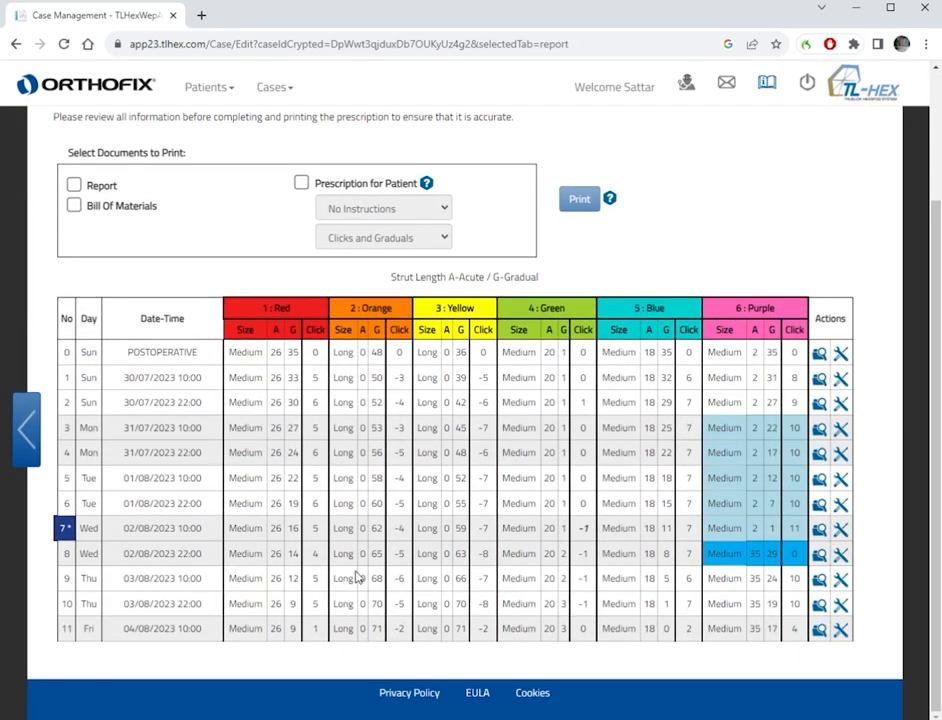
pyautogui.scroll(3, 740, 332)
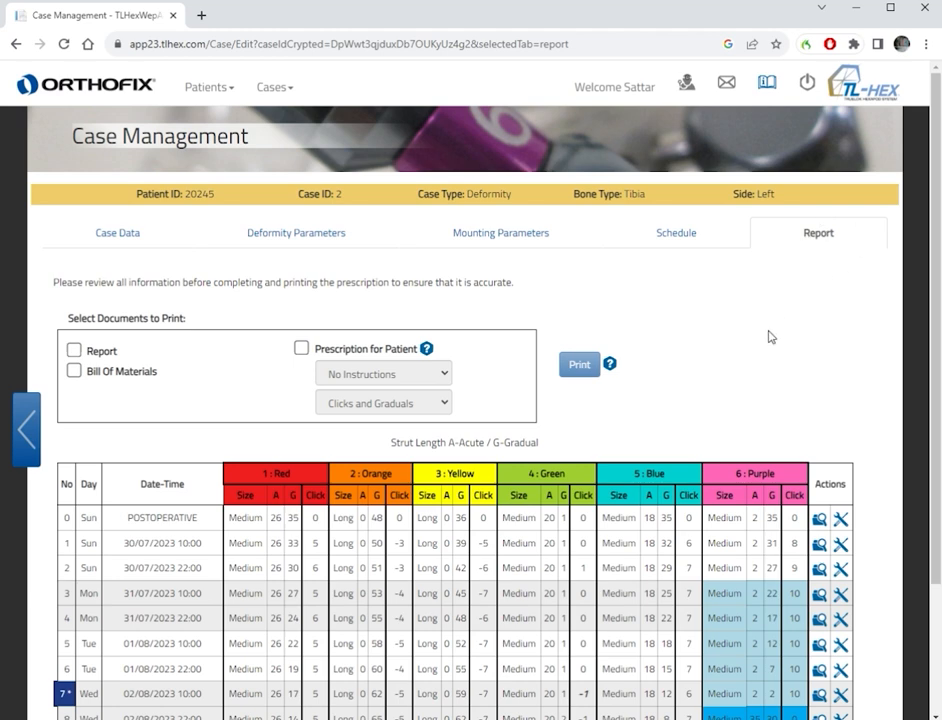
pyautogui.scroll(-2, 772, 332)
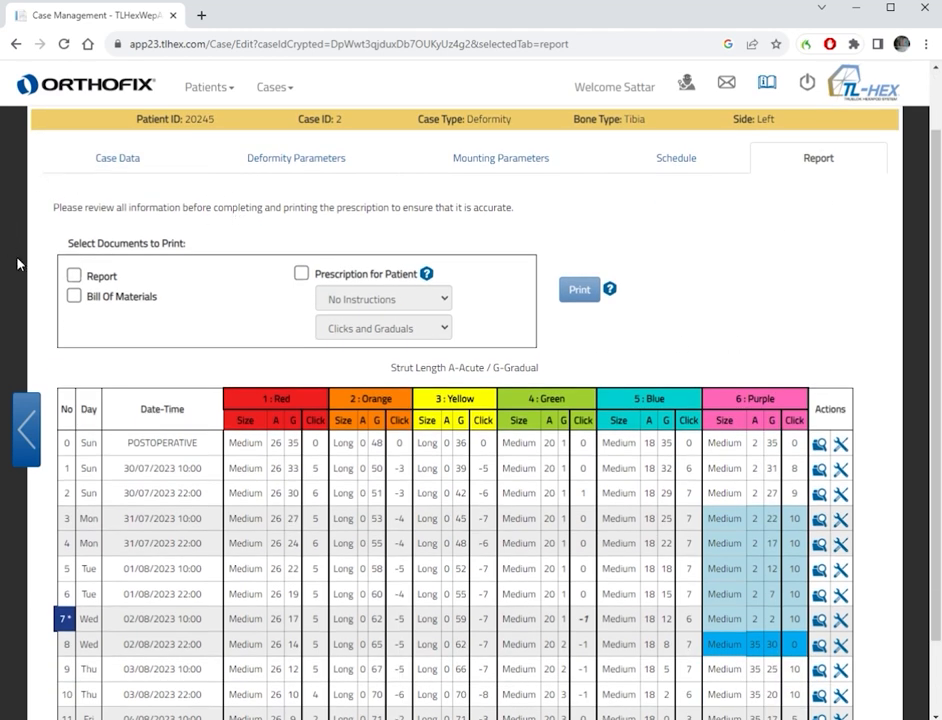
# Open the report detail for line 7, dated 02/08/2023 10:00, and examine its remaining deformity and strut settings.
pyautogui.scroll(-2, 466, 248)
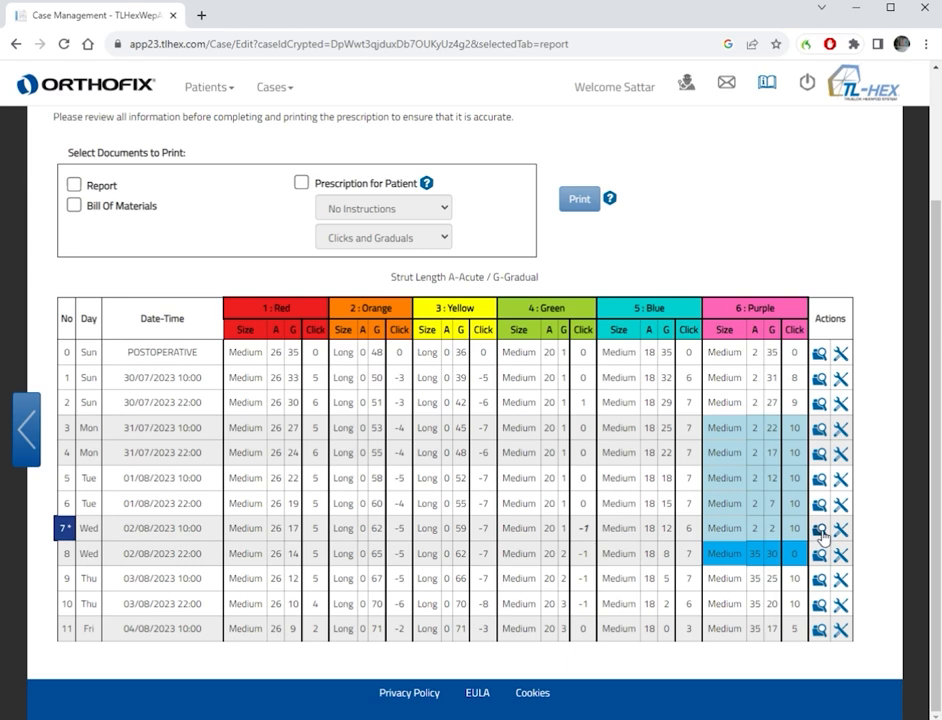
pyautogui.click(822, 533)
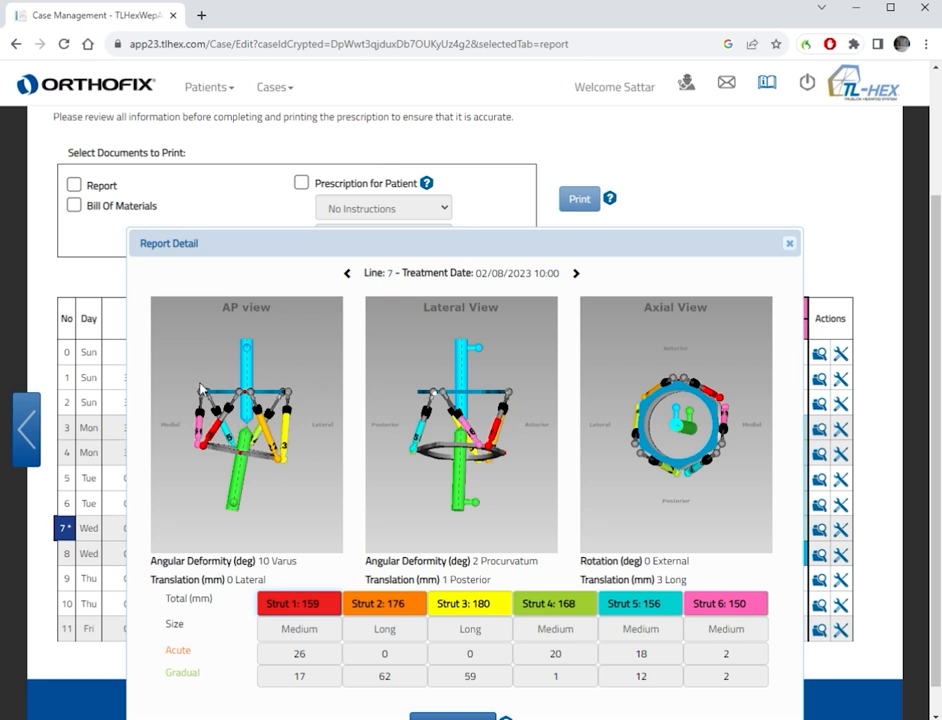
pyautogui.scroll(-1, 369, 580)
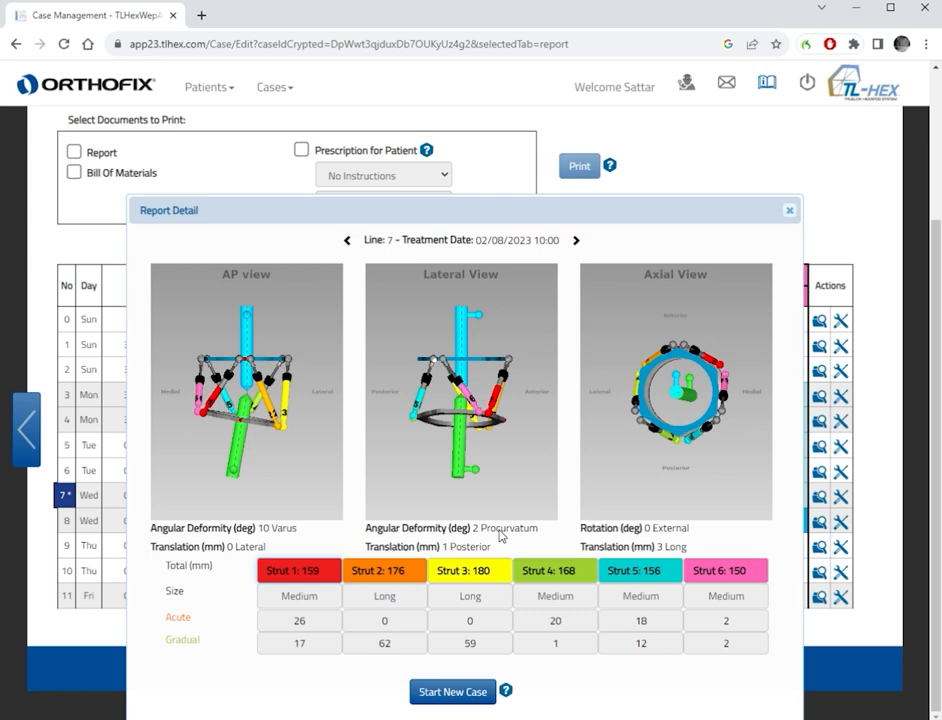
# Inspect the strut adjustment options for line 4, dated 31/07/2023 22:00, and cancel without applying changes.
pyautogui.click(790, 213)
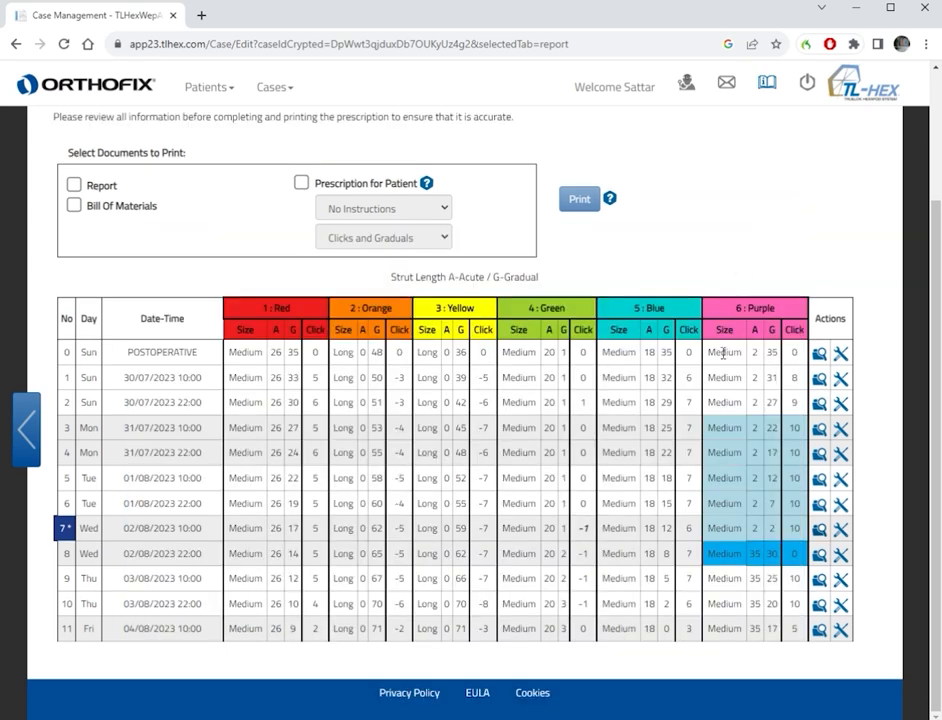
pyautogui.click(842, 456)
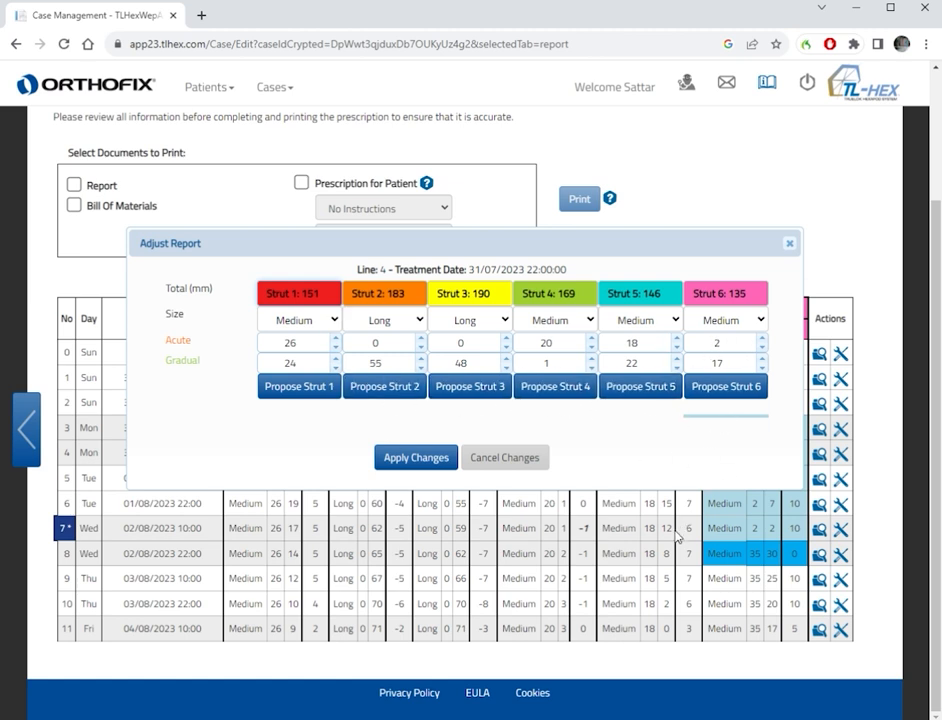
pyautogui.click(520, 458)
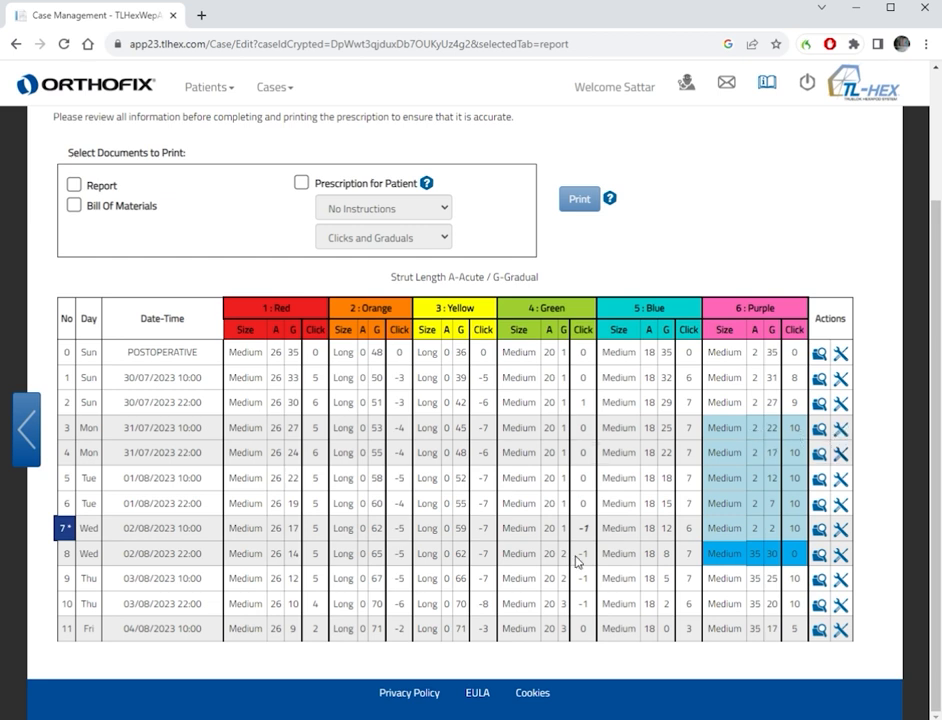
# Generate the Prescription for Patient with No Instructions and Clicks and Graduals, and review its strut adjustment pages.
pyautogui.scroll(3, 576, 562)
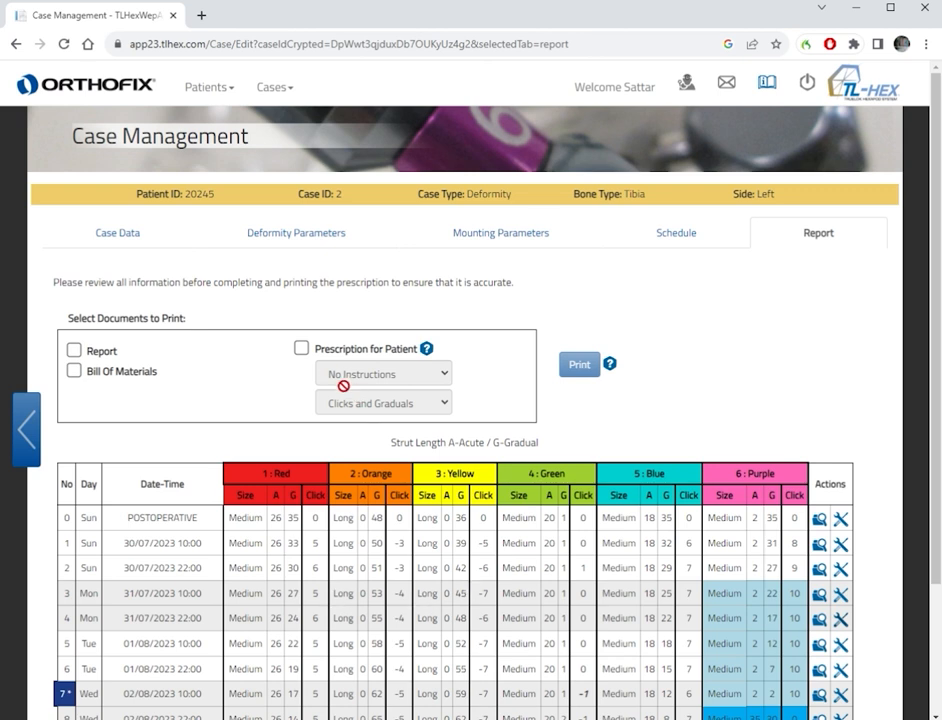
pyautogui.click(300, 349)
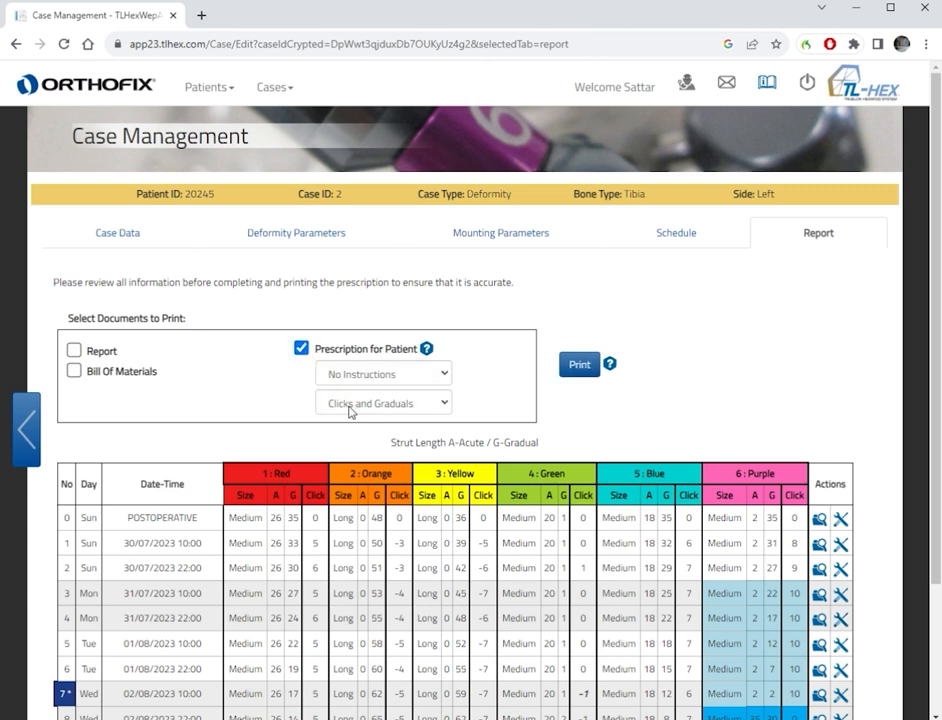
pyautogui.click(580, 364)
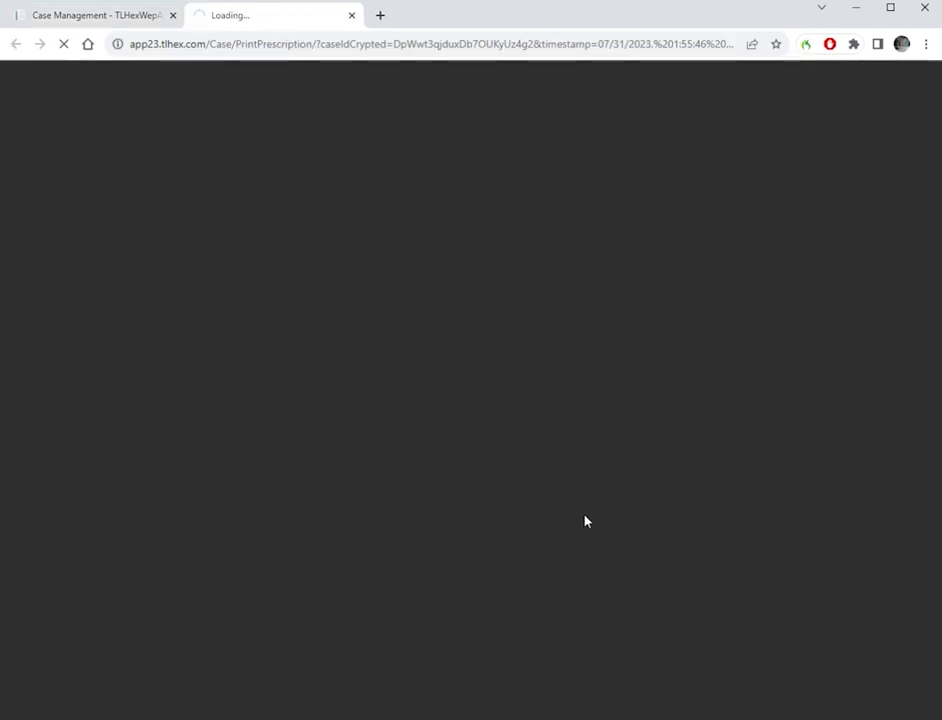
pyautogui.scroll(-4, 585, 520)
pyautogui.scroll(-1, 586, 520)
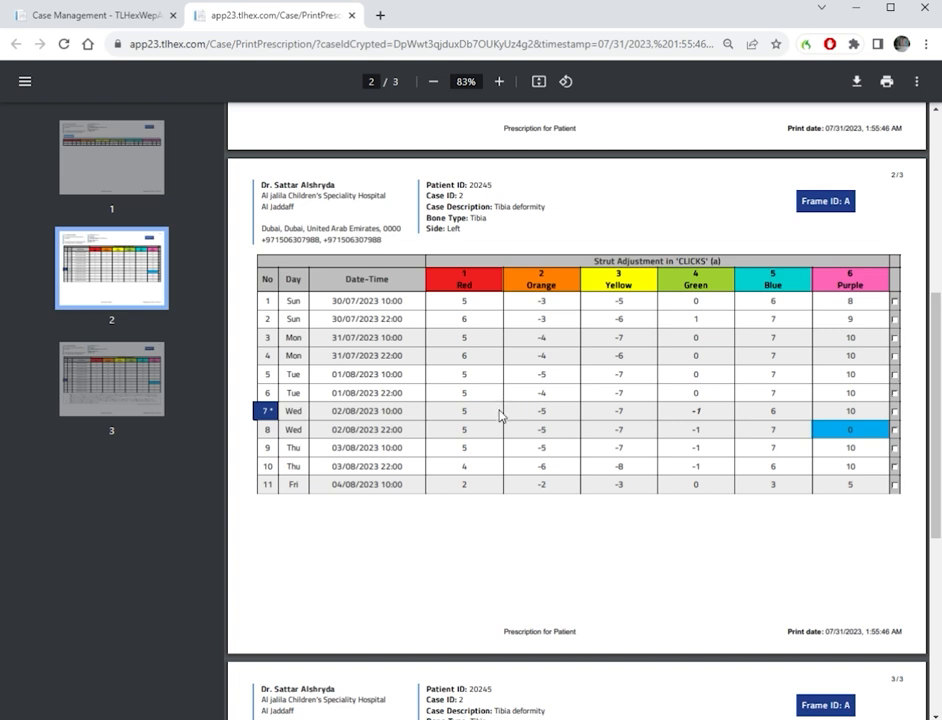
pyautogui.click(352, 15)
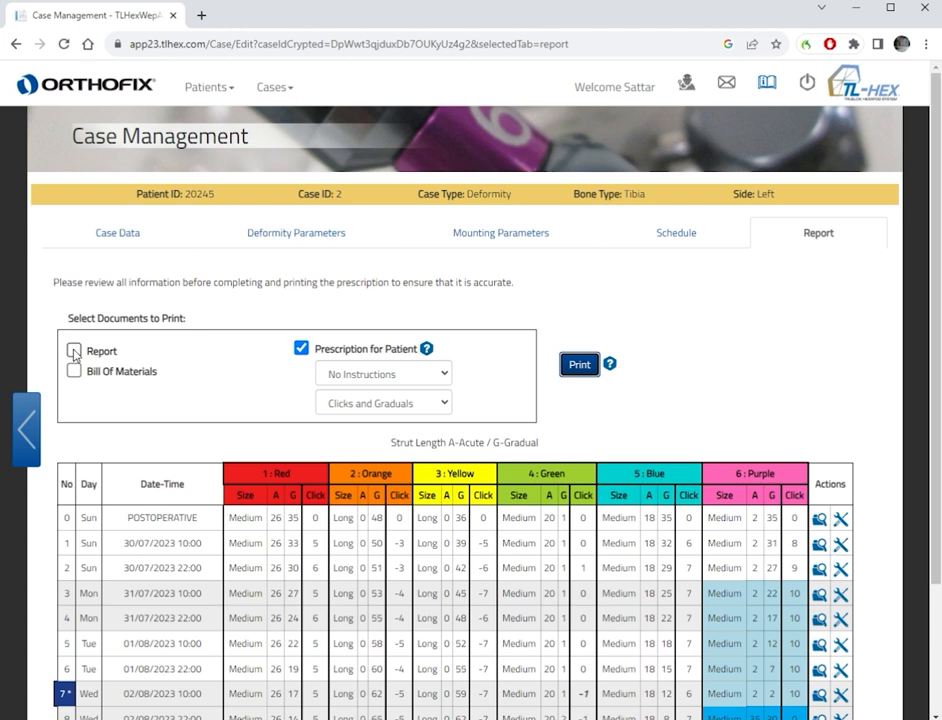
# Generate only the Report document and review its mounting views, strut events, initial strut configuration and schedule table.
pyautogui.click(73, 350)
pyautogui.click(301, 348)
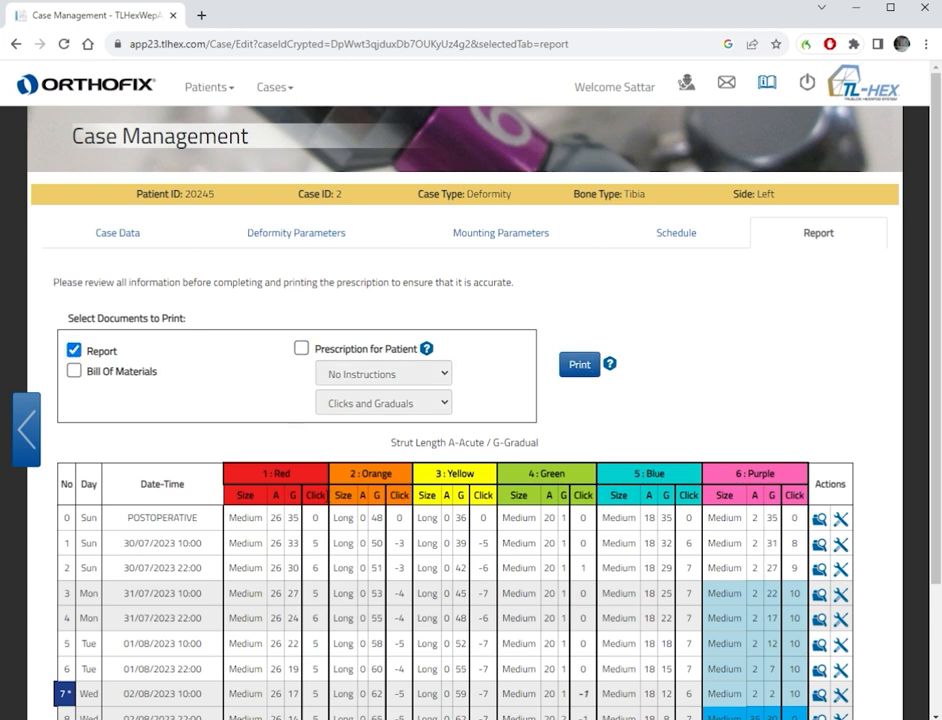
pyautogui.click(581, 366)
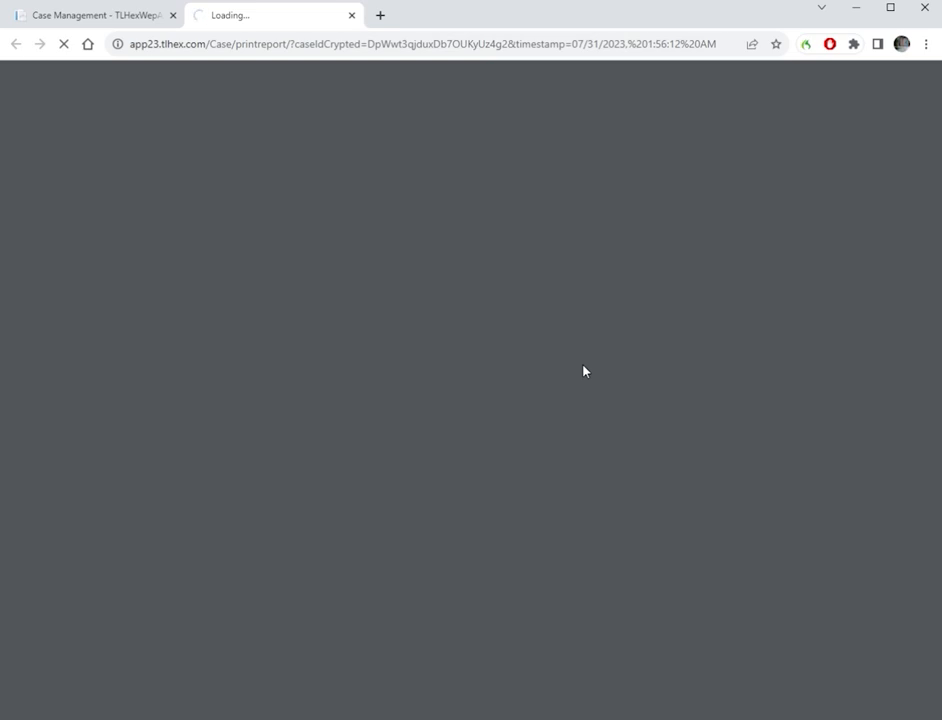
pyautogui.scroll(-2, 585, 370)
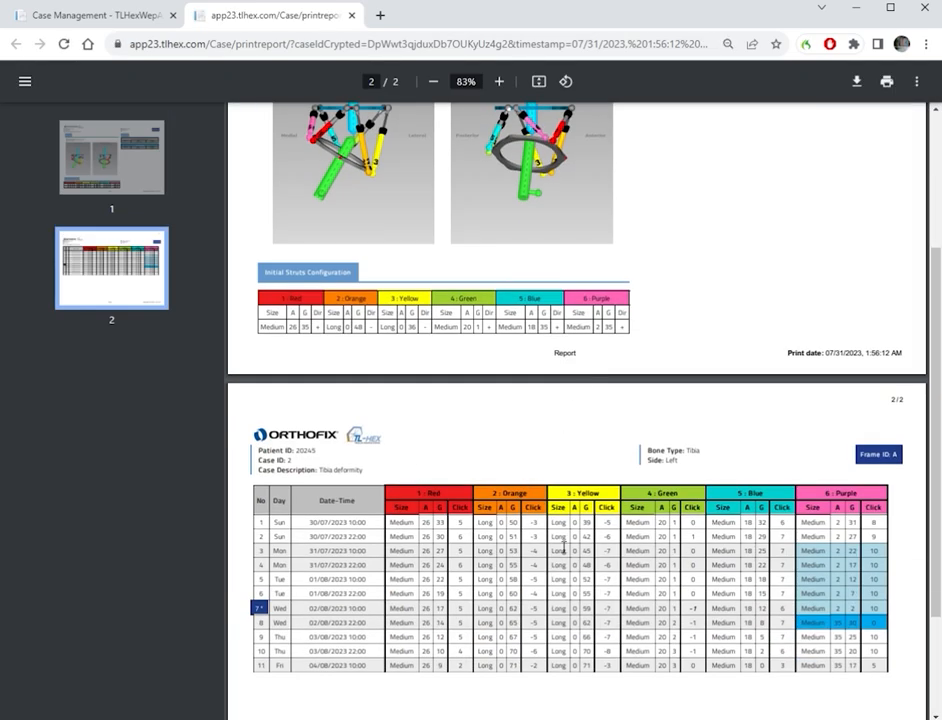
pyautogui.scroll(-2, 597, 560)
pyautogui.scroll(8, 597, 557)
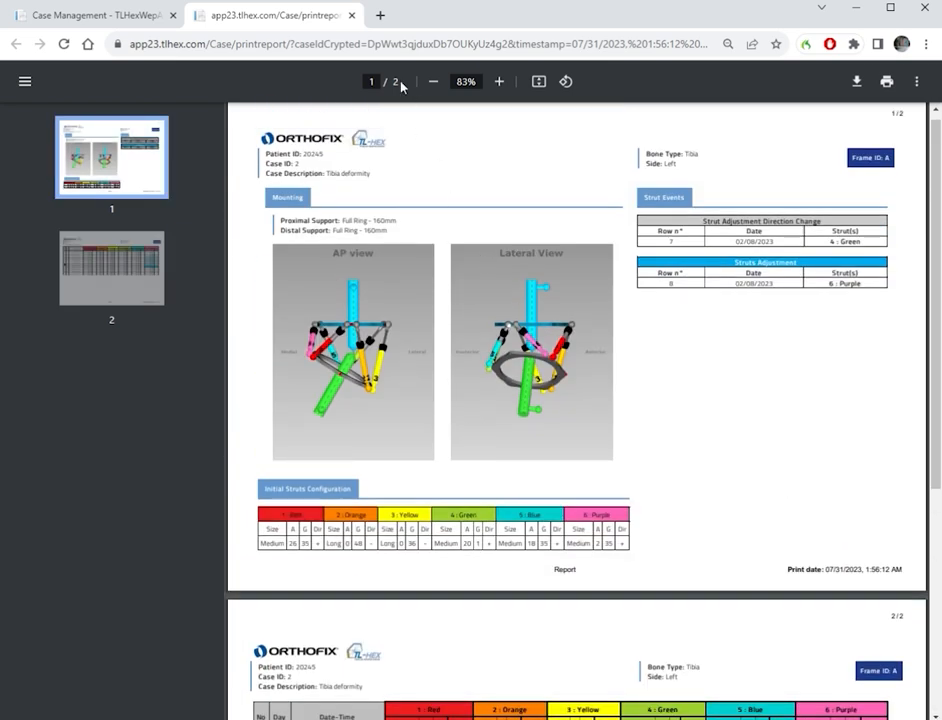
pyautogui.click(352, 15)
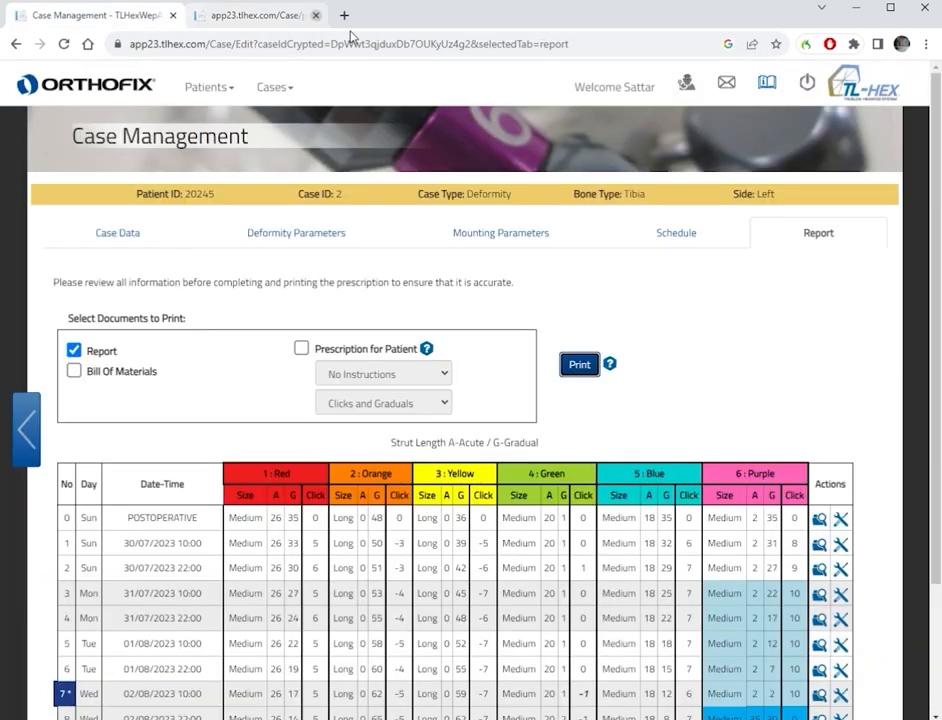
# Generate only the Bill Of Materials, review its struts and rings, and return to the case's strut schedule.
pyautogui.click(74, 371)
pyautogui.click(75, 350)
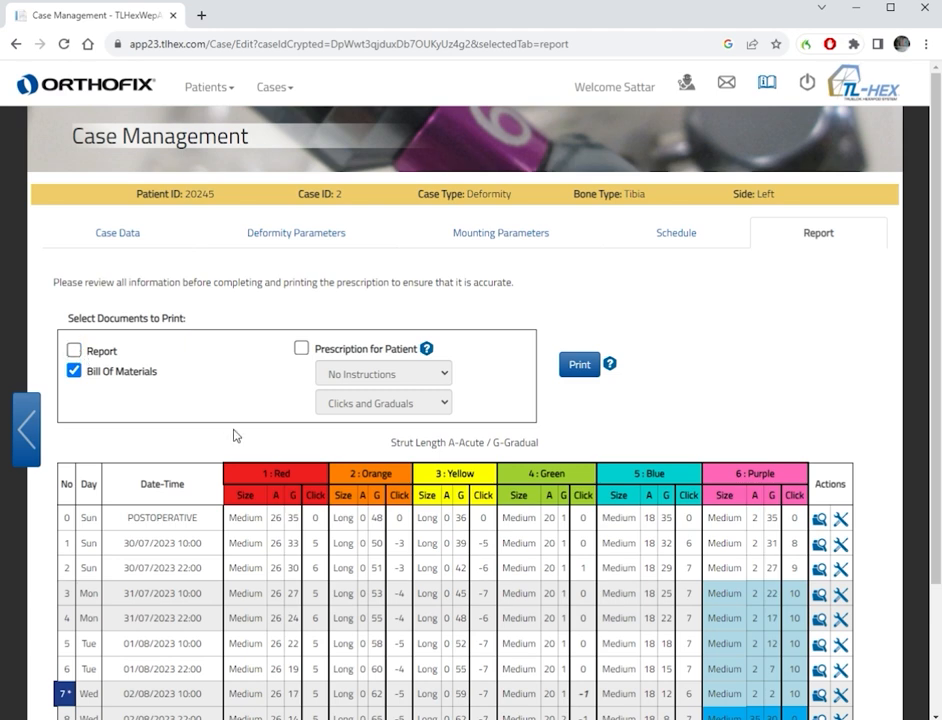
pyautogui.click(580, 365)
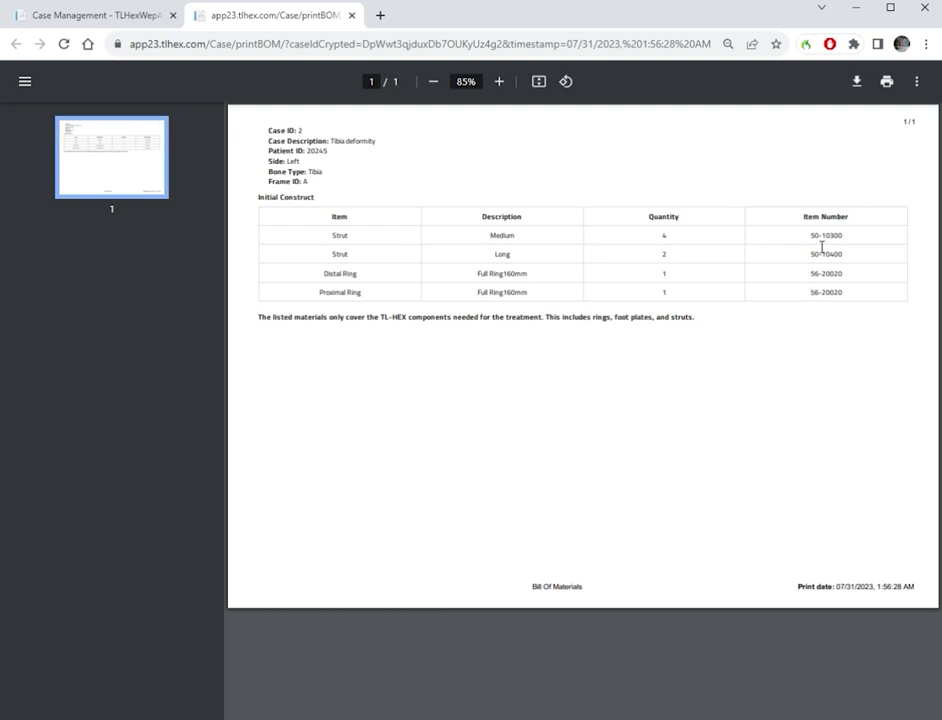
pyautogui.click(352, 16)
pyautogui.scroll(-3, 557, 385)
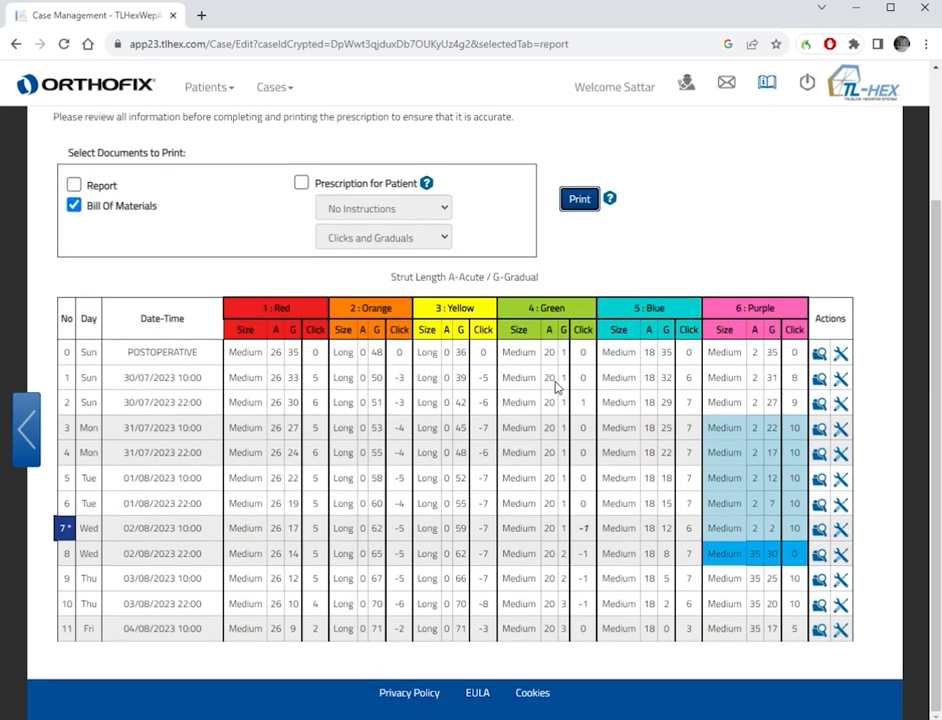
pyautogui.scroll(2, 647, 440)
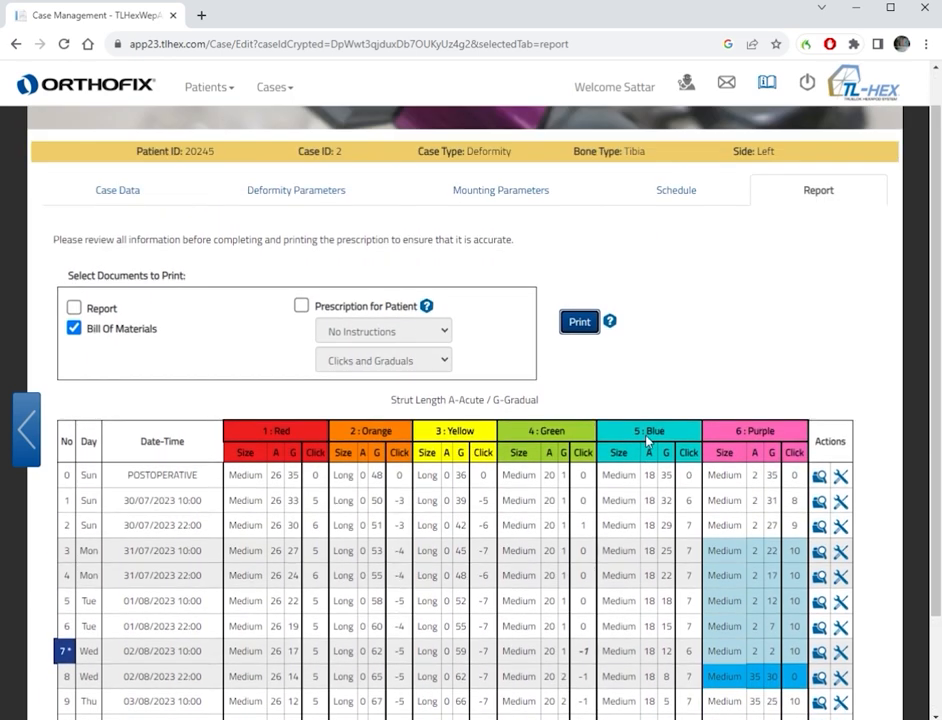
pyautogui.scroll(1, 647, 440)
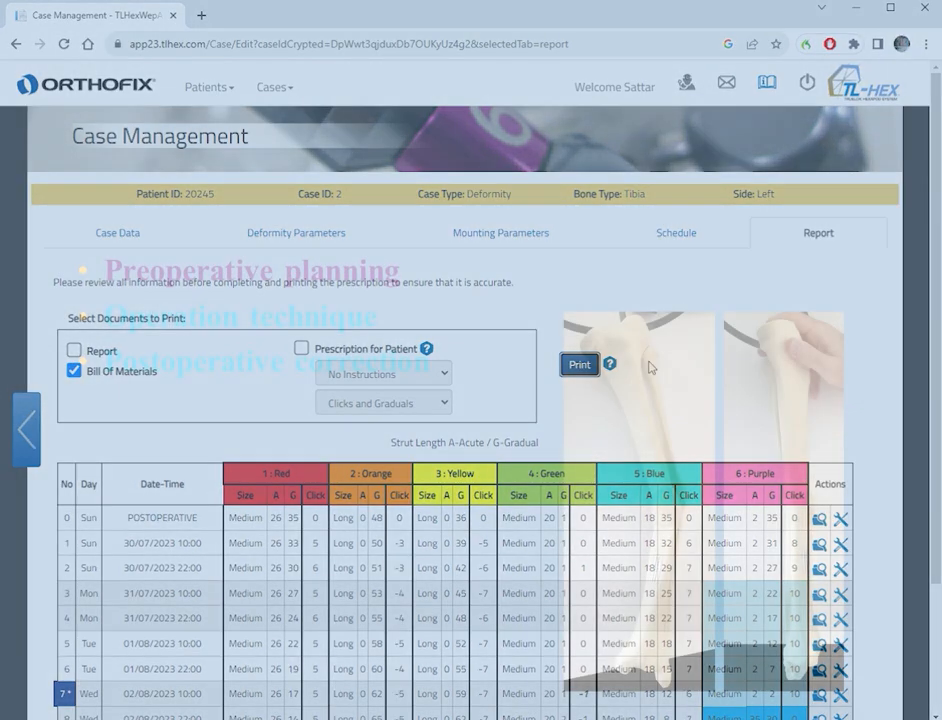